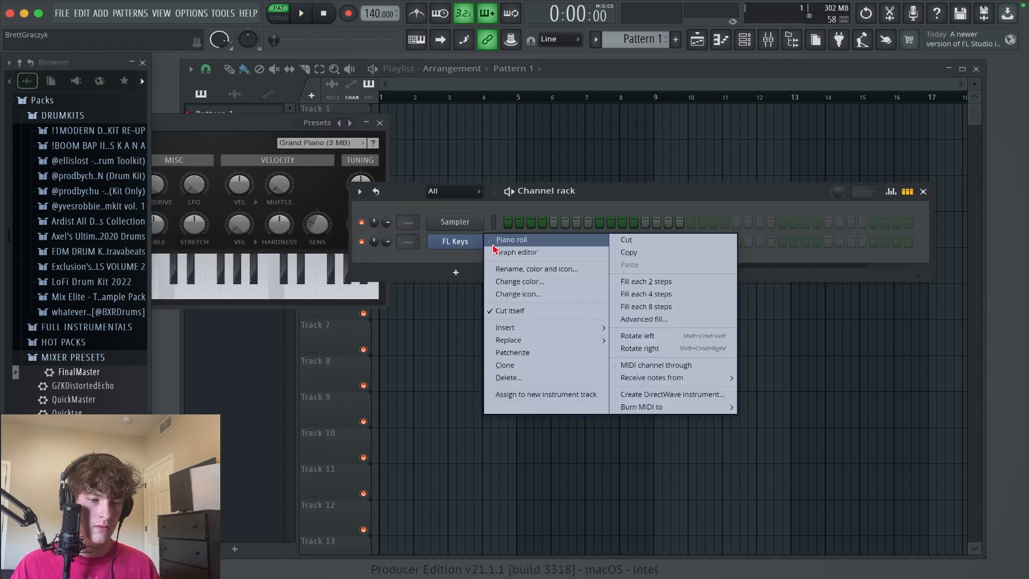
Open the piano roll for the FL Keys channel and move its window over the playlist.
{"action": "left_click", "coordinate": [498, 240]}
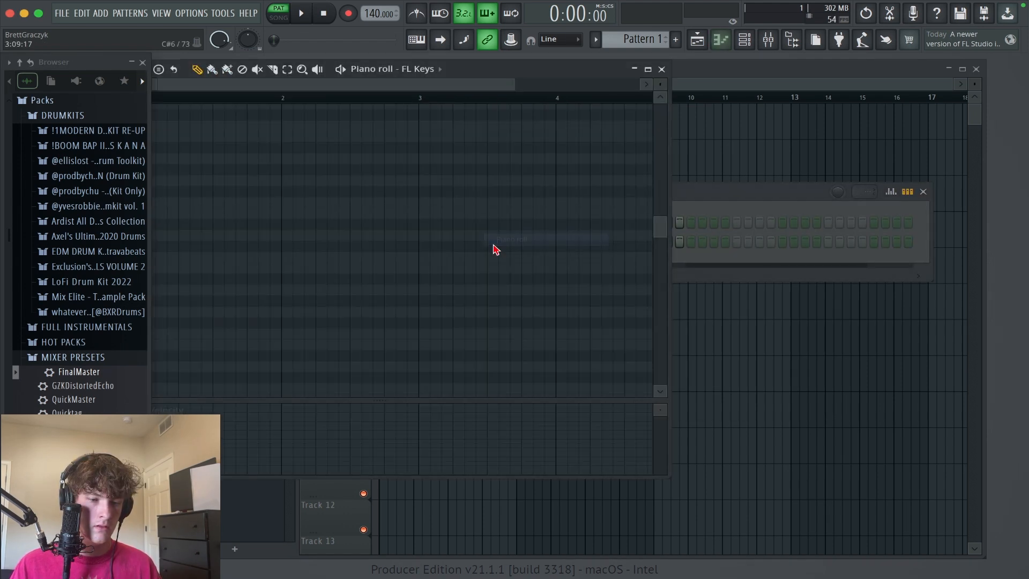
{"action": "left_click_drag", "start_coordinate": [528, 65], "coordinate": [692, 84]}
{"action": "scroll", "coordinate": [346, 375], "scroll_direction": "down", "scroll_amount": 3}
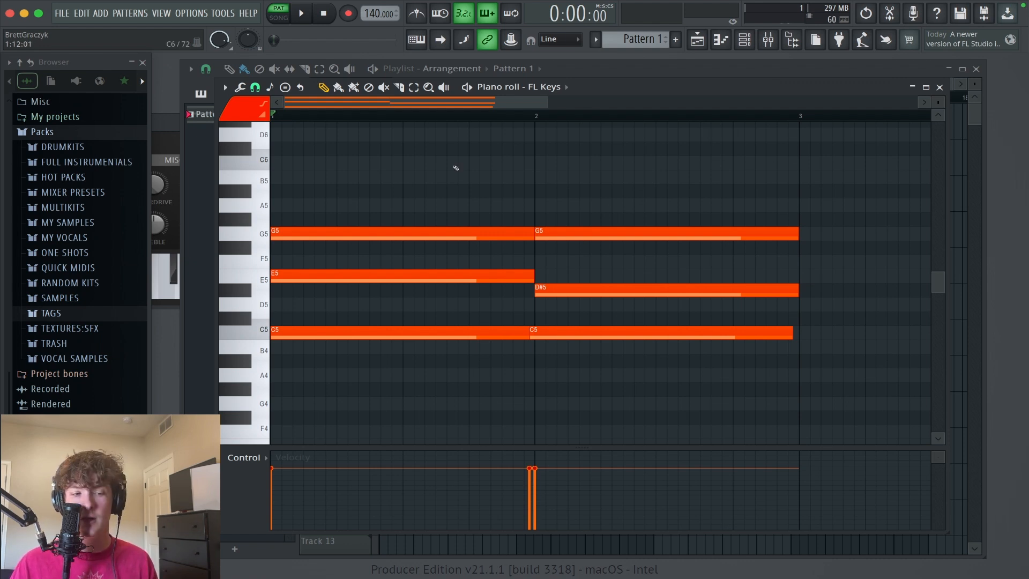
Audition the C5–E5–G5 chord in bar 1 and the C5–D#5–G5 chord in bar 2 for comparison.
{"action": "scroll", "coordinate": [449, 167], "scroll_direction": "down", "scroll_amount": 3}
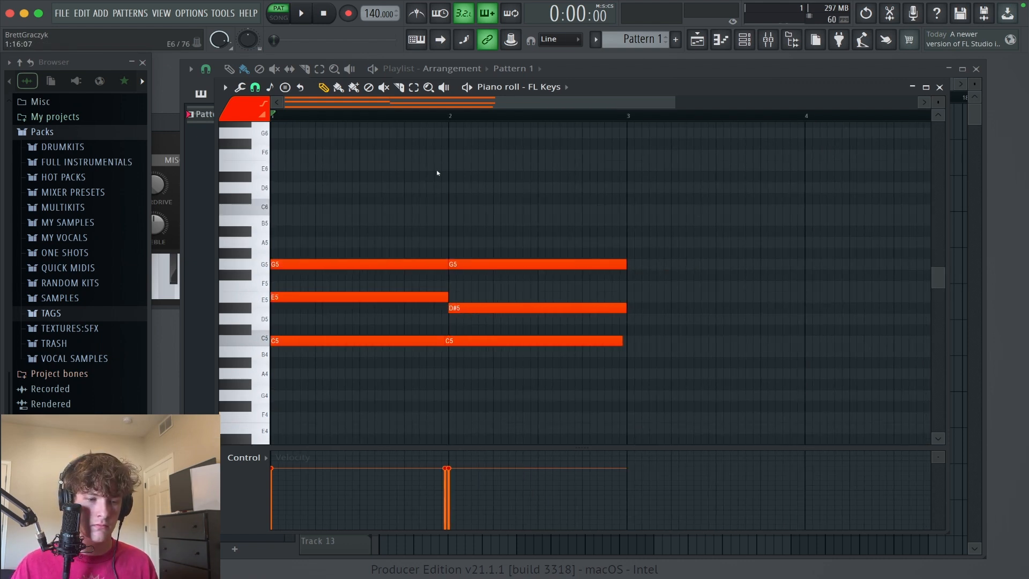
{"action": "right_click", "coordinate": [390, 188]}
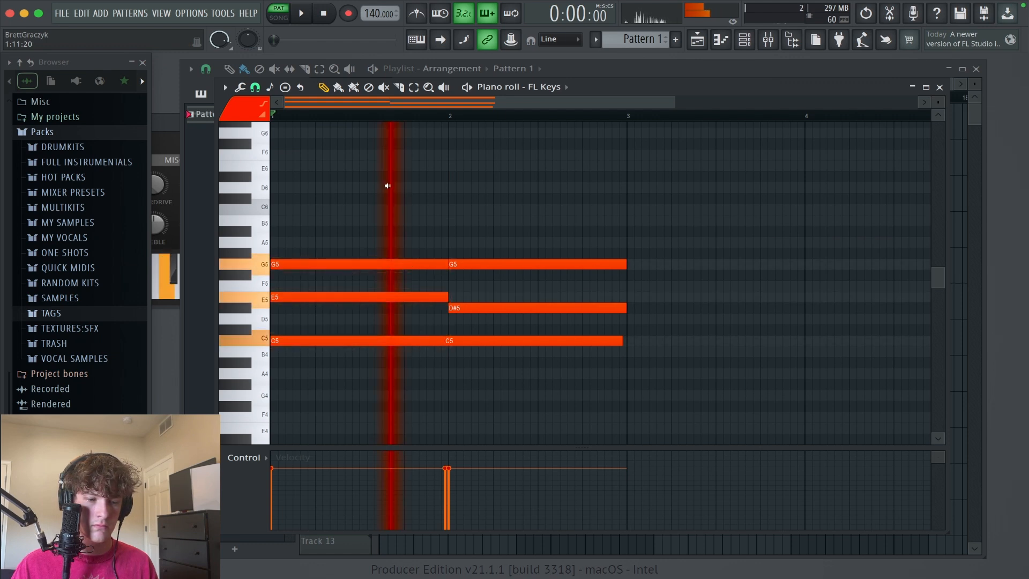
{"action": "left_click", "coordinate": [547, 180]}
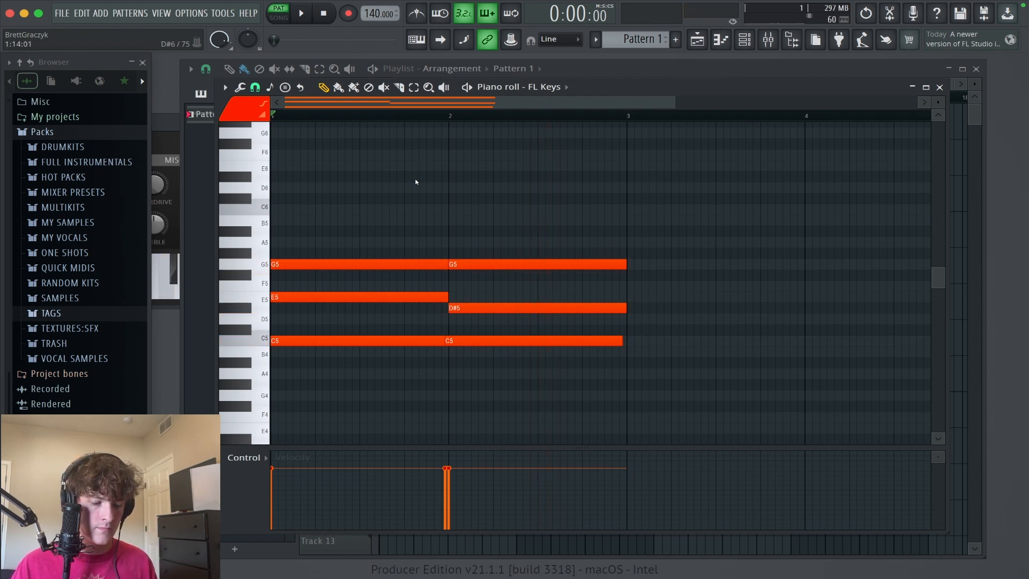
{"action": "left_click", "coordinate": [378, 186]}
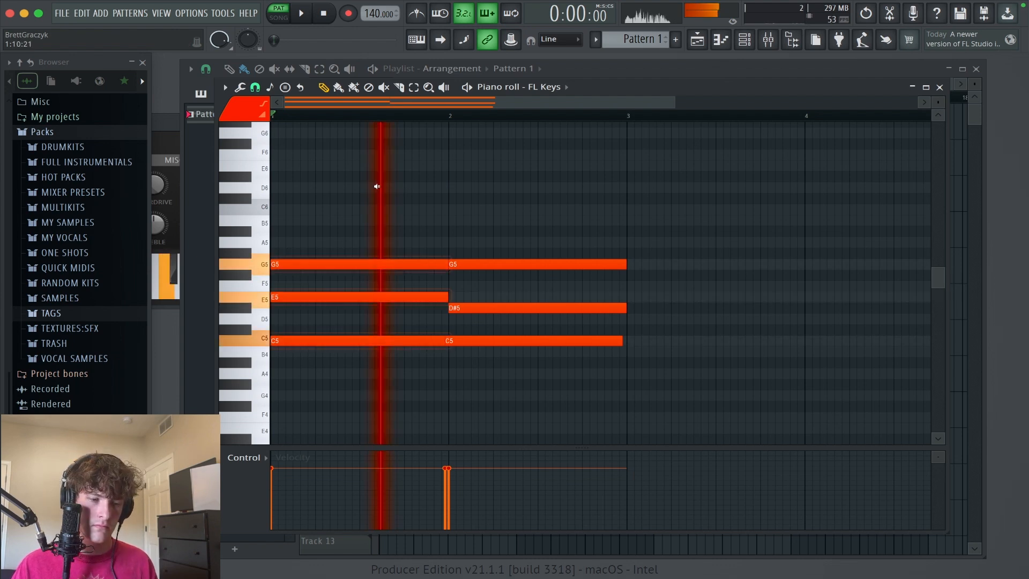
{"action": "left_click", "coordinate": [524, 194]}
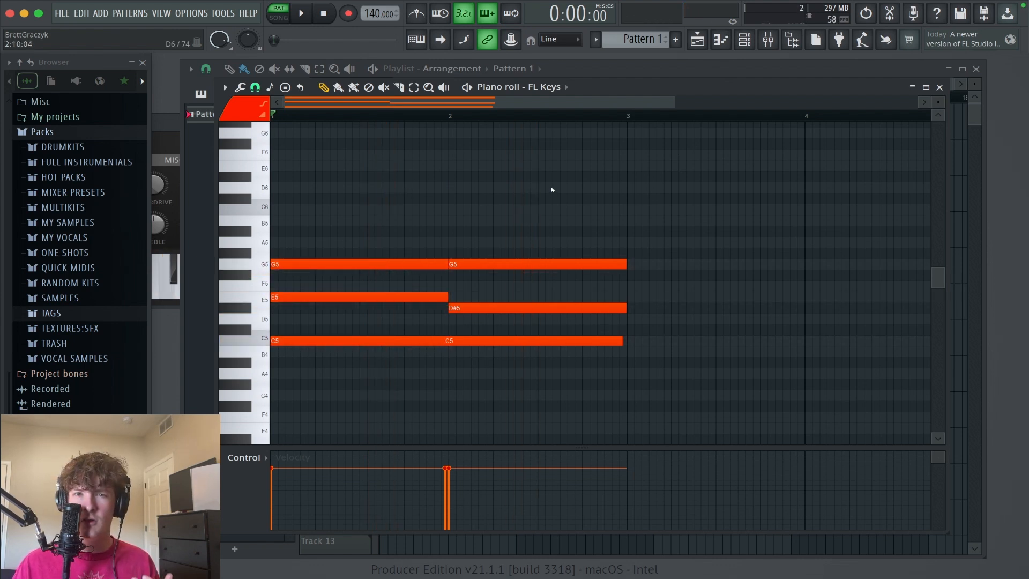
Quantize the chord notes to the bar lines and audition both chords.
{"action": "key", "text": "ctrl+q"}
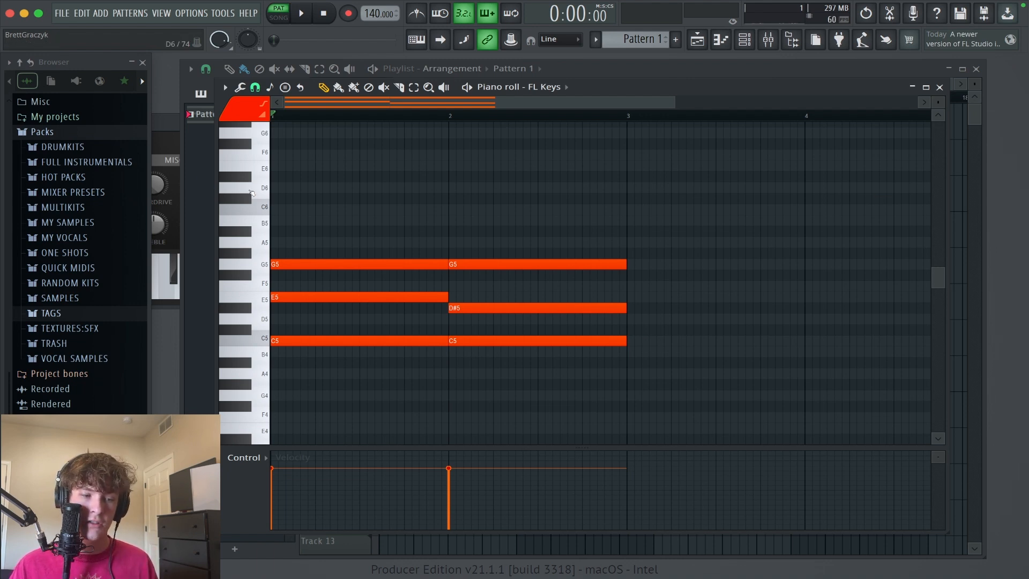
{"action": "right_click", "coordinate": [333, 201], "text": "super"}
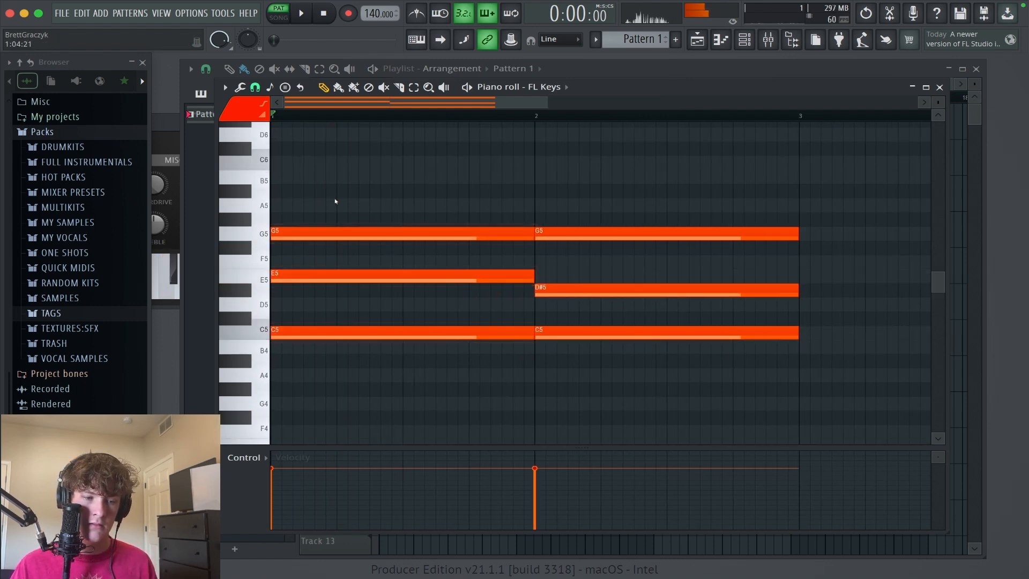
{"action": "right_click", "coordinate": [334, 198], "text": "alt"}
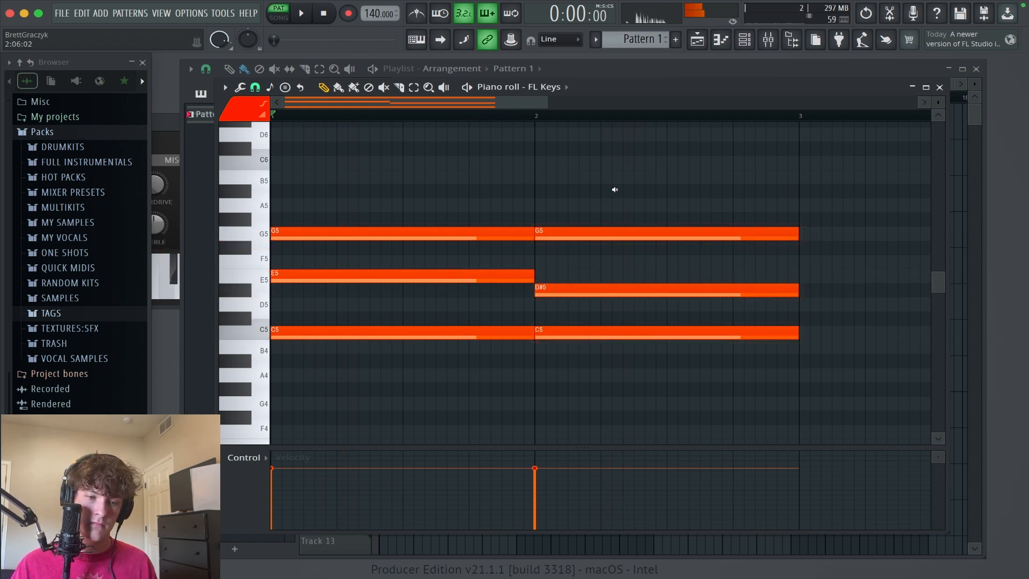
{"action": "right_click", "coordinate": [615, 190], "text": "alt"}
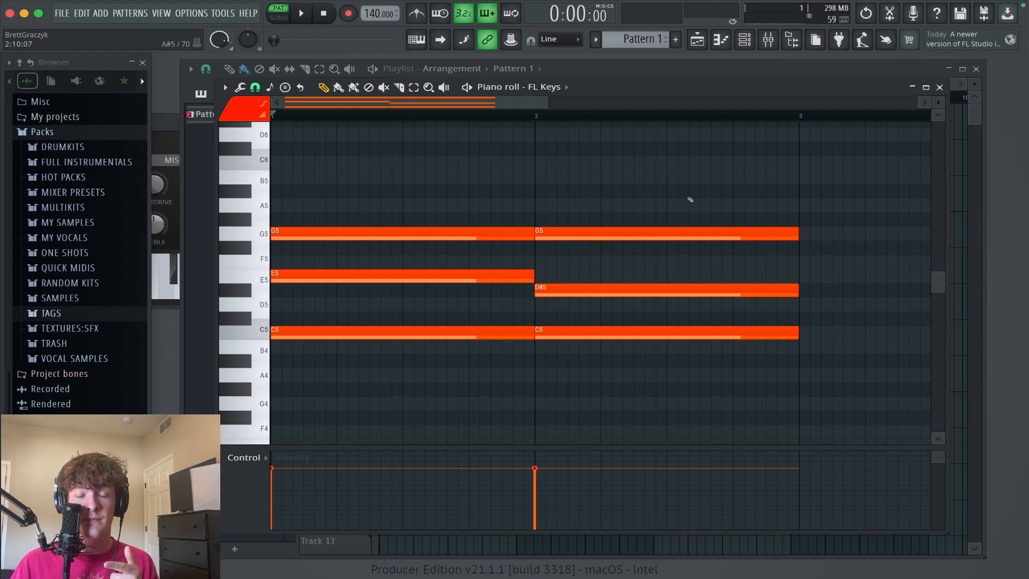
Reduce the pattern to a one-bar C5 note in bar 1 and add an equally long E5 above it.
{"action": "right_click", "coordinate": [299, 295]}
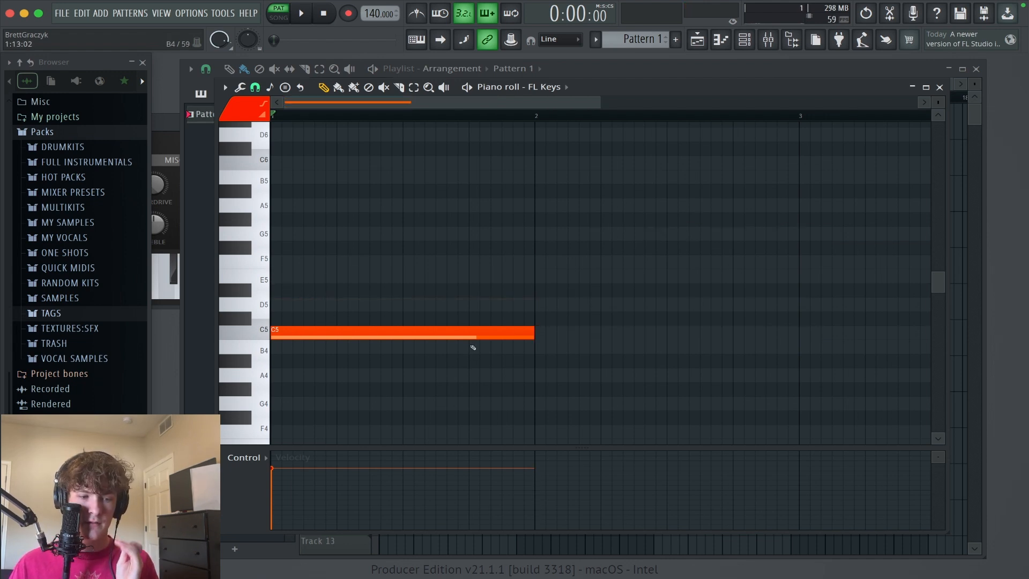
{"action": "left_click", "coordinate": [465, 331]}
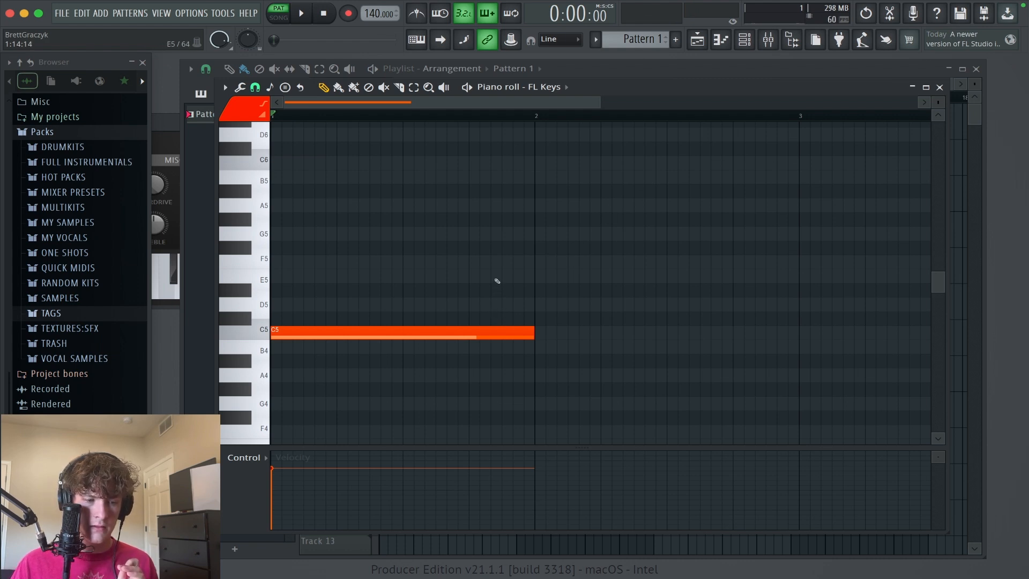
{"action": "left_click_drag", "start_coordinate": [497, 280], "coordinate": [276, 276]}
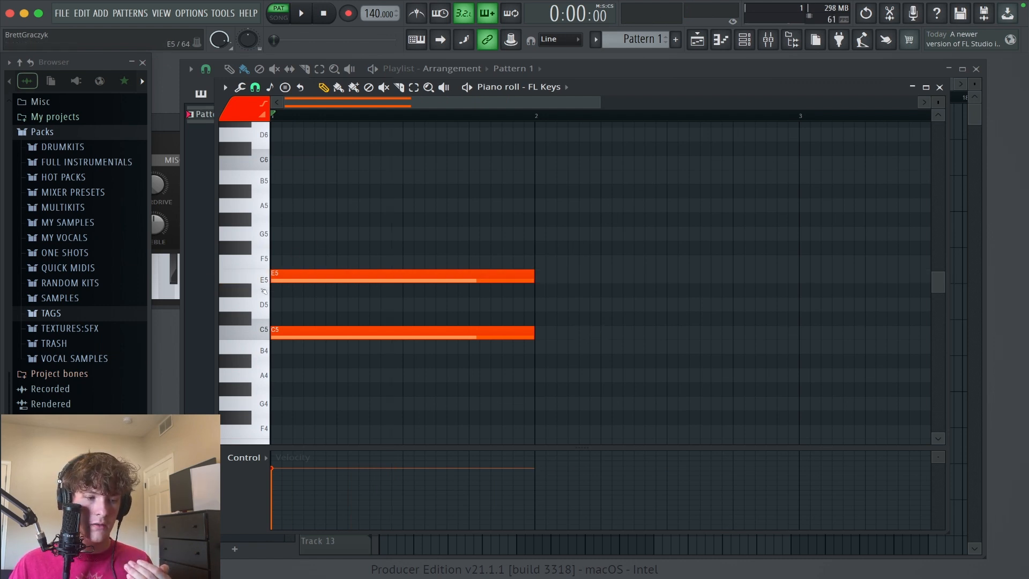
Play C6 and C#6 to hear the semitone between them, and audition the C5–E5 interval.
{"action": "scroll", "coordinate": [248, 215], "scroll_direction": "up", "scroll_amount": 1}
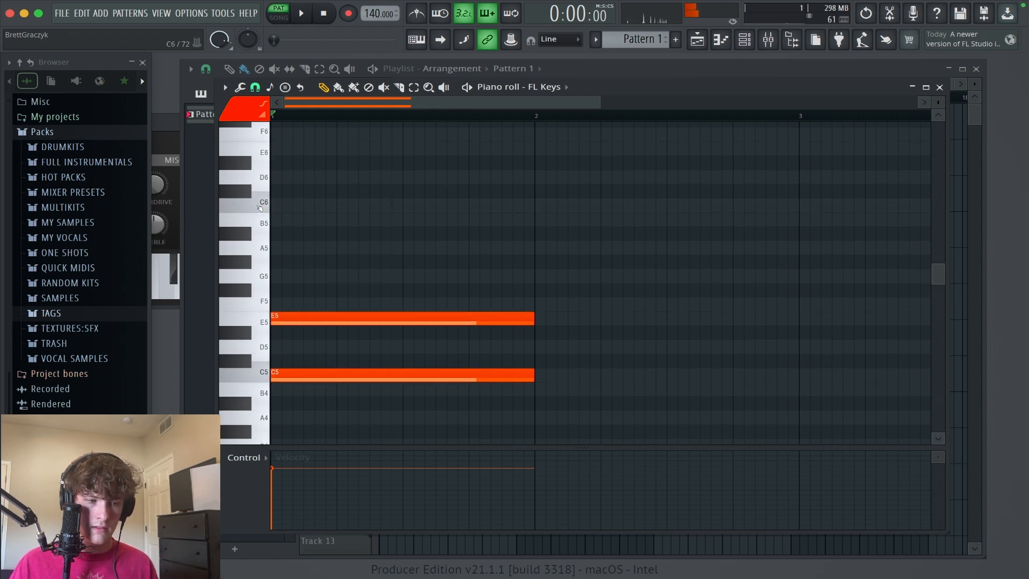
{"action": "left_click", "coordinate": [259, 208]}
{"action": "left_click", "coordinate": [259, 208]}
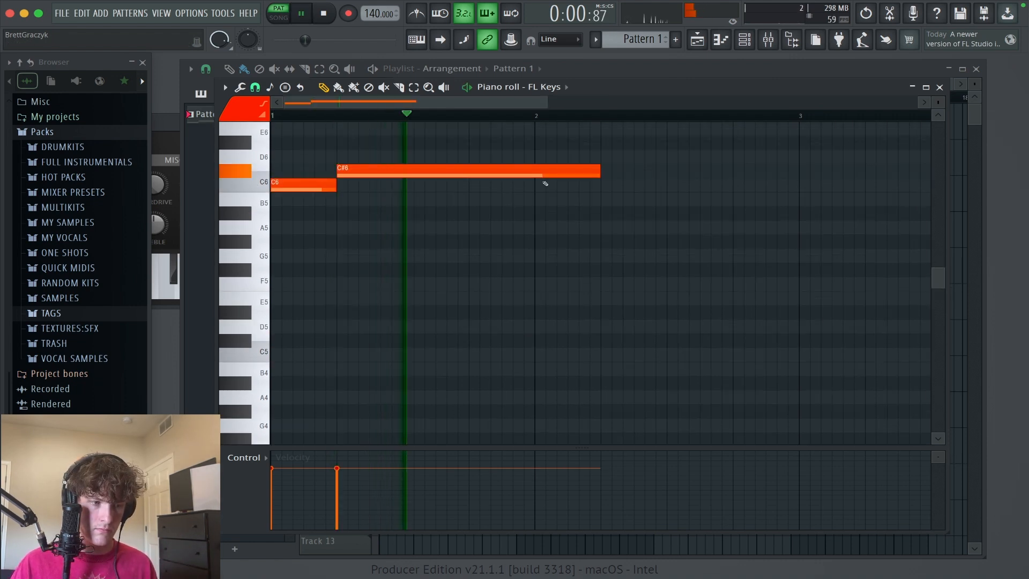
{"action": "key", "text": "space"}
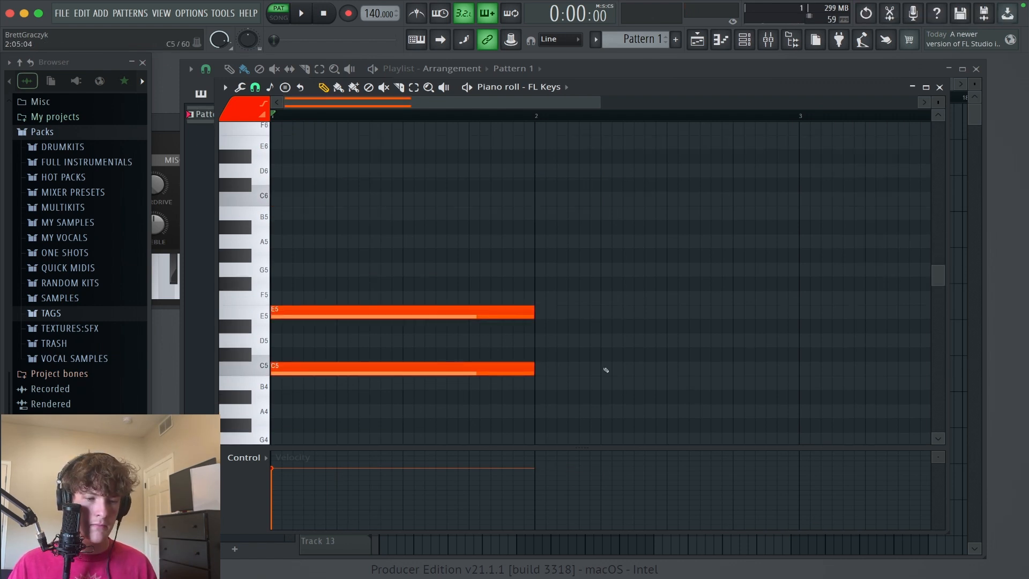
{"action": "right_click", "coordinate": [455, 239], "text": "alt"}
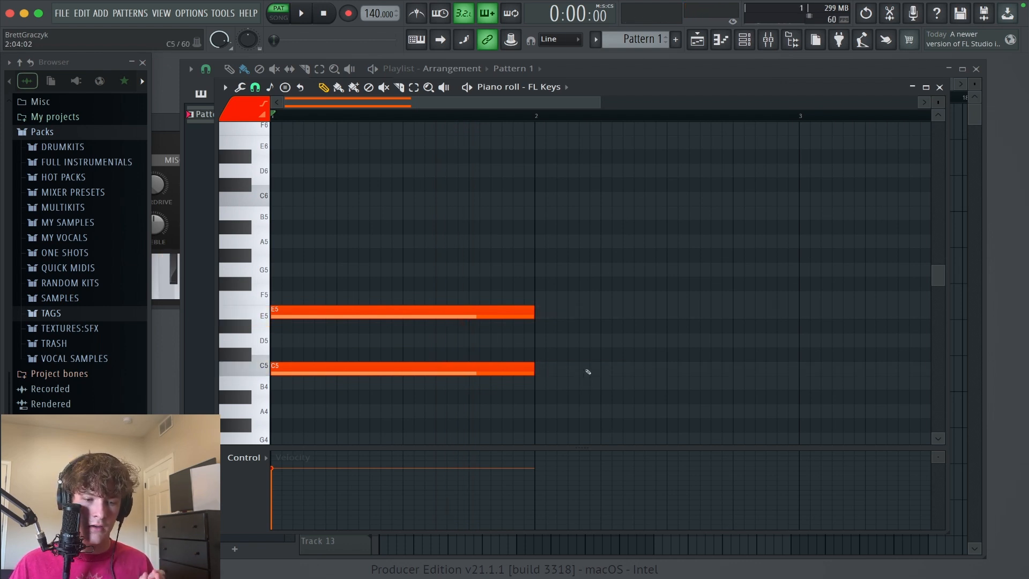
Clear bar 1, place a one-bar C5 with a D#5 three semitones above it, and audition the interval.
{"action": "left_click", "coordinate": [587, 370]}
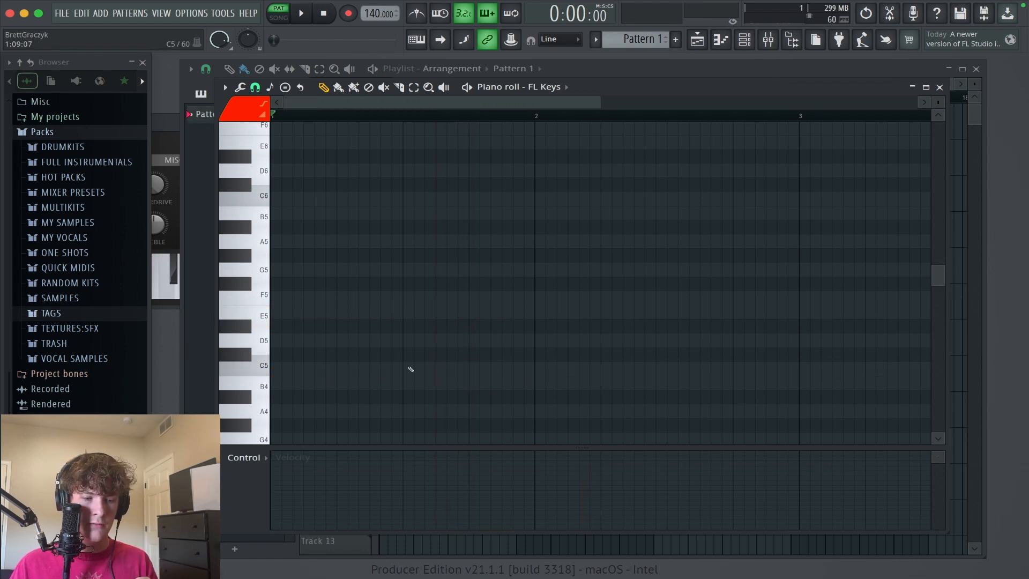
{"action": "left_click", "coordinate": [420, 372]}
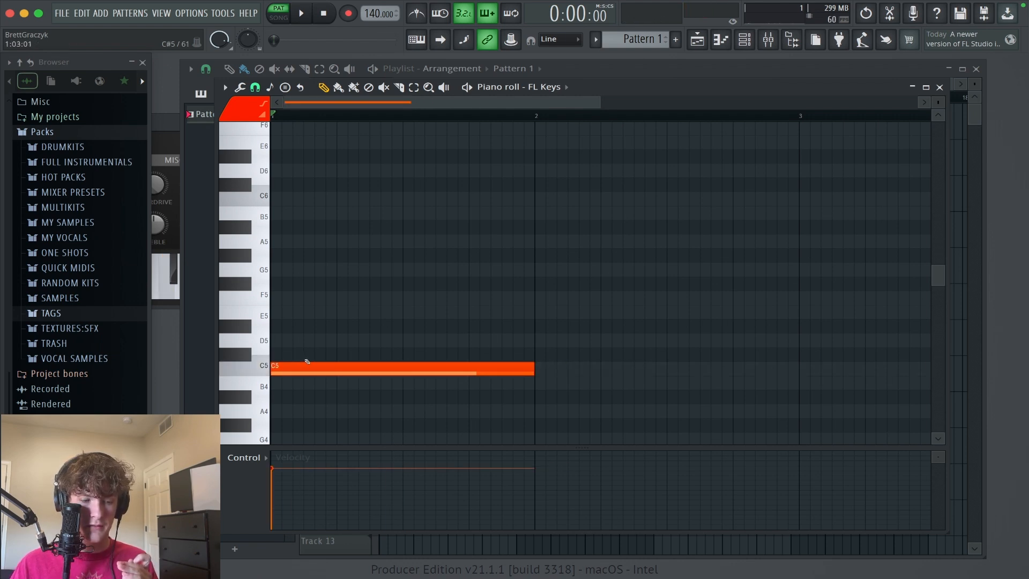
{"action": "left_click", "coordinate": [306, 357]}
{"action": "left_click", "coordinate": [316, 344]}
{"action": "right_click", "coordinate": [318, 344]}
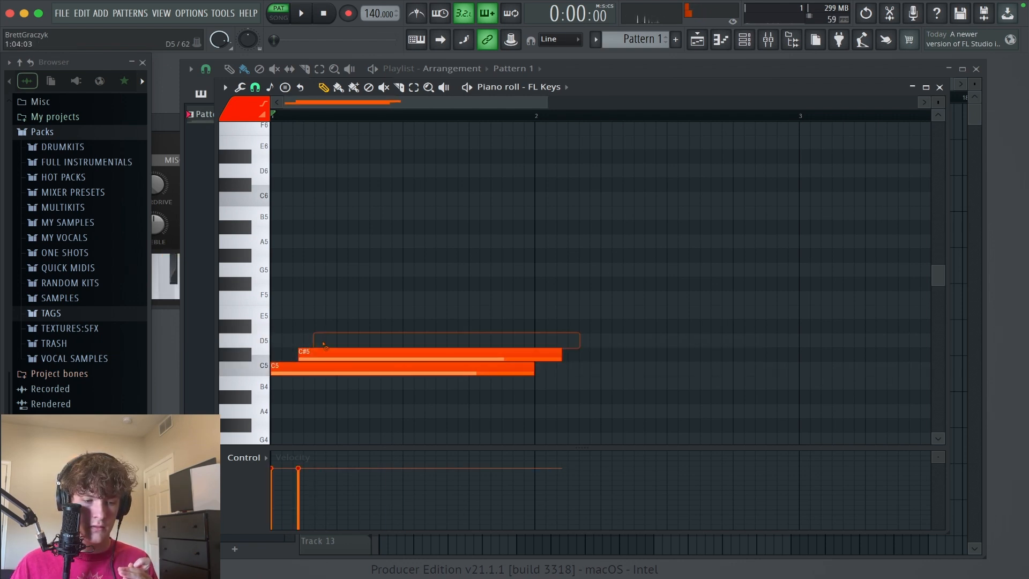
{"action": "right_click", "coordinate": [320, 354]}
{"action": "left_click", "coordinate": [343, 327]}
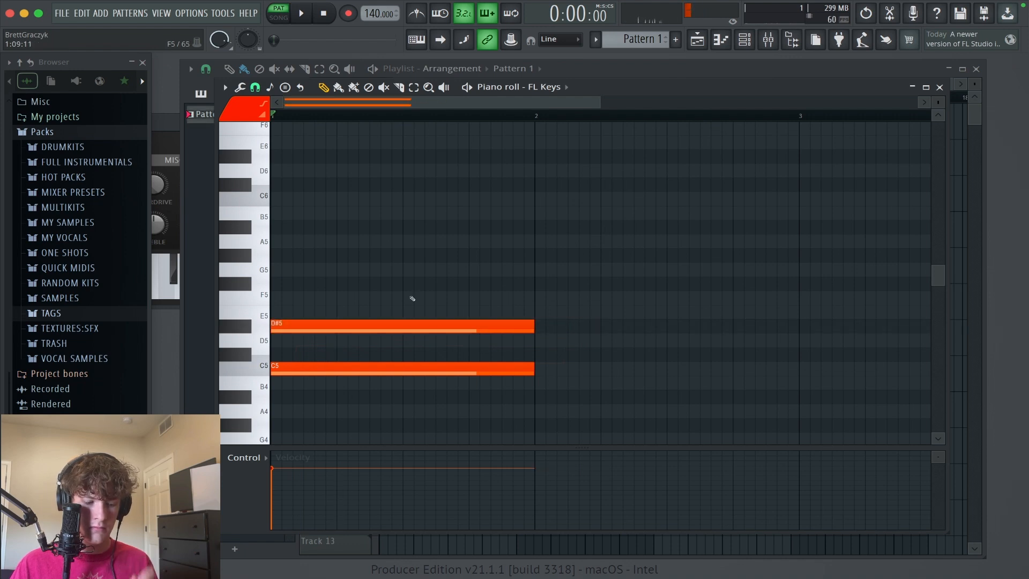
{"action": "right_click", "coordinate": [413, 269], "text": "alt"}
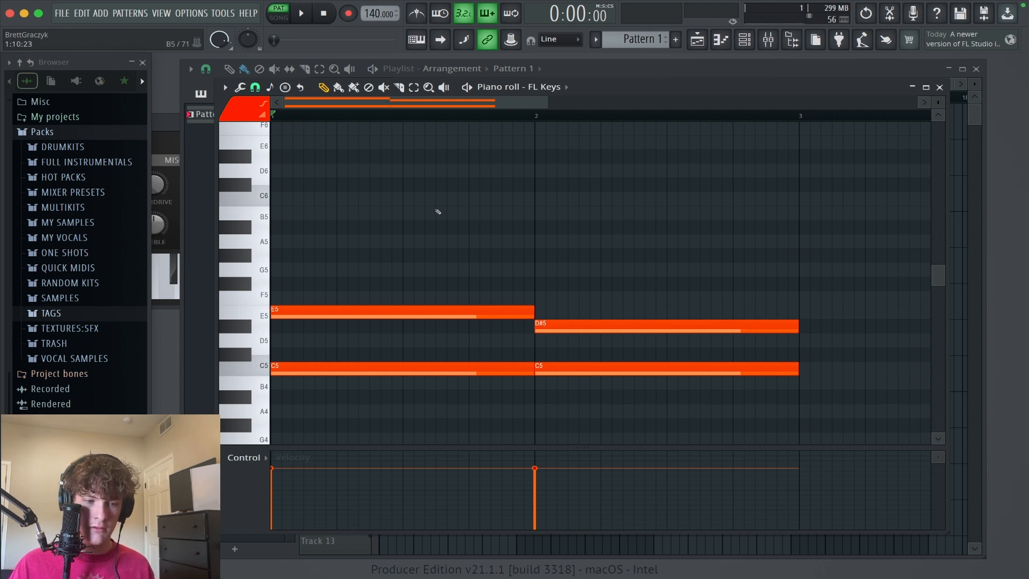
Audition the C5–E5 interval in bar 1 against the C5–D#5 interval in bar 2.
{"action": "scroll", "coordinate": [437, 211], "scroll_direction": "down", "scroll_amount": 2}
{"action": "right_click", "coordinate": [434, 209], "text": "alt"}
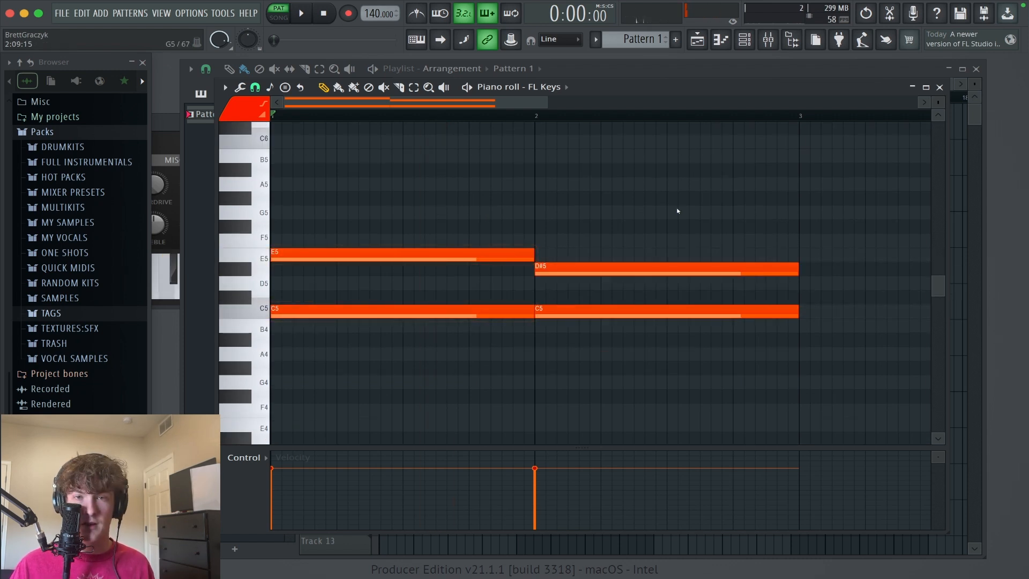
{"action": "right_click", "coordinate": [608, 203], "text": "alt"}
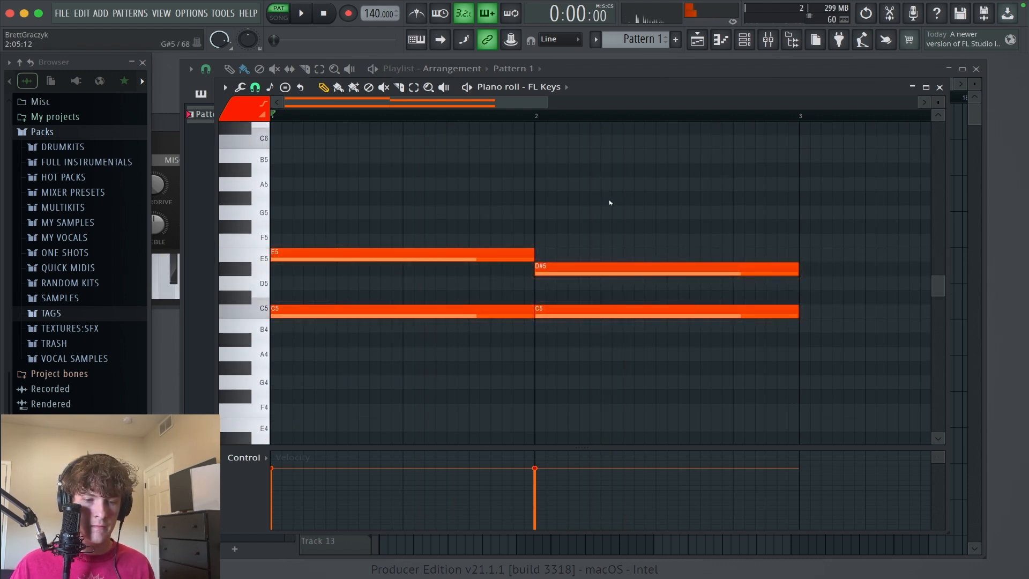
Copy the C5–D#5 pair from bar 2 to bar 4 and audition it.
{"action": "scroll", "coordinate": [621, 225], "scroll_direction": "up", "scroll_amount": 2}
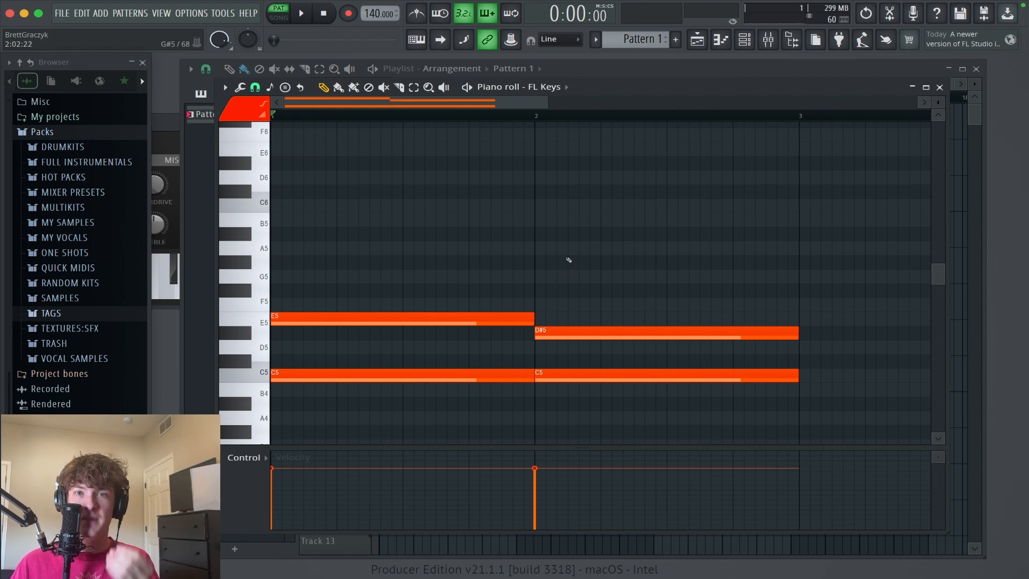
{"action": "left_click_drag", "start_coordinate": [567, 259], "coordinate": [437, 262]}
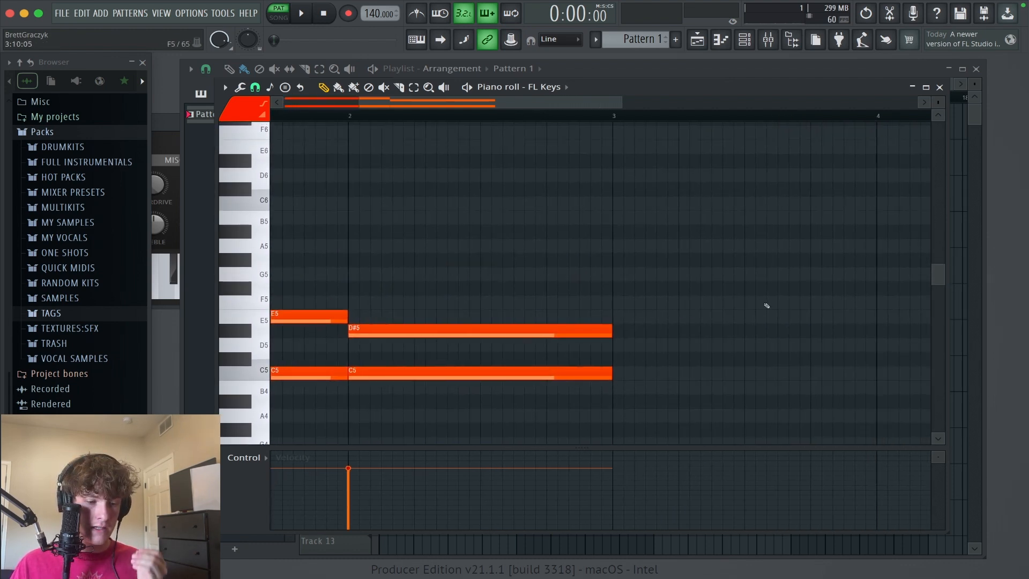
{"action": "scroll", "coordinate": [542, 278], "scroll_direction": "left", "scroll_amount": 5}
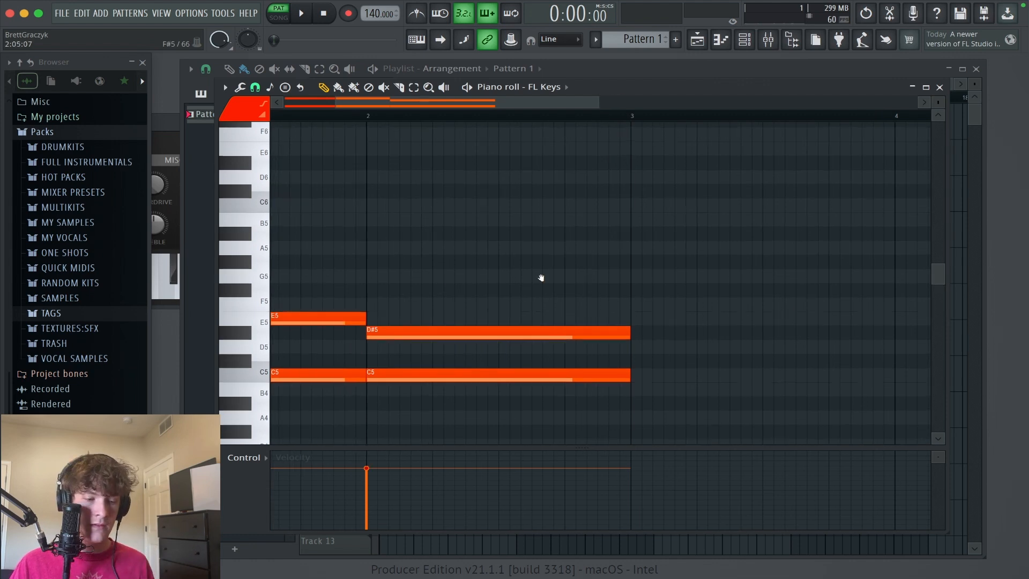
{"action": "scroll", "coordinate": [889, 239], "scroll_direction": "down", "scroll_amount": 2}
{"action": "scroll", "coordinate": [683, 145], "scroll_direction": "up", "scroll_amount": 2}
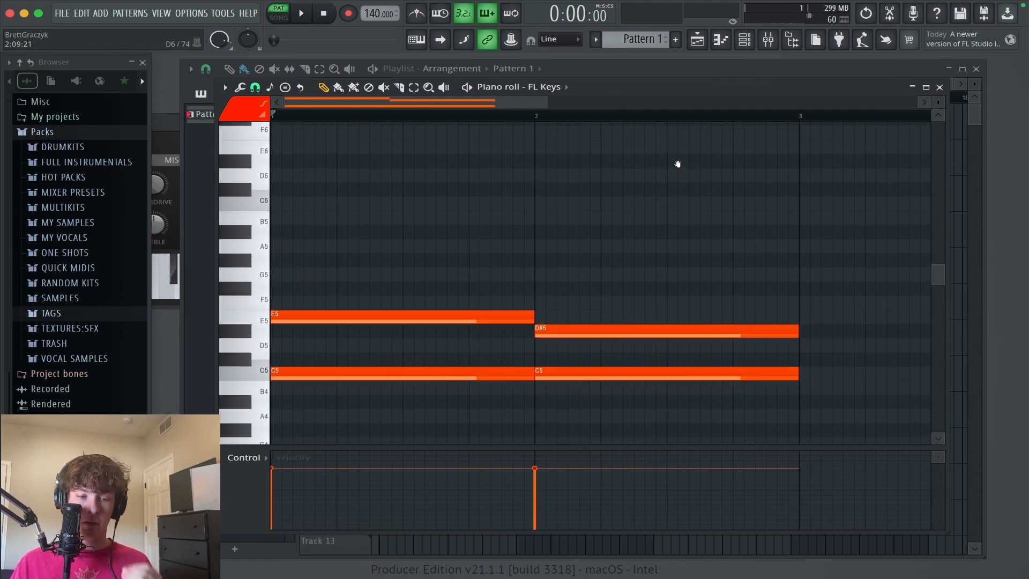
{"action": "left_click_drag", "start_coordinate": [652, 419], "coordinate": [652, 324]}
{"action": "left_click_drag", "start_coordinate": [1028, 400], "coordinate": [744, 315]}
{"action": "right_click", "coordinate": [727, 189], "text": "super"}
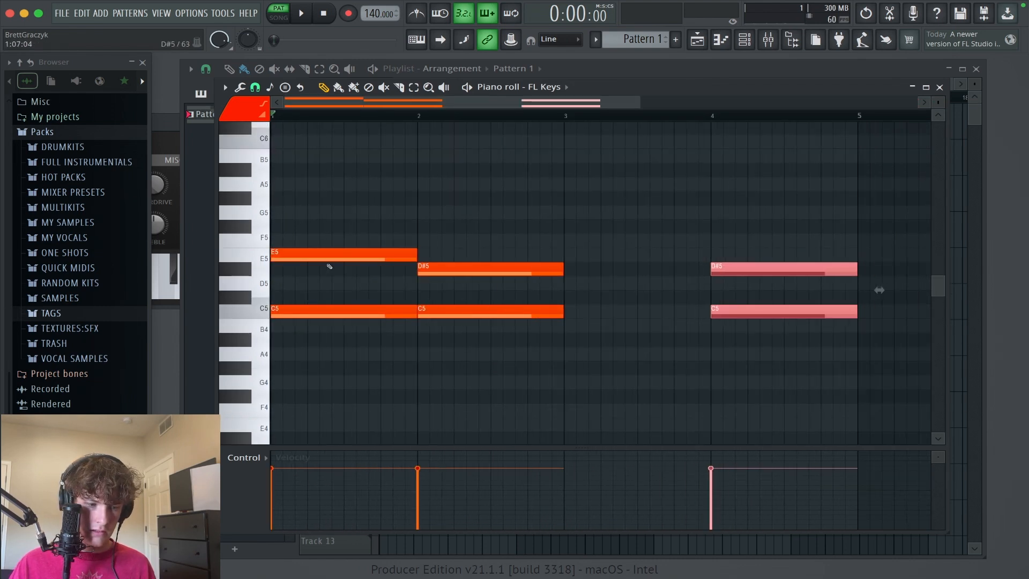
Copy the C5–E5 pair from bar 1 onto the D#5 in bar 4, forming D#5–G5, and audition the three-note chord.
{"action": "left_click_drag", "start_coordinate": [349, 207], "coordinate": [367, 391]}
{"action": "left_click_drag", "start_coordinate": [349, 312], "coordinate": [567, 279]}
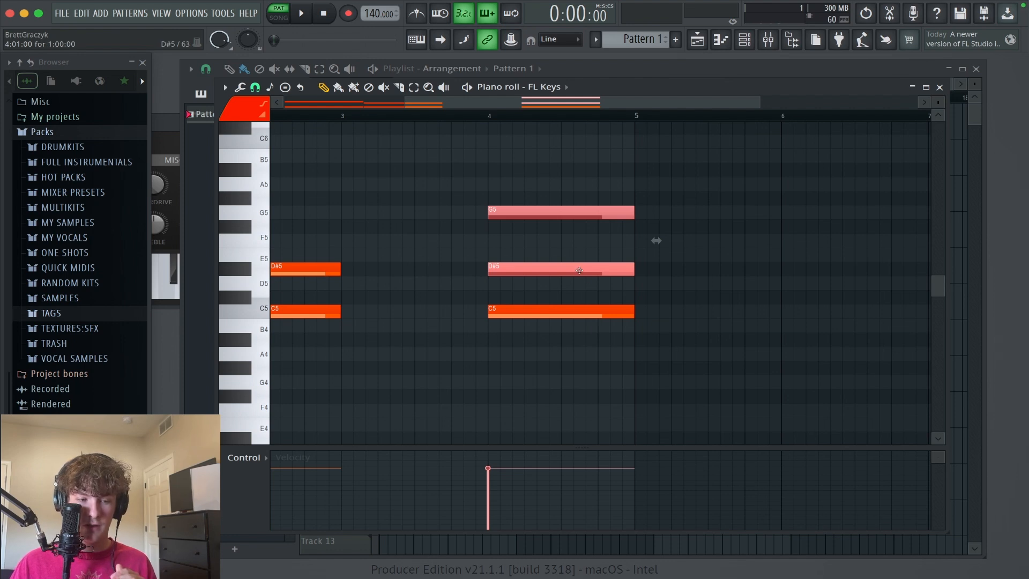
{"action": "scroll", "coordinate": [597, 248], "scroll_direction": "left", "scroll_amount": 5}
{"action": "scroll", "coordinate": [597, 248], "scroll_direction": "up", "scroll_amount": 1}
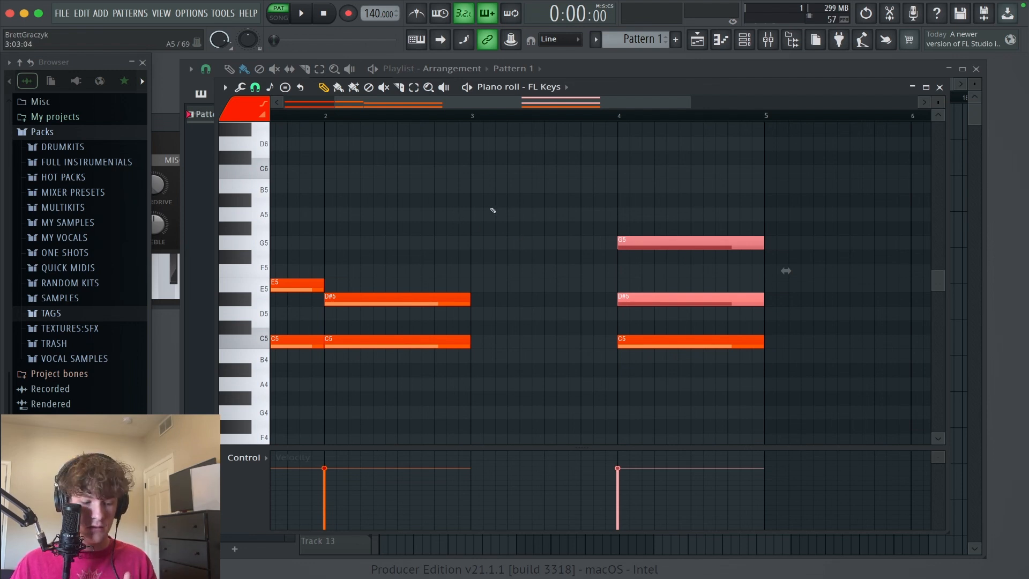
{"action": "right_click", "coordinate": [657, 187], "text": "alt"}
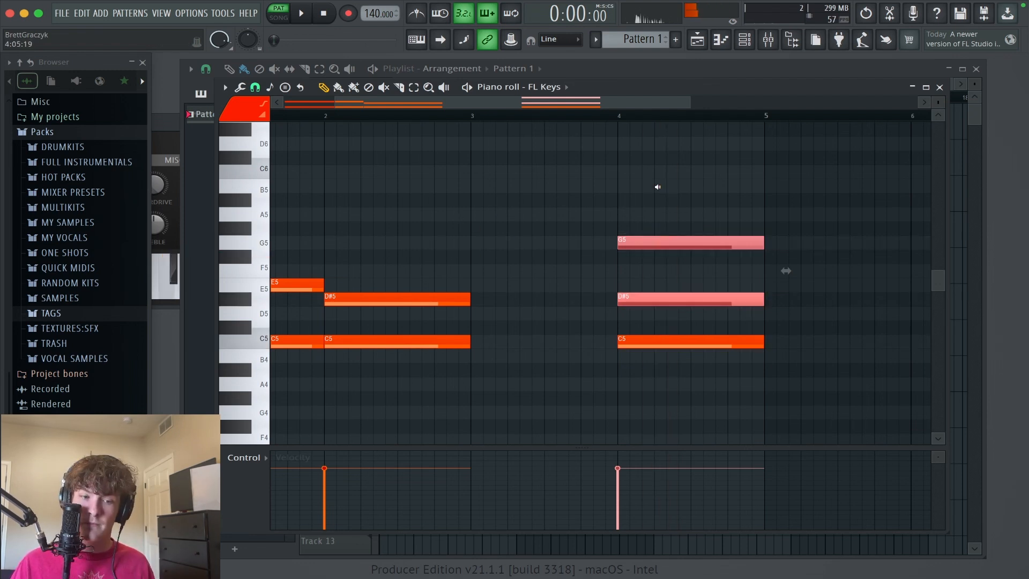
{"action": "right_click", "coordinate": [657, 187], "text": "alt"}
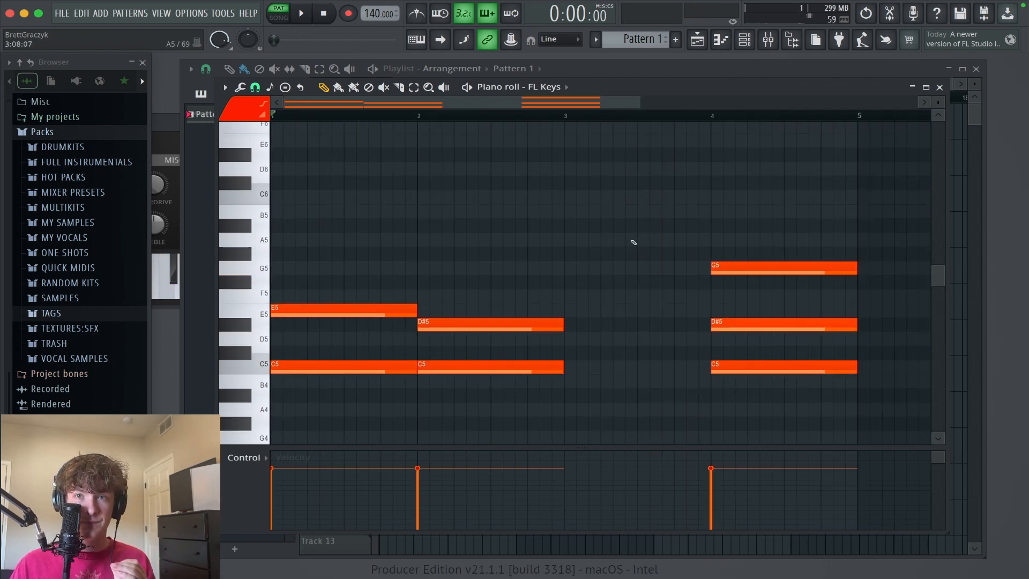
Copy the C5–E5 pair from bar 1 to bar 3, stack bar 2's minor third on it up to G5, and remove the duplicate E5.
{"action": "left_click_drag", "start_coordinate": [317, 276], "coordinate": [324, 377]}
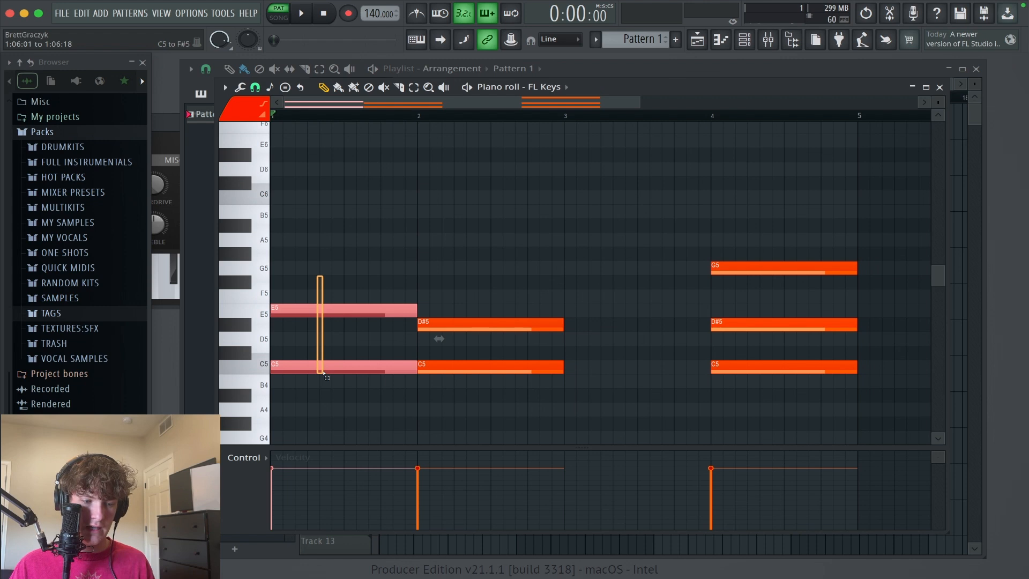
{"action": "left_click_drag", "start_coordinate": [320, 369], "coordinate": [614, 379]}
{"action": "left_click_drag", "start_coordinate": [451, 309], "coordinate": [491, 411]}
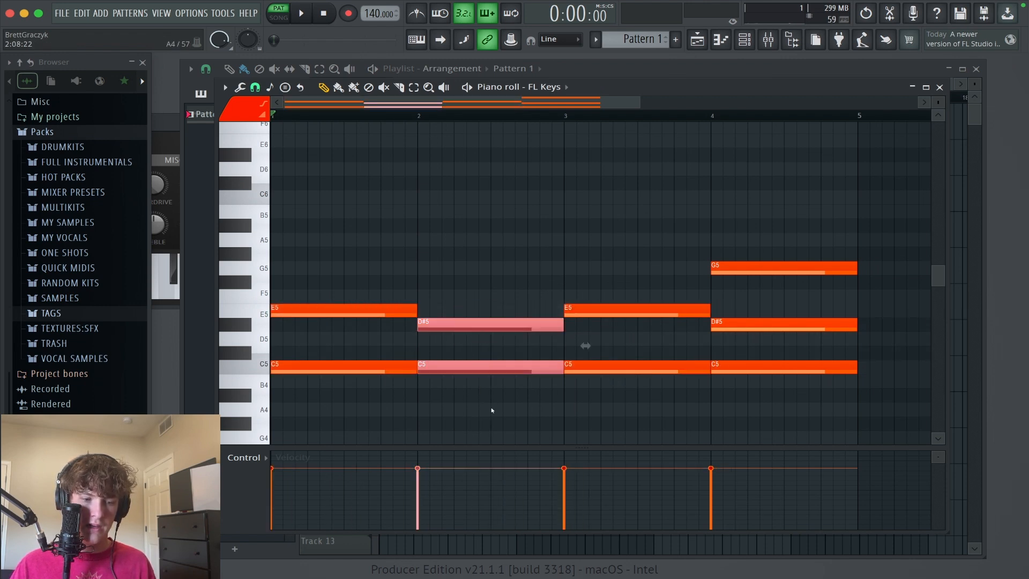
{"action": "left_click_drag", "start_coordinate": [488, 368], "coordinate": [630, 301]}
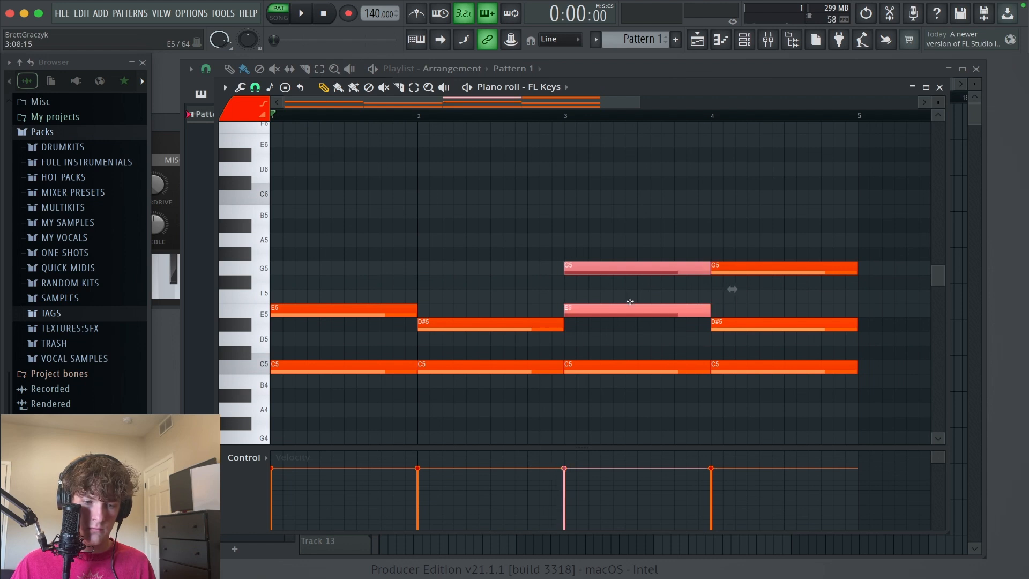
{"action": "right_click", "coordinate": [632, 307]}
Audition the C5–E5–G5 chord in bar 3 against the C5–D#5–G5 chord in bar 4.
{"action": "right_click", "coordinate": [644, 227], "text": "ctrl"}
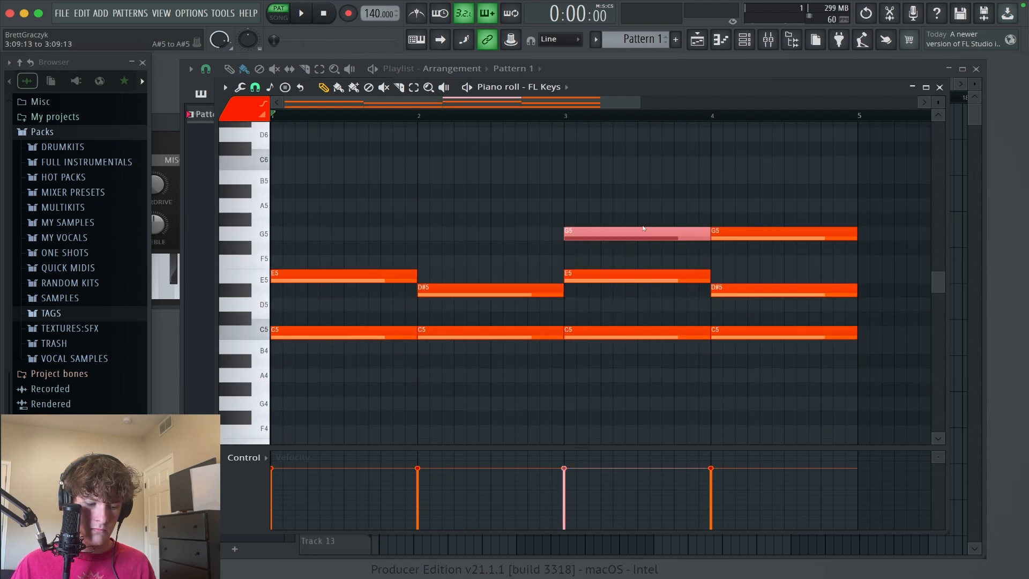
{"action": "left_click", "coordinate": [644, 228]}
{"action": "right_click", "coordinate": [641, 218], "text": "alt"}
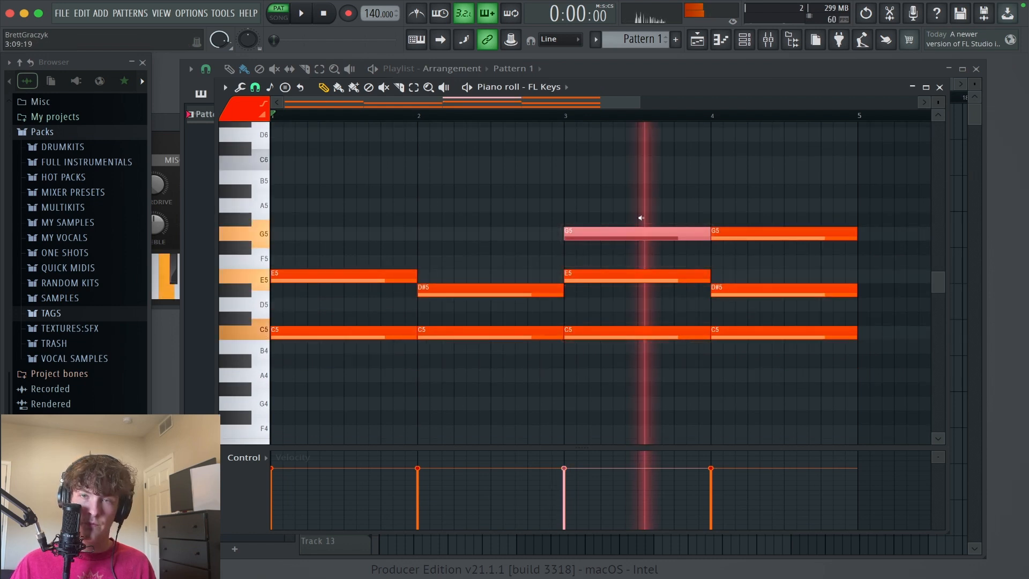
{"action": "right_click", "coordinate": [777, 185], "text": "alt"}
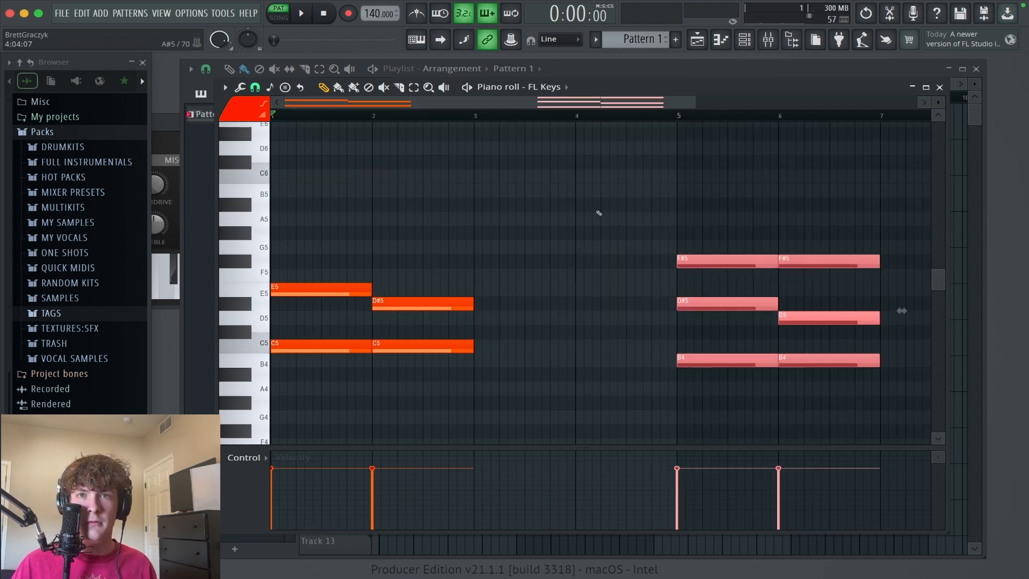
Transpose the chords in bars 5 and 6 up four semitones to a D#5 root and audition both.
{"action": "left_click", "coordinate": [597, 210]}
{"action": "left_click_drag", "start_coordinate": [604, 200], "coordinate": [870, 406]}
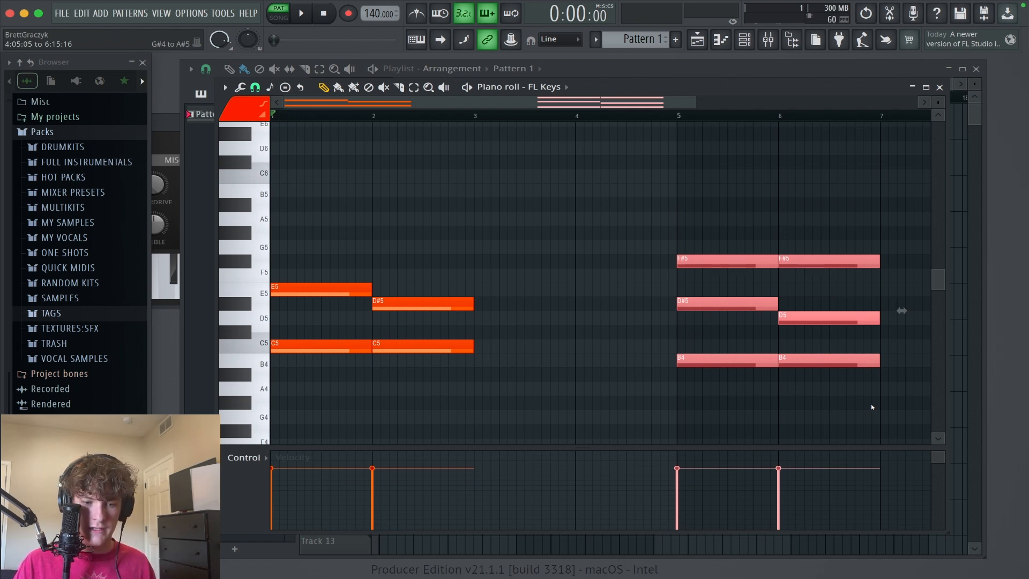
{"action": "key", "text": "shift+Up"}
{"action": "key", "text": "shift+Up"}
{"action": "key", "text": "shift+Up"}
{"action": "key", "text": "shift+Up"}
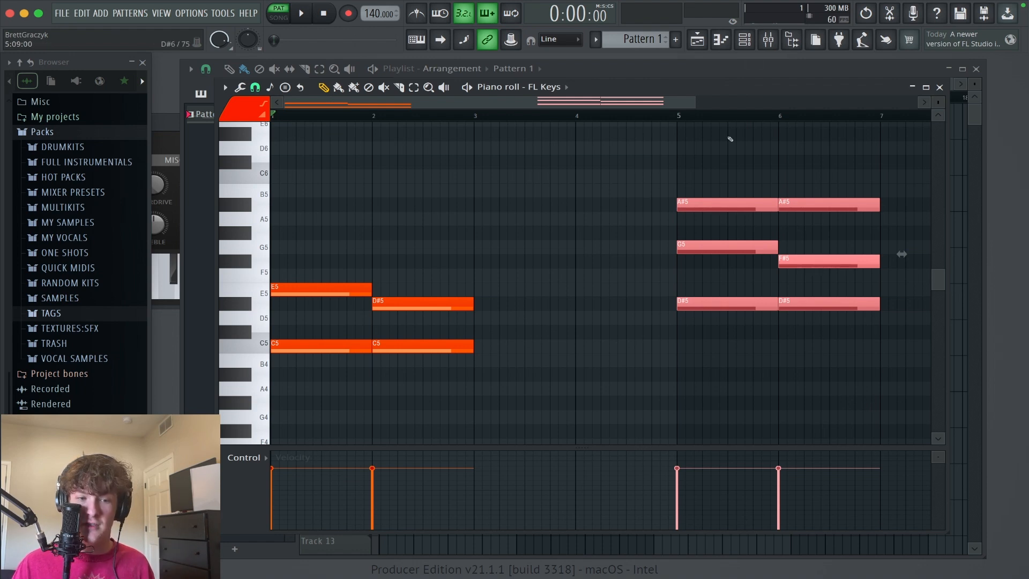
{"action": "scroll", "coordinate": [728, 140], "scroll_direction": "up", "scroll_amount": 1}
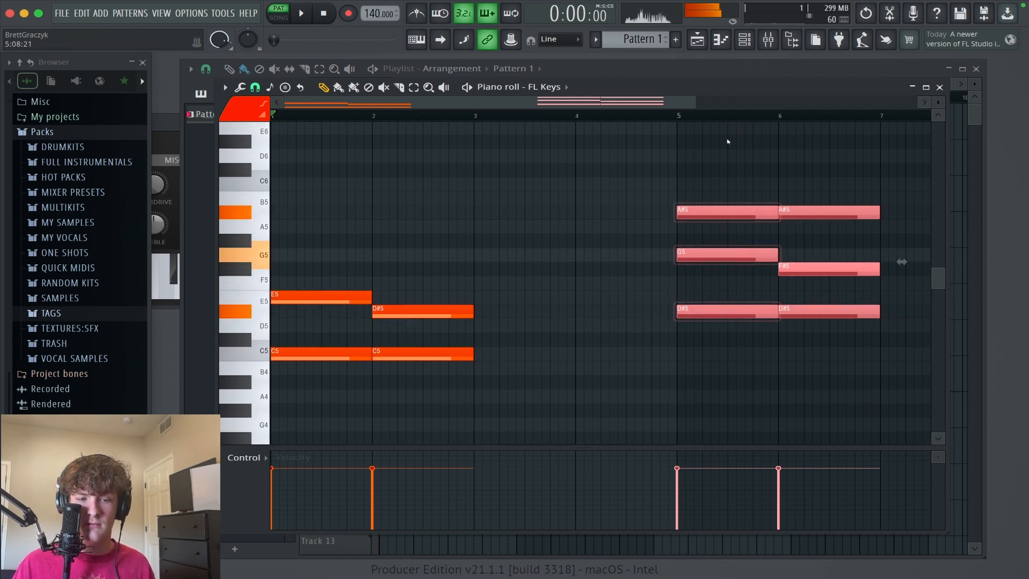
{"action": "right_click", "coordinate": [827, 147], "text": "alt"}
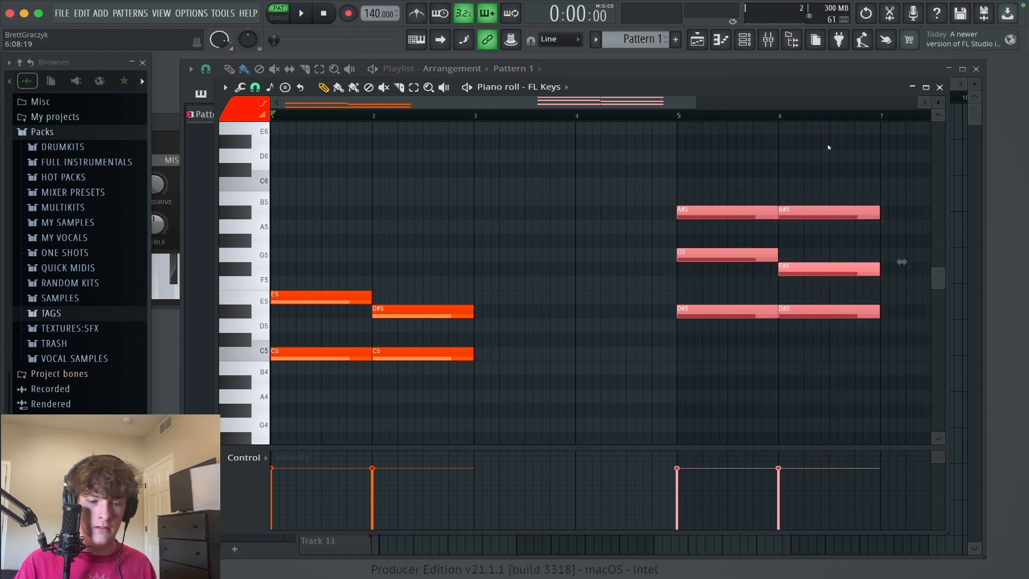
Transpose the two selected chords down six semitones to an A4 root and audition both.
{"action": "key", "text": "shift+Down"}
{"action": "key", "text": "shift+Down"}
{"action": "key", "text": "shift+Down"}
{"action": "key", "text": "shift+Down"}
{"action": "key", "text": "shift+Down"}
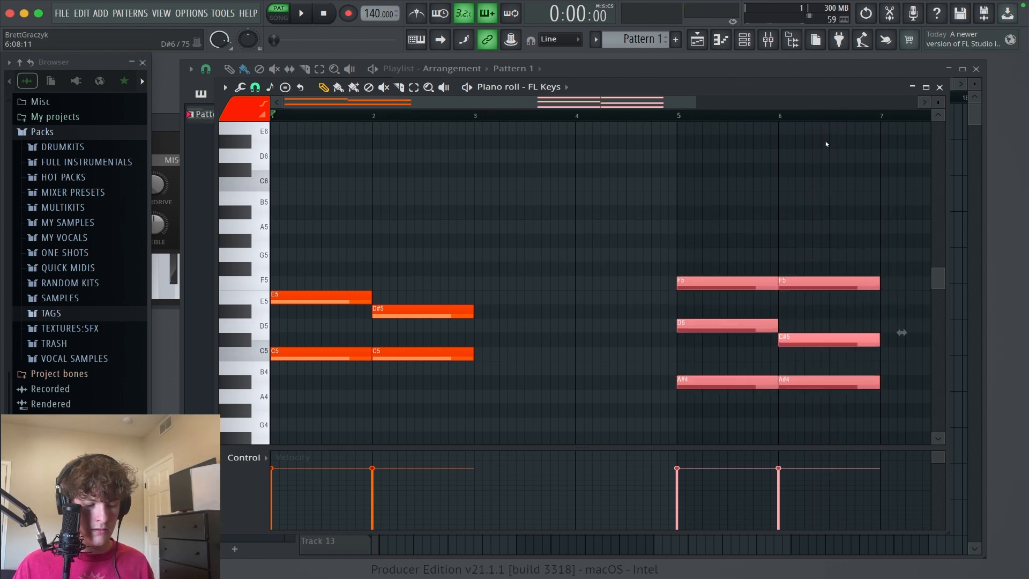
{"action": "key", "text": "shift+Down"}
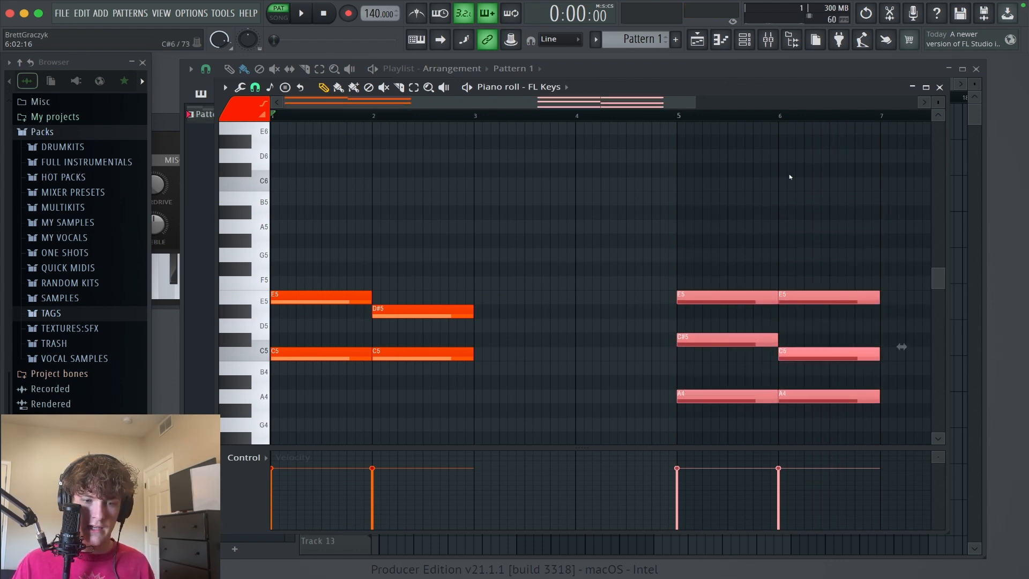
{"action": "right_click", "coordinate": [722, 194], "text": "alt"}
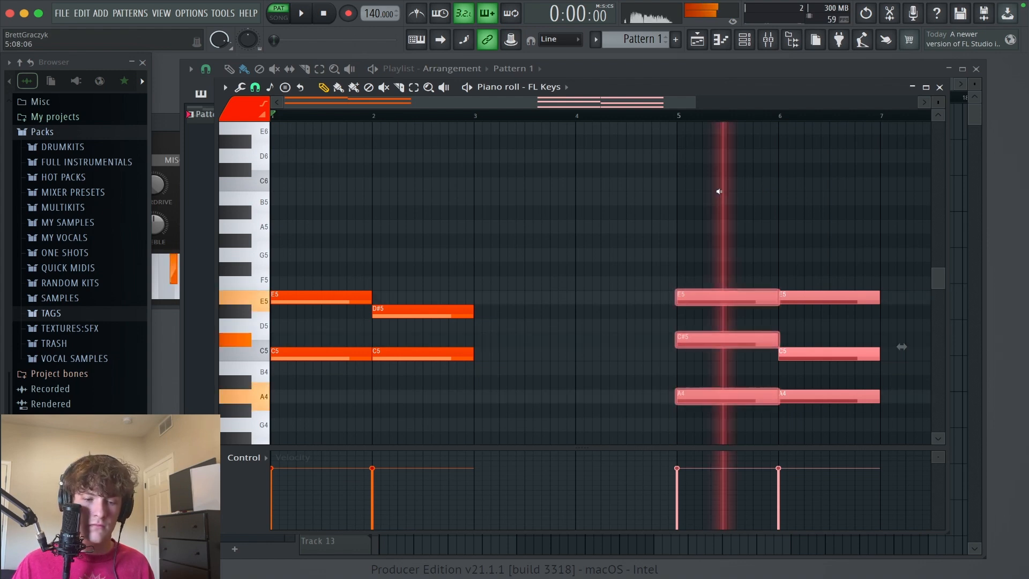
{"action": "right_click", "coordinate": [833, 199], "text": "alt"}
Clear all notes, build a one-bar C5–D#5–G5 minor chord in bar 1, and audition it.
{"action": "scroll", "coordinate": [459, 314], "scroll_direction": "down", "scroll_amount": 3}
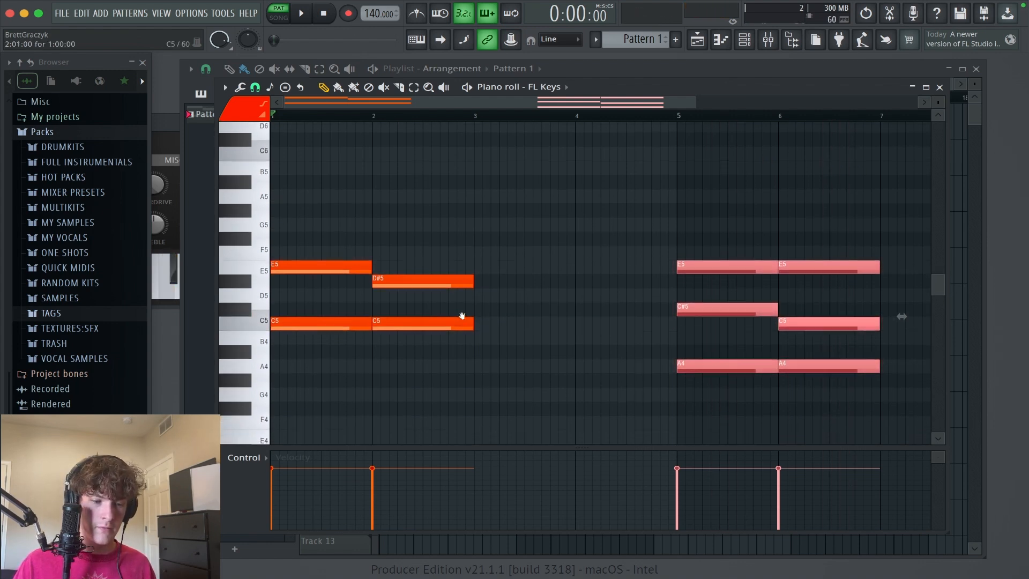
{"action": "key", "text": "ctrl+d"}
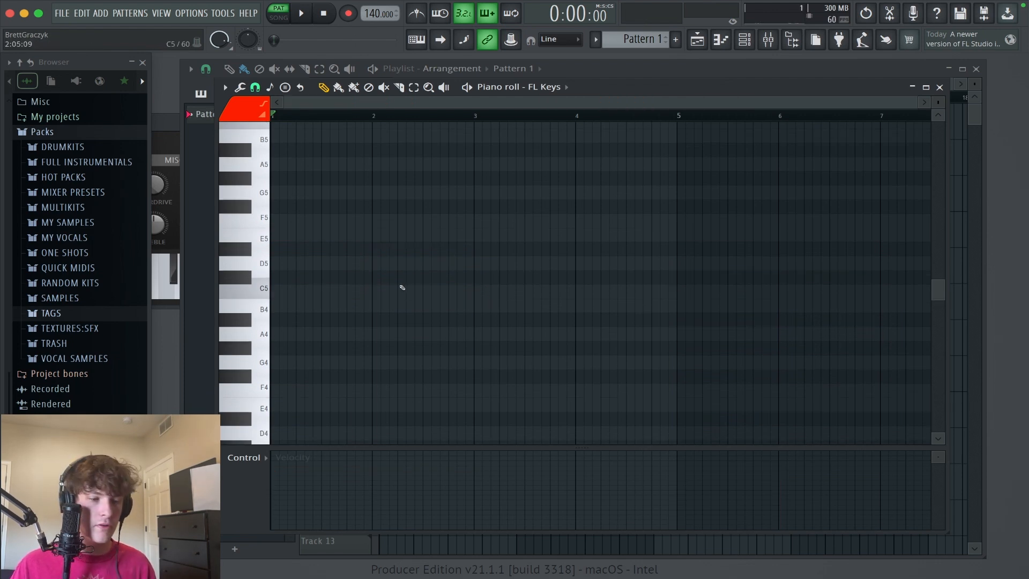
{"action": "left_click_drag", "start_coordinate": [388, 290], "coordinate": [248, 284]}
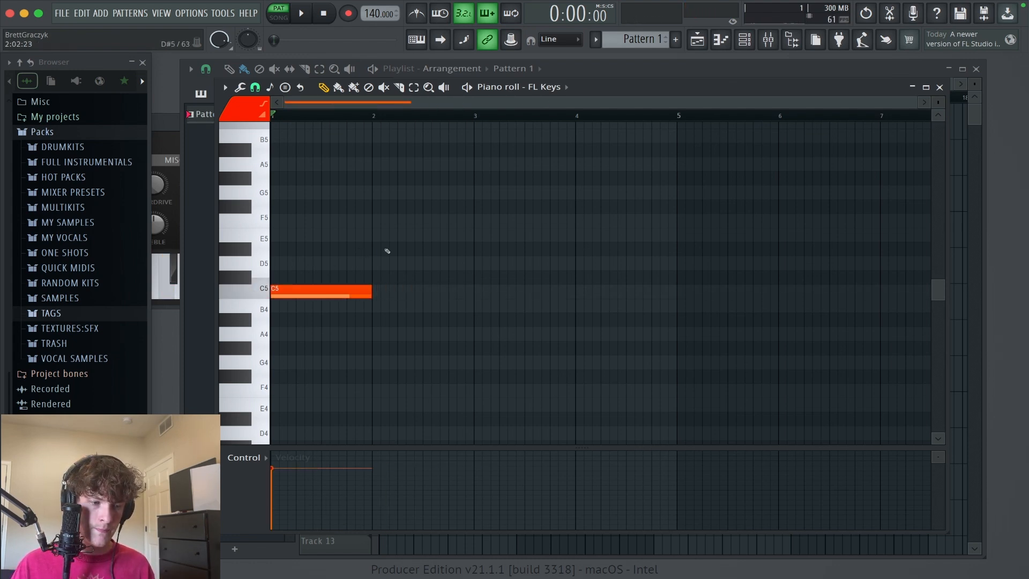
{"action": "left_click_drag", "start_coordinate": [392, 251], "coordinate": [265, 253]}
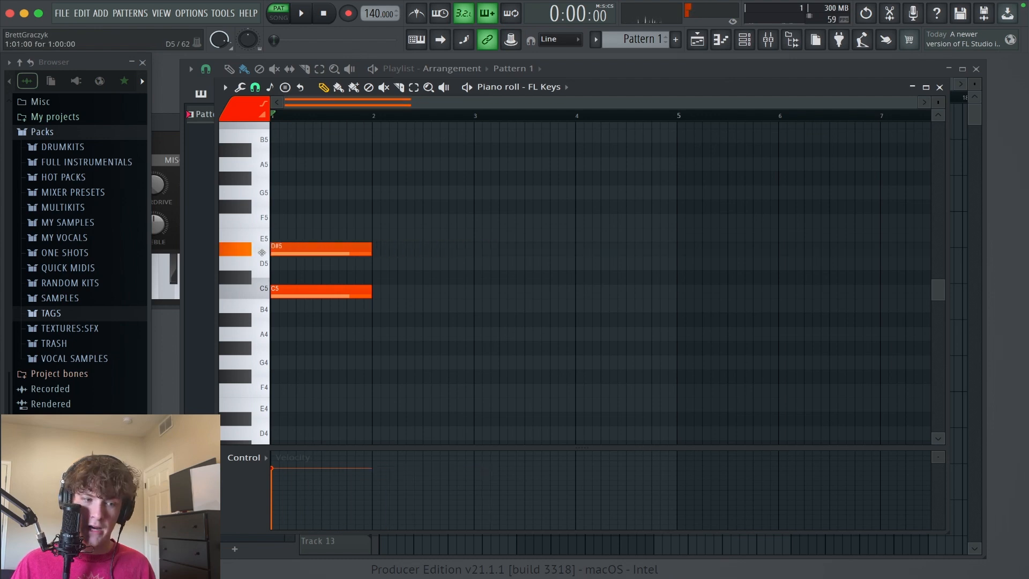
{"action": "left_click_drag", "start_coordinate": [323, 203], "coordinate": [244, 181]}
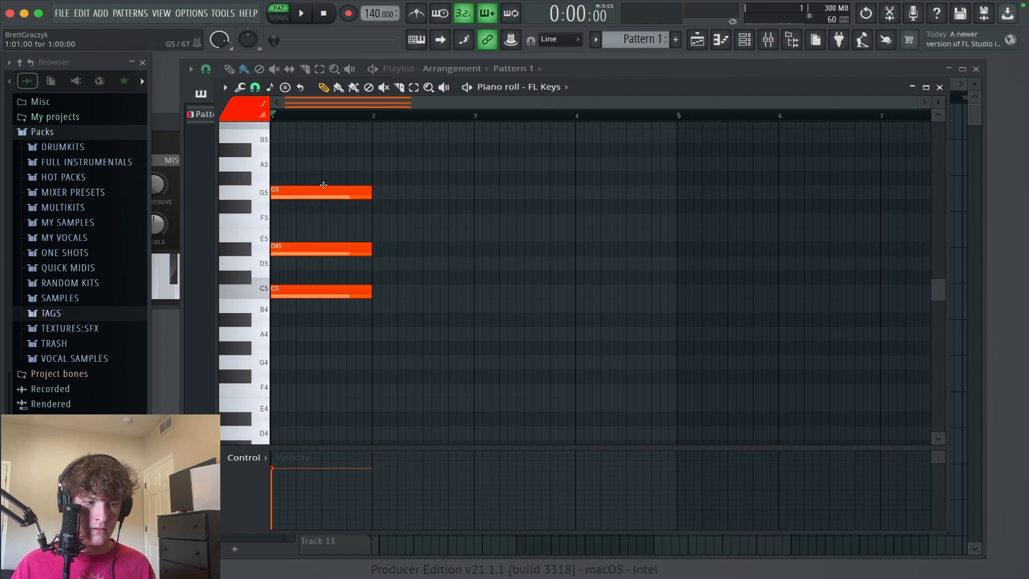
{"action": "scroll", "coordinate": [324, 171], "scroll_direction": "up", "scroll_amount": 5}
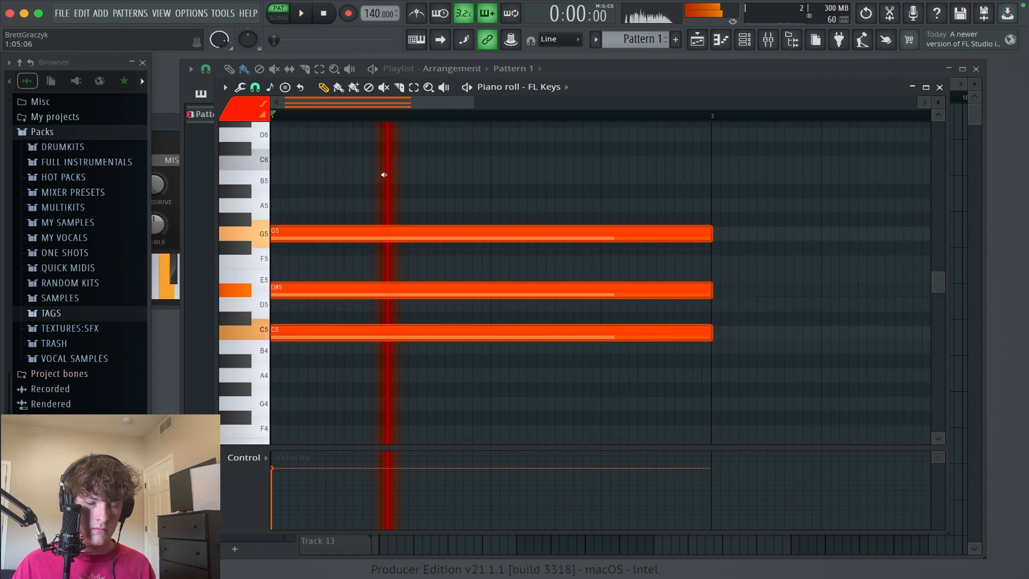
{"action": "scroll", "coordinate": [388, 178], "scroll_direction": "down", "scroll_amount": 5}
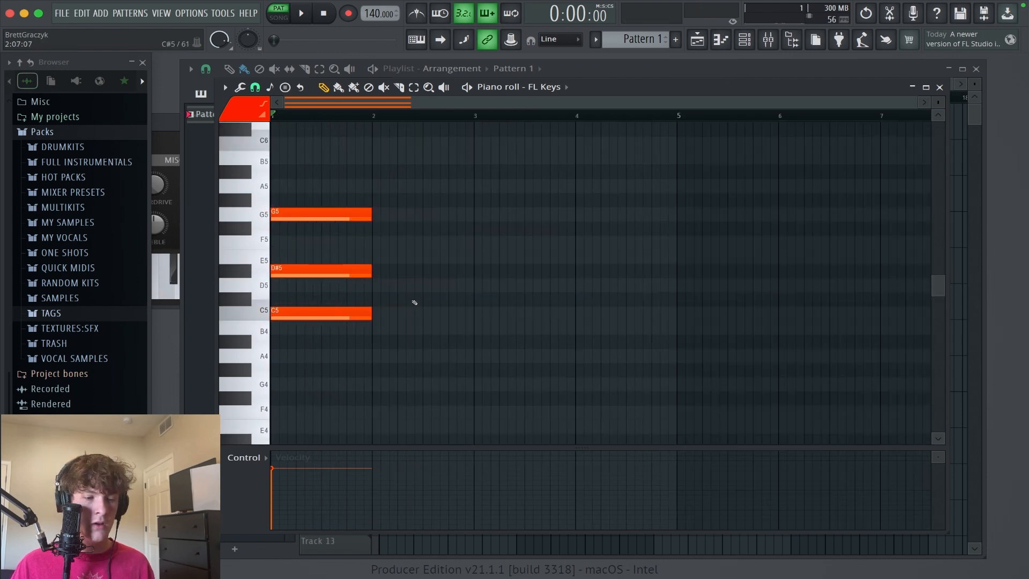
Build a one-bar D5–F#5–A5 major chord in bar 2 and audition it.
{"action": "left_click", "coordinate": [373, 289]}
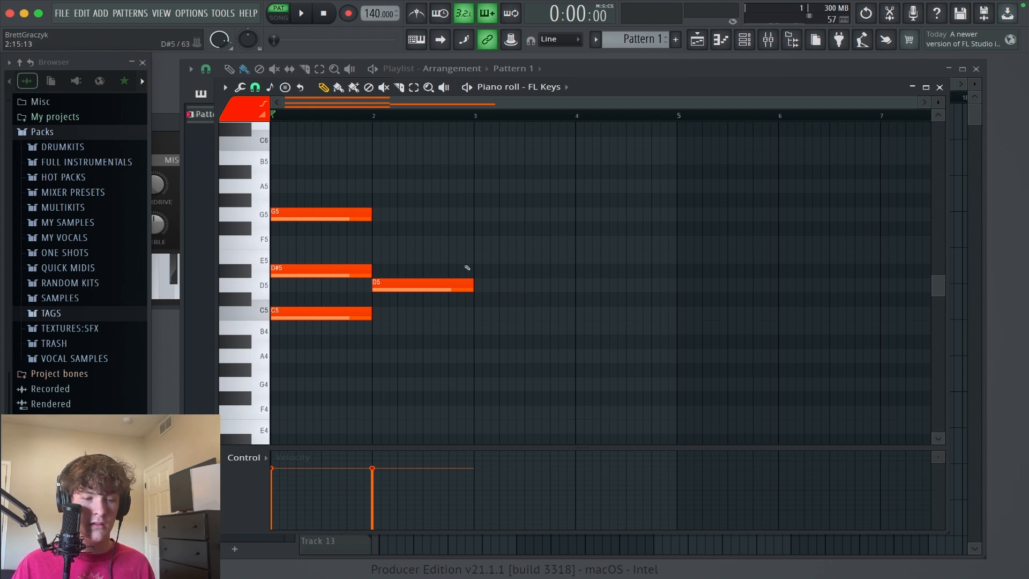
{"action": "left_click_drag", "start_coordinate": [354, 239], "coordinate": [369, 217]}
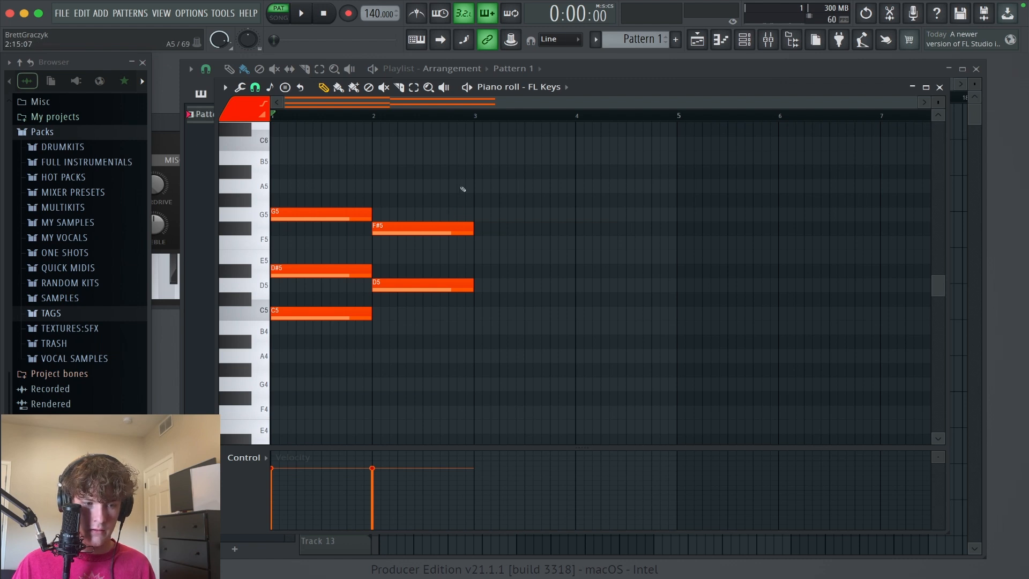
{"action": "left_click_drag", "start_coordinate": [459, 189], "coordinate": [407, 187]}
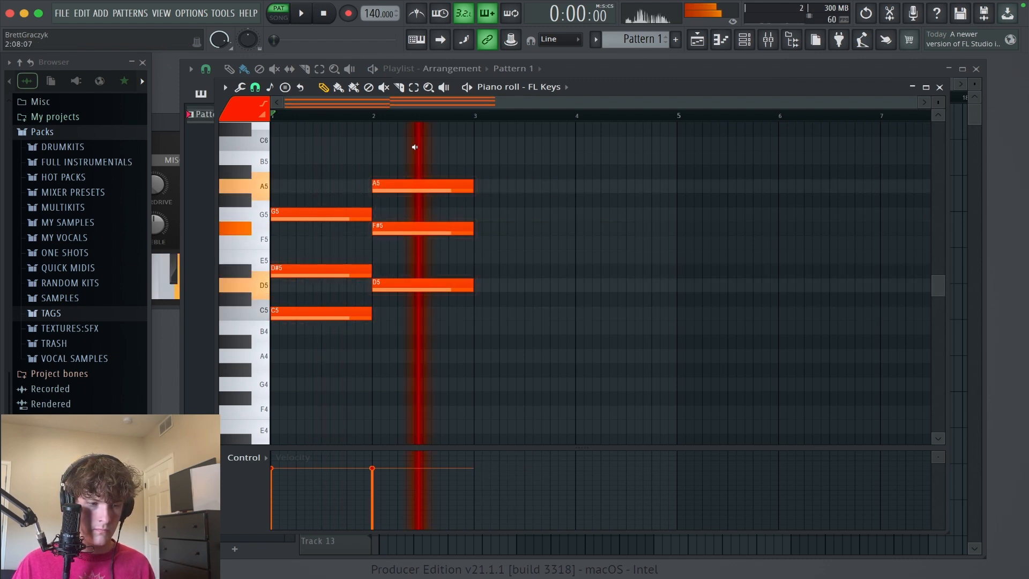
Audition the minor chord in bar 1 and the major chord in bar 2 alternately.
{"action": "scroll", "coordinate": [416, 221], "scroll_direction": "up", "scroll_amount": 3}
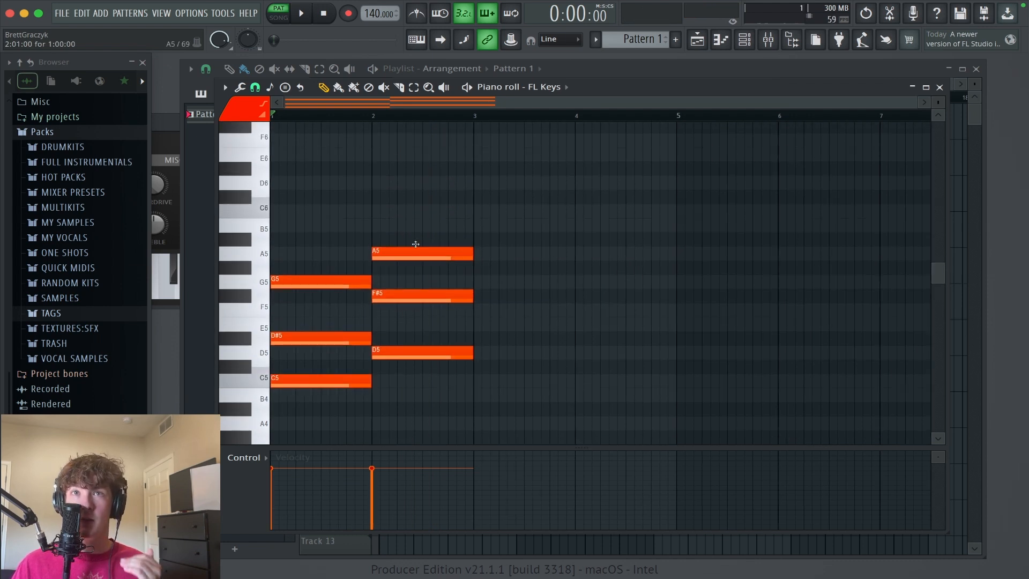
{"action": "right_click", "coordinate": [313, 228], "text": "alt"}
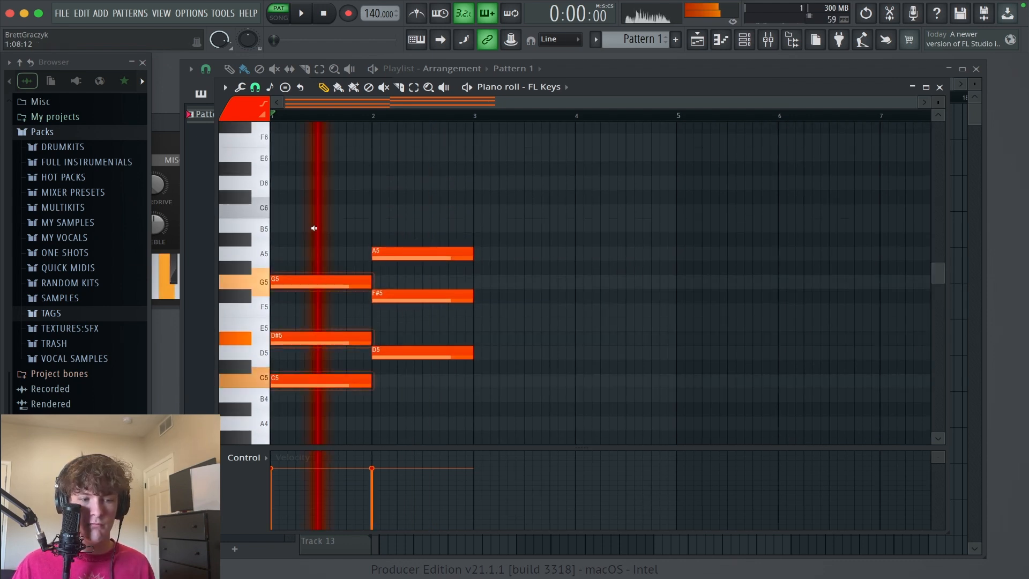
{"action": "right_click", "coordinate": [391, 209], "text": "alt"}
{"action": "right_click", "coordinate": [392, 209], "text": "alt"}
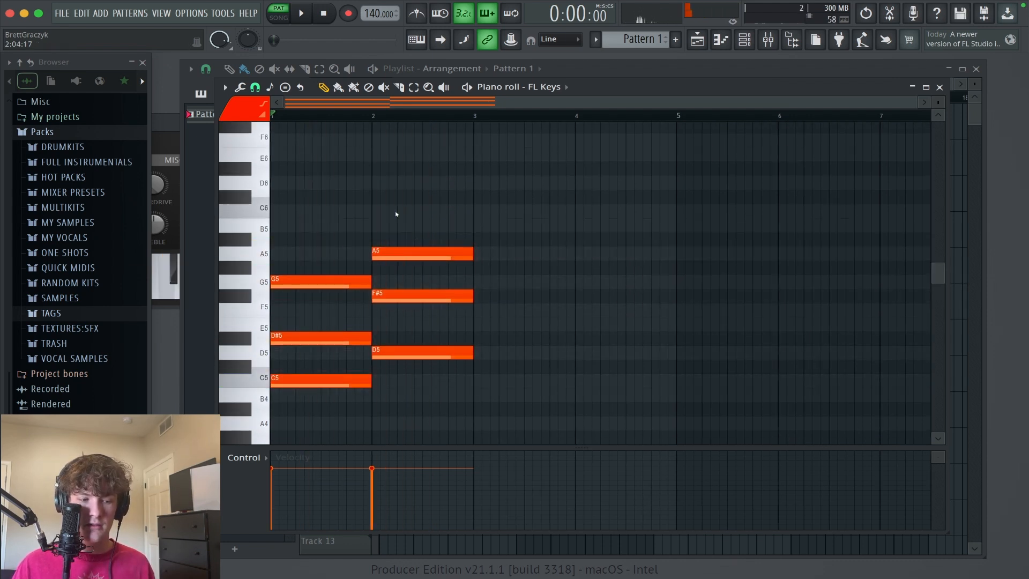
{"action": "right_click", "coordinate": [320, 204], "text": "alt"}
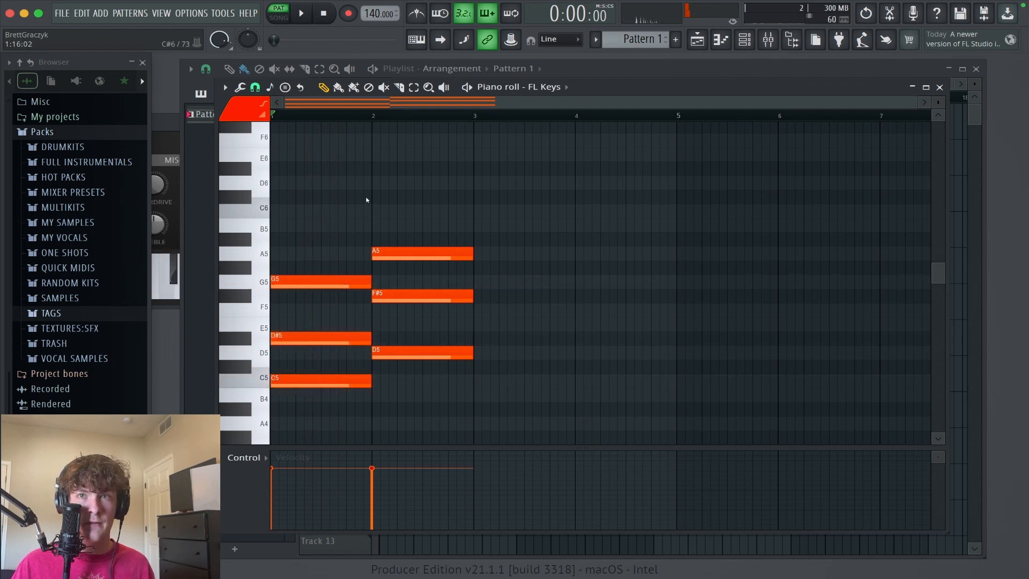
{"action": "right_click", "coordinate": [401, 192], "text": "alt"}
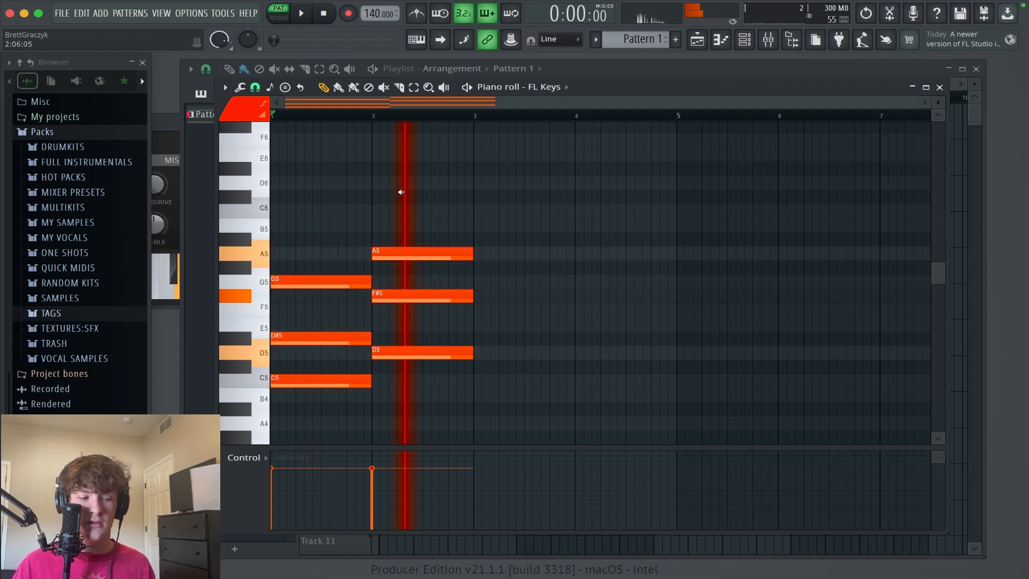
Build a one-bar F#5–A5–C#6 minor chord in bar 3 and audition it.
{"action": "mouse_move", "coordinate": [489, 276]}
{"action": "left_mouse_down"}
{"action": "mouse_move", "coordinate": [498, 277]}
{"action": "mouse_move", "coordinate": [480, 298]}
{"action": "left_mouse_up"}
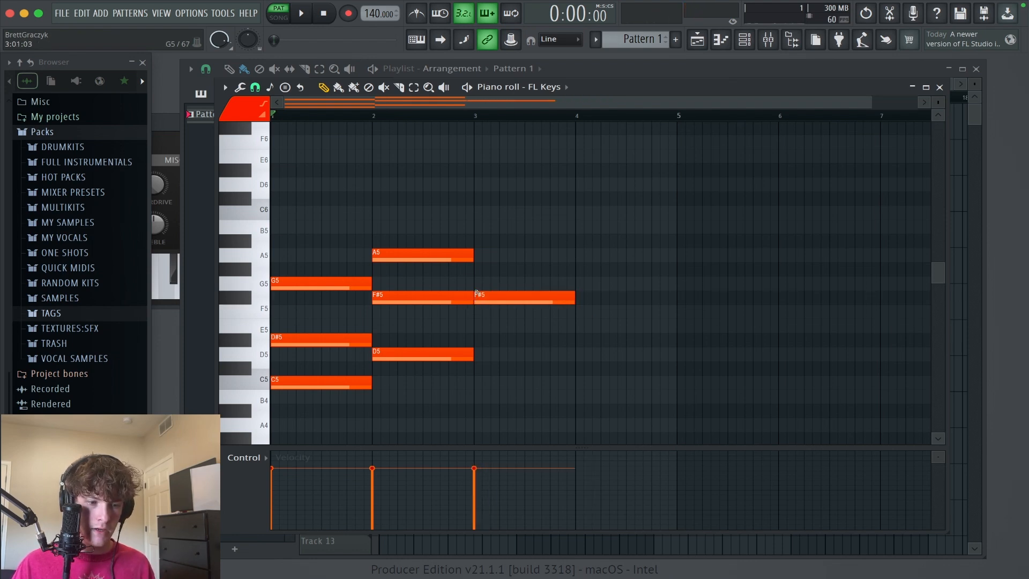
{"action": "left_click_drag", "start_coordinate": [495, 260], "coordinate": [486, 259]}
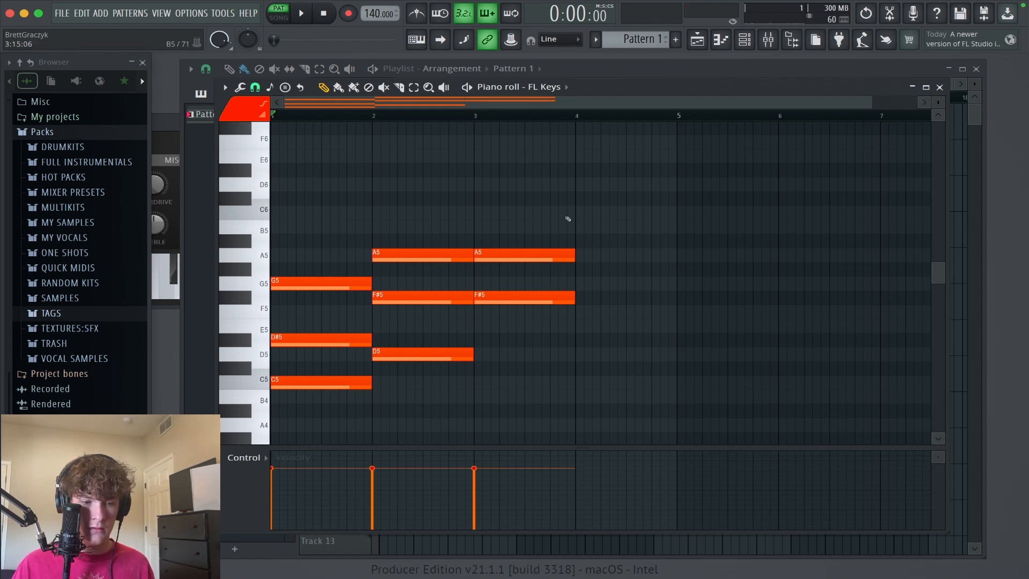
{"action": "left_click_drag", "start_coordinate": [541, 199], "coordinate": [472, 198]}
{"action": "key", "text": "y"}
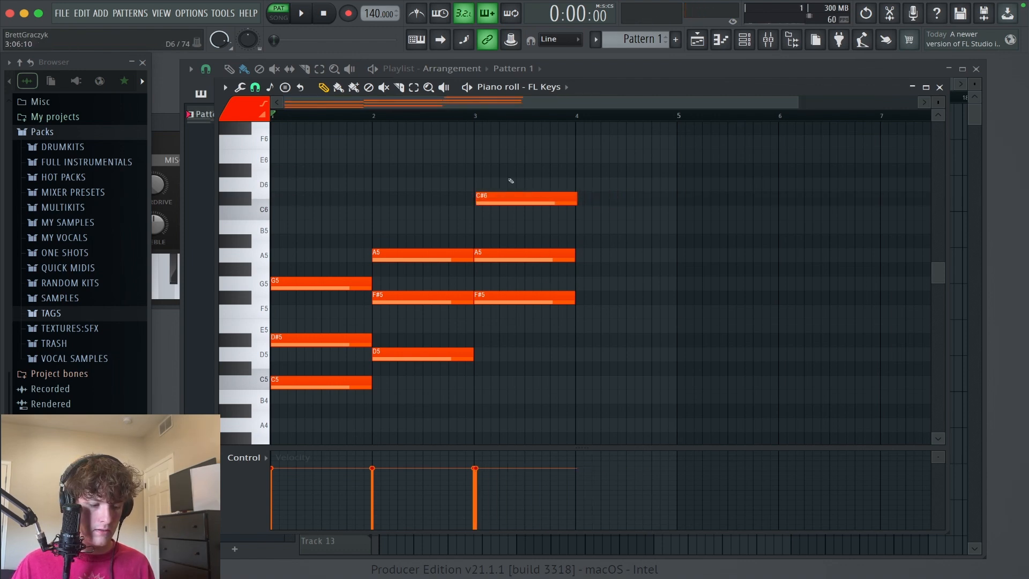
{"action": "left_click_drag", "start_coordinate": [519, 171], "coordinate": [519, 172]}
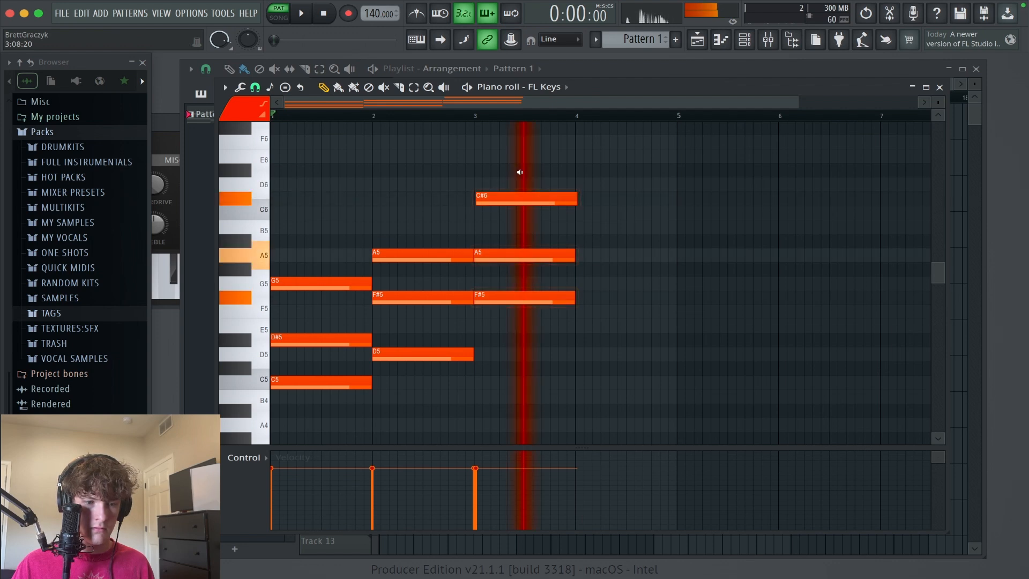
Audition the chords in bars 2 and 1, and align the C#6 note with the start of bar 3.
{"action": "right_click", "coordinate": [430, 177], "text": "alt"}
{"action": "right_click", "coordinate": [433, 180], "text": "alt"}
{"action": "right_click", "coordinate": [327, 180], "text": "alt"}
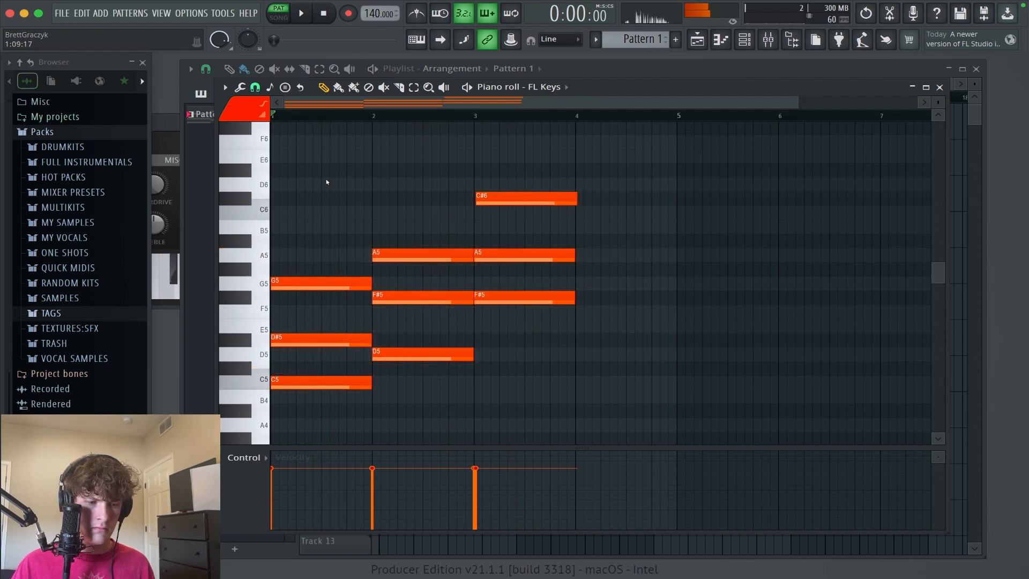
{"action": "right_click", "coordinate": [323, 177], "text": "alt"}
{"action": "left_click_drag", "start_coordinate": [417, 191], "coordinate": [473, 253]}
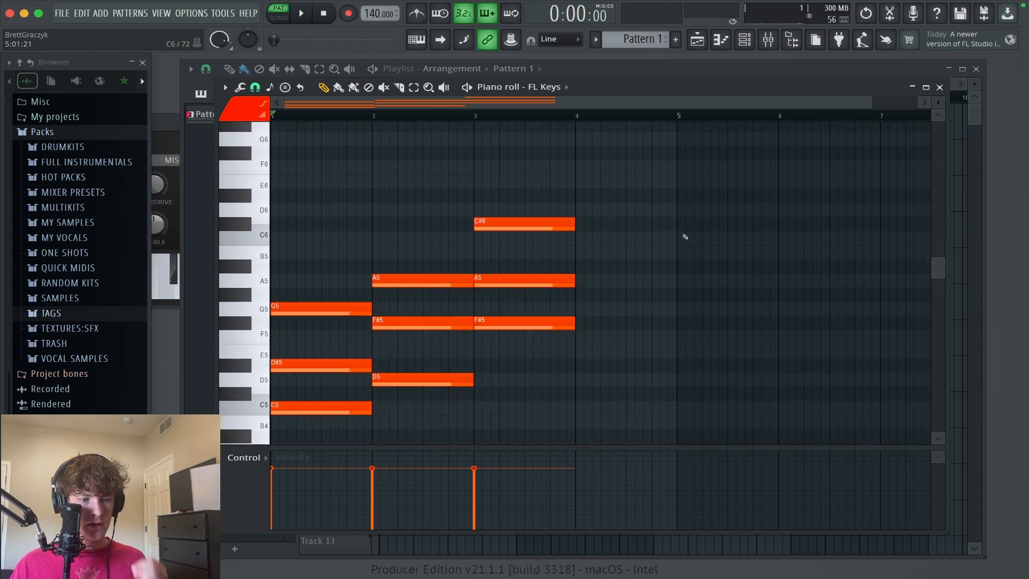
{"action": "left_click_drag", "start_coordinate": [684, 236], "coordinate": [695, 254]}
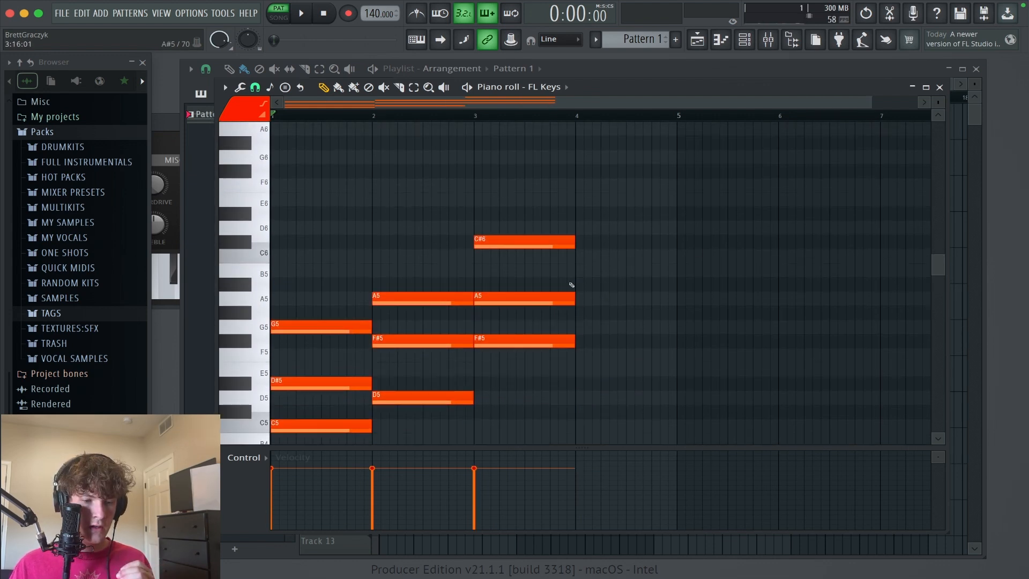
Build a one-bar A#5–C#6–F6 minor chord at the start of bar 4 and audition it.
{"action": "left_click", "coordinate": [579, 283]}
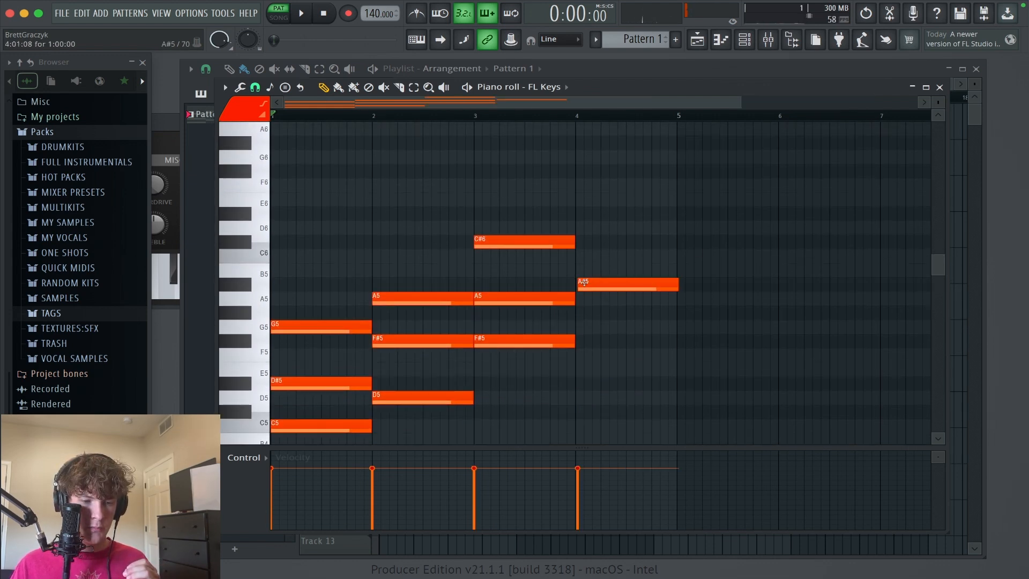
{"action": "left_click", "coordinate": [583, 282]}
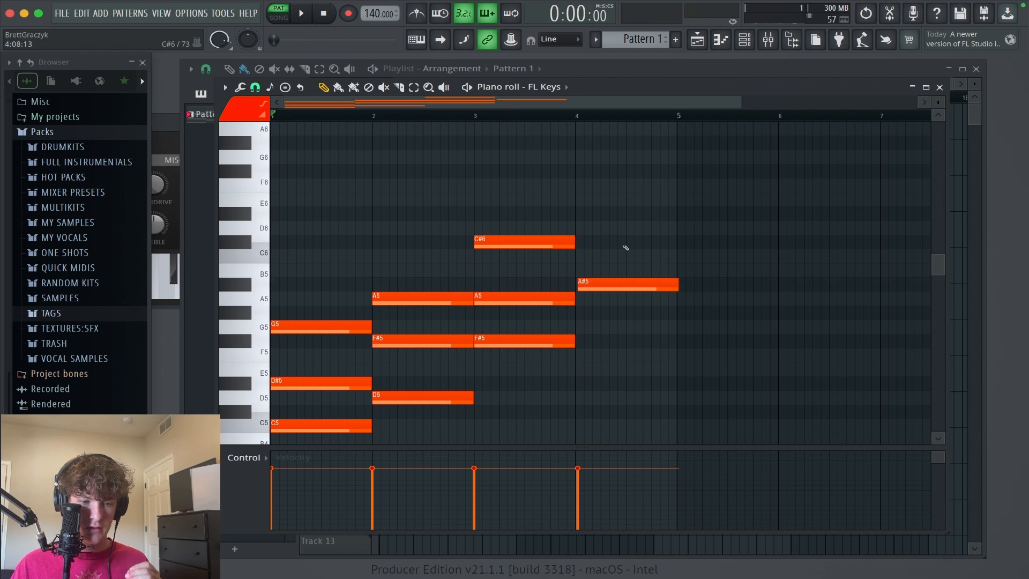
{"action": "left_click_drag", "start_coordinate": [657, 242], "coordinate": [583, 241]}
{"action": "left_click_drag", "start_coordinate": [590, 286], "coordinate": [588, 286]}
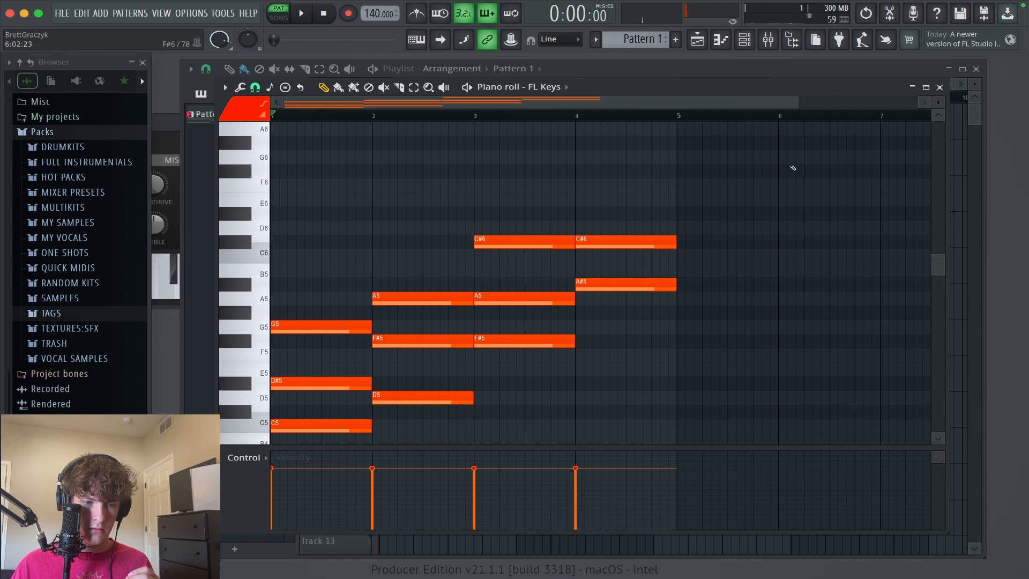
{"action": "left_click", "coordinate": [579, 184]}
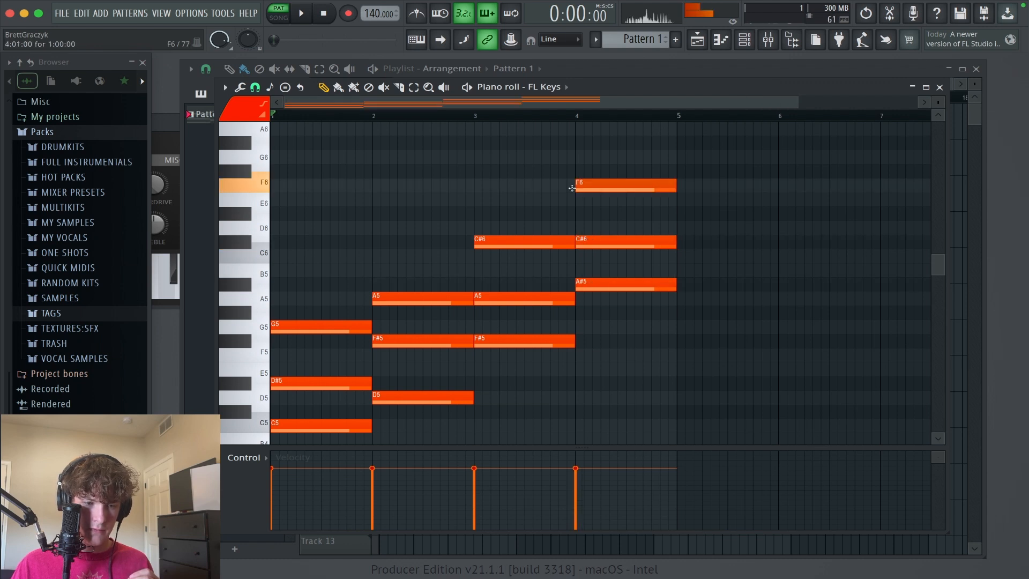
{"action": "right_click", "coordinate": [592, 168], "text": "alt"}
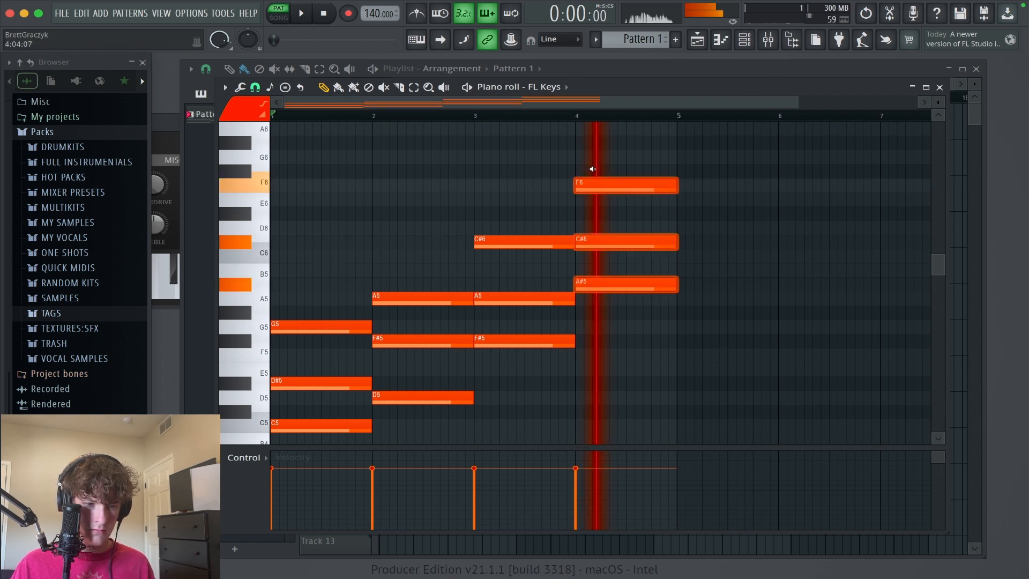
{"action": "right_click", "coordinate": [593, 166], "text": "alt"}
{"action": "right_click", "coordinate": [593, 165], "text": "alt"}
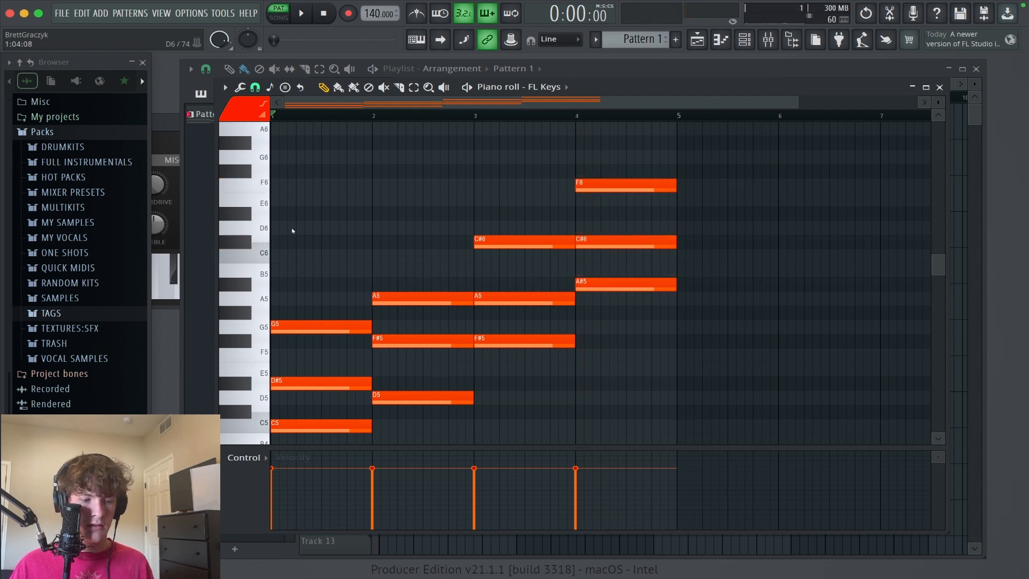
Audition the chords in bars 1 to 4 individually and play the whole pattern through.
{"action": "right_click", "coordinate": [332, 196], "text": "alt"}
{"action": "right_click", "coordinate": [420, 183], "text": "alt"}
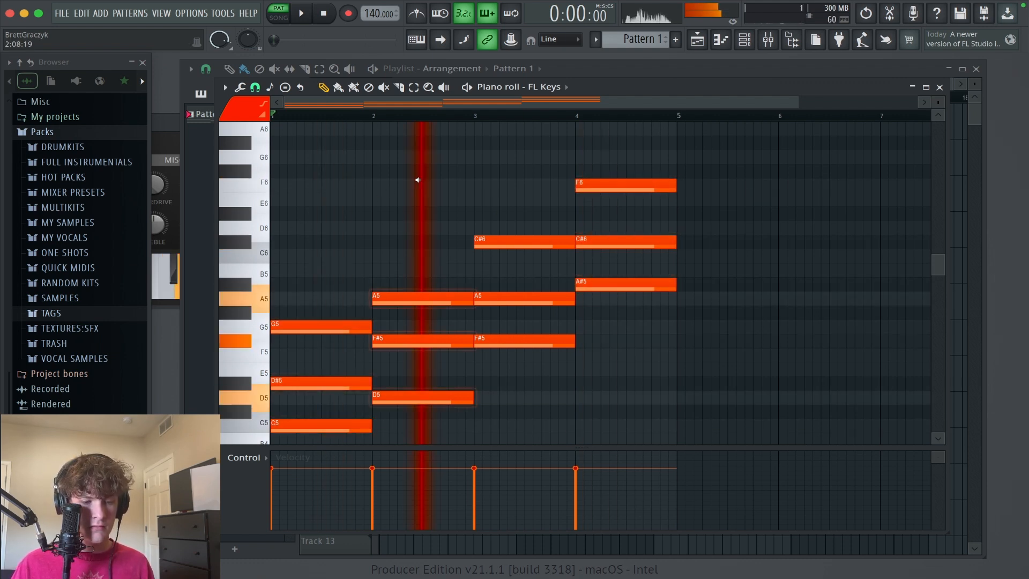
{"action": "right_click", "coordinate": [542, 179], "text": "alt"}
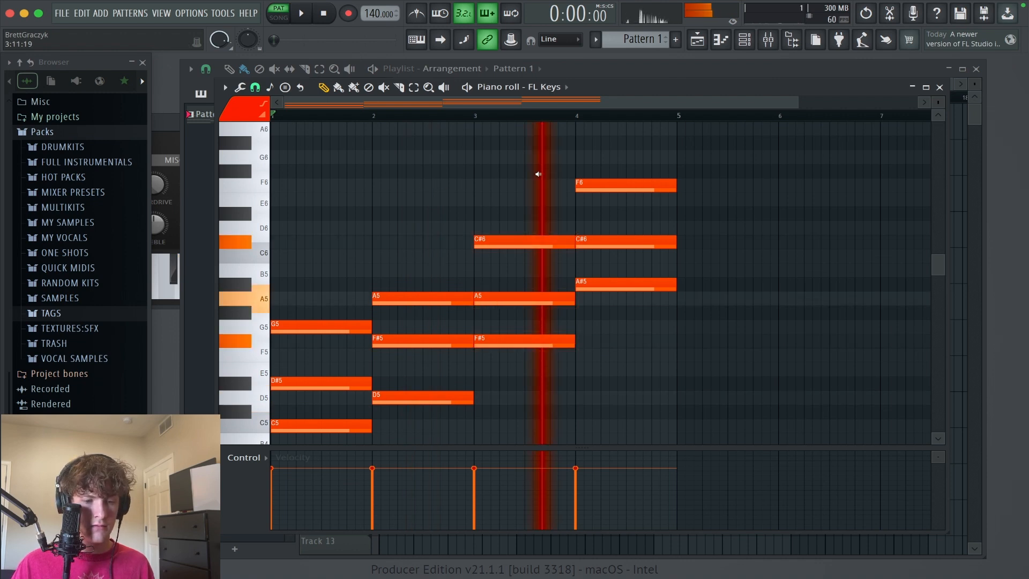
{"action": "right_click", "coordinate": [620, 143], "text": "alt"}
{"action": "scroll", "coordinate": [520, 172], "scroll_direction": "up", "scroll_amount": 2}
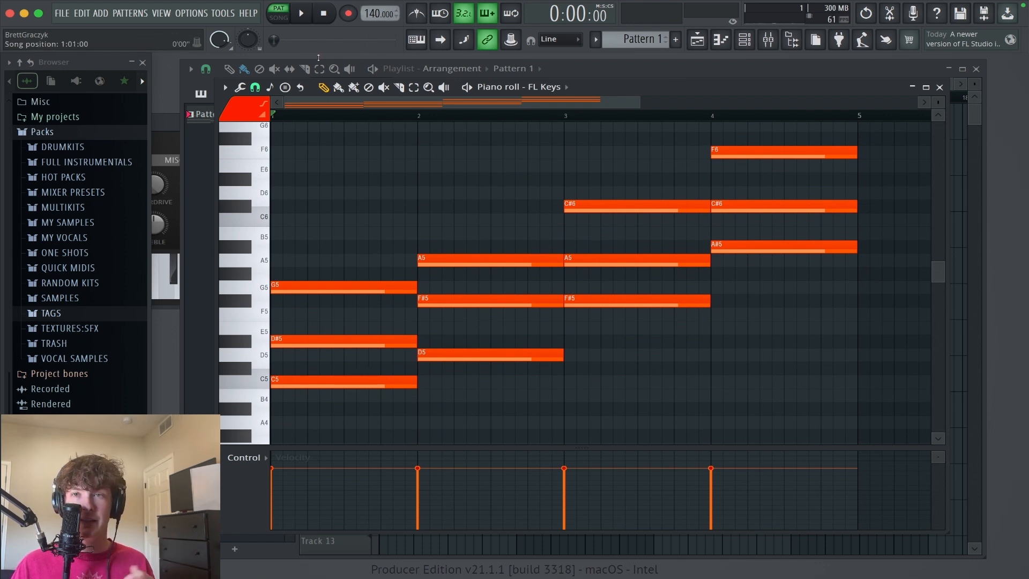
{"action": "key", "text": "space"}
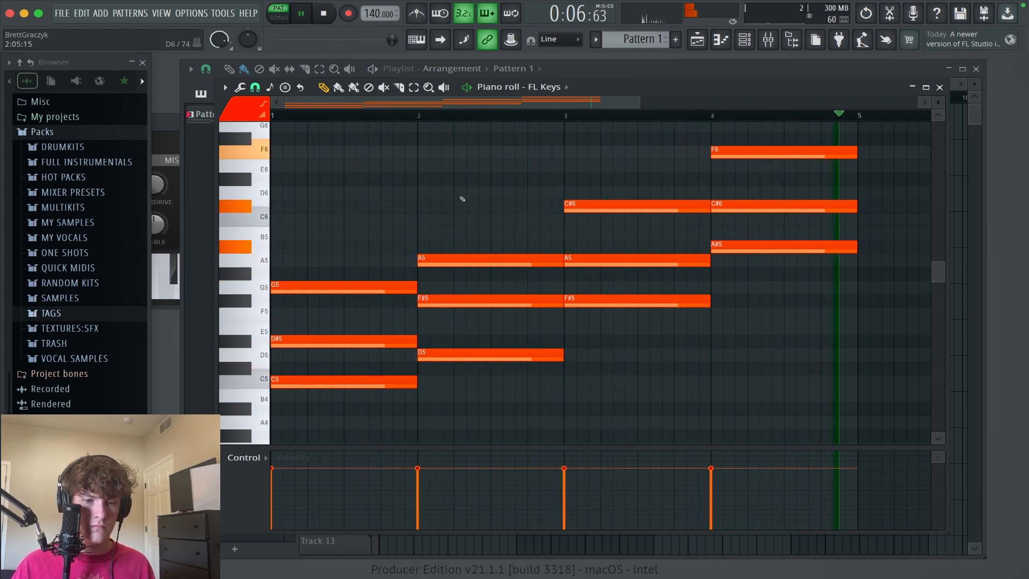
{"action": "key", "text": "space"}
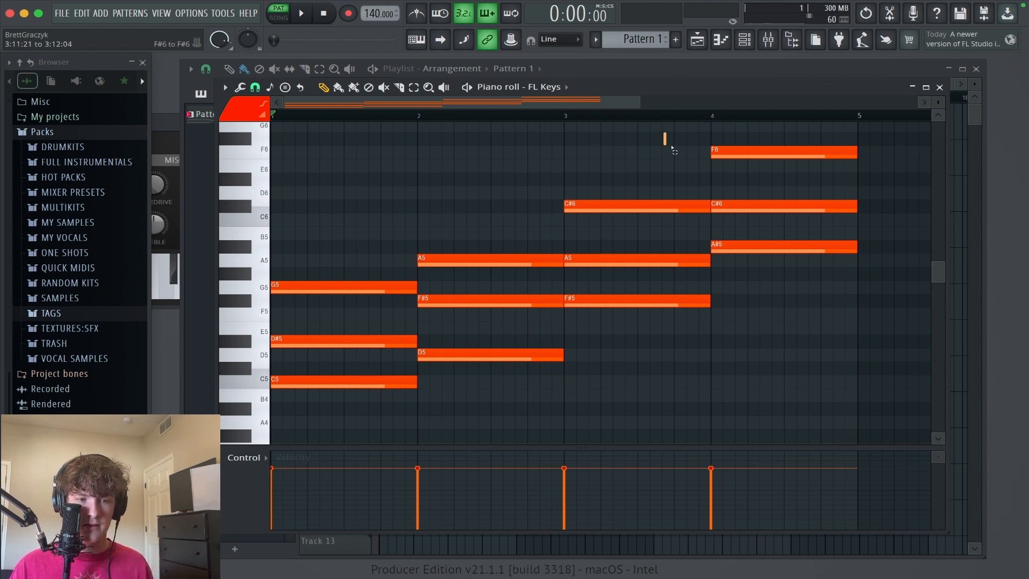
Try the F6 note of the bar 4 chord one octave lower.
{"action": "left_click_drag", "start_coordinate": [665, 134], "coordinate": [814, 173]}
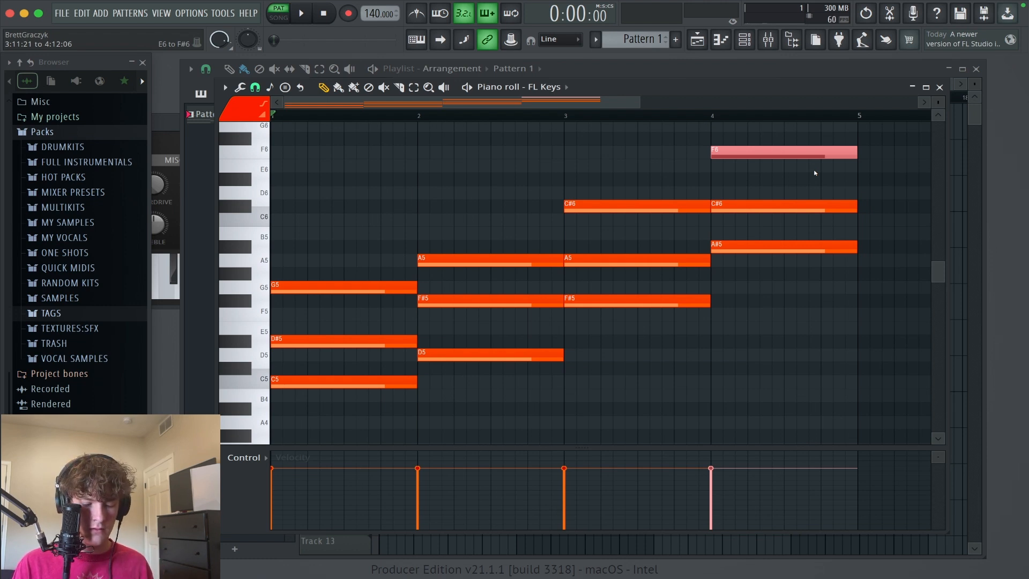
{"action": "key", "text": "ctrl+Down"}
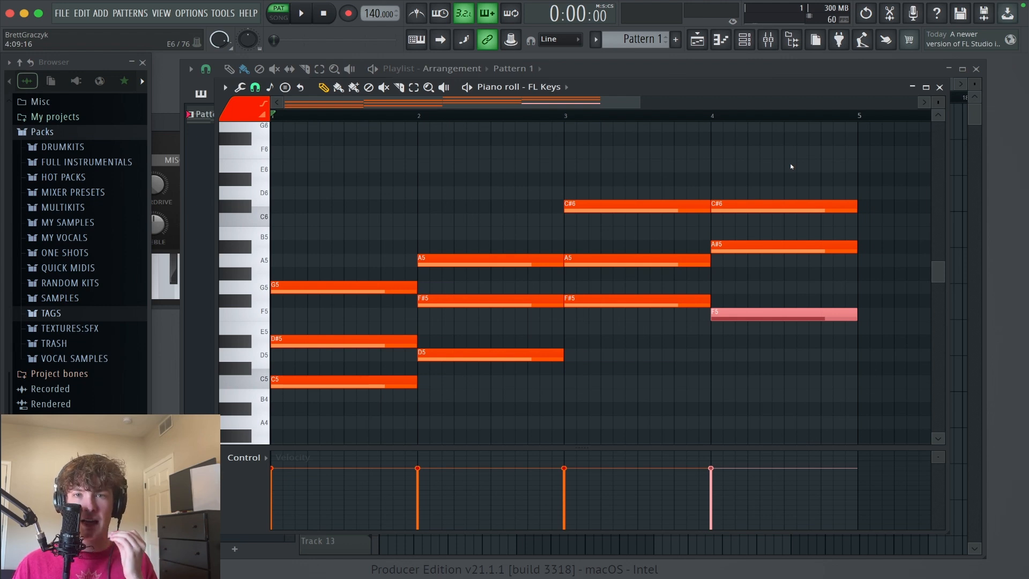
{"action": "key", "text": "ctrl+Up"}
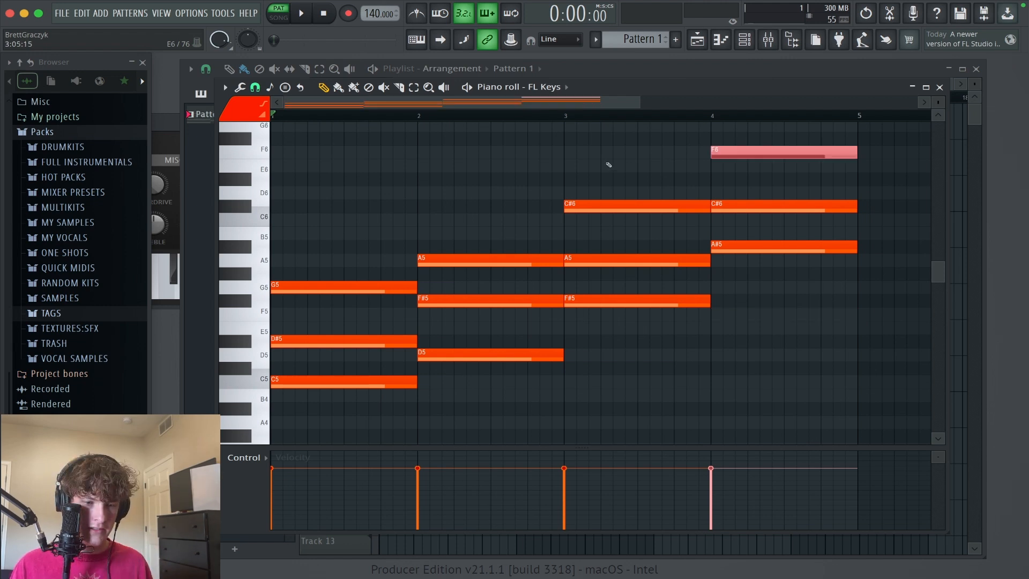
Transpose the bar 4 chord up a semitone to B5–D6–F#6 and the bar 3 chord down to C#5–E5–G#5.
{"action": "scroll", "coordinate": [703, 174], "scroll_direction": "up", "scroll_amount": 2}
{"action": "left_click_drag", "start_coordinate": [757, 156], "coordinate": [780, 304]}
{"action": "scroll", "coordinate": [473, 225], "scroll_direction": "down", "scroll_amount": 1}
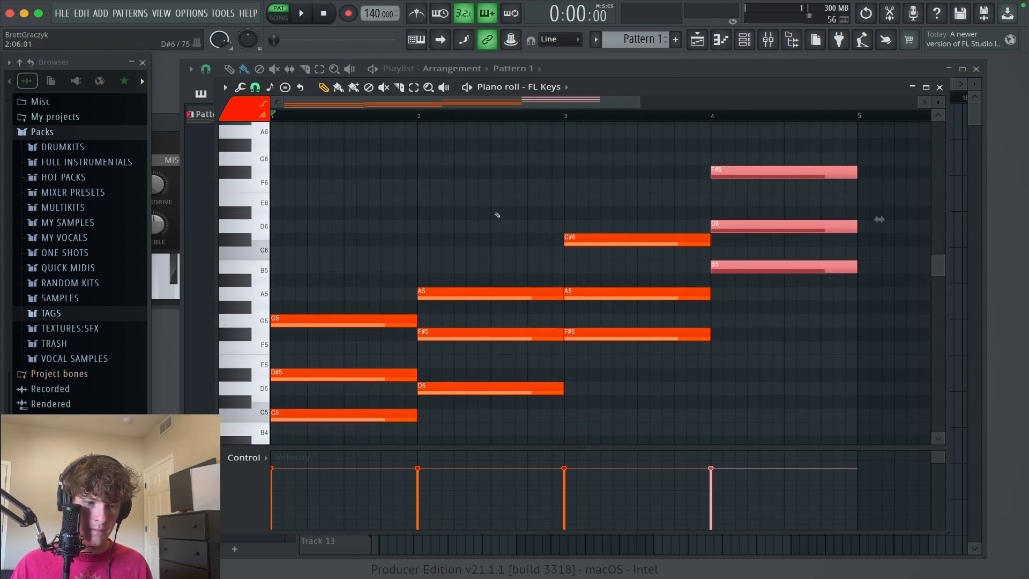
{"action": "left_click_drag", "start_coordinate": [566, 196], "coordinate": [654, 386]}
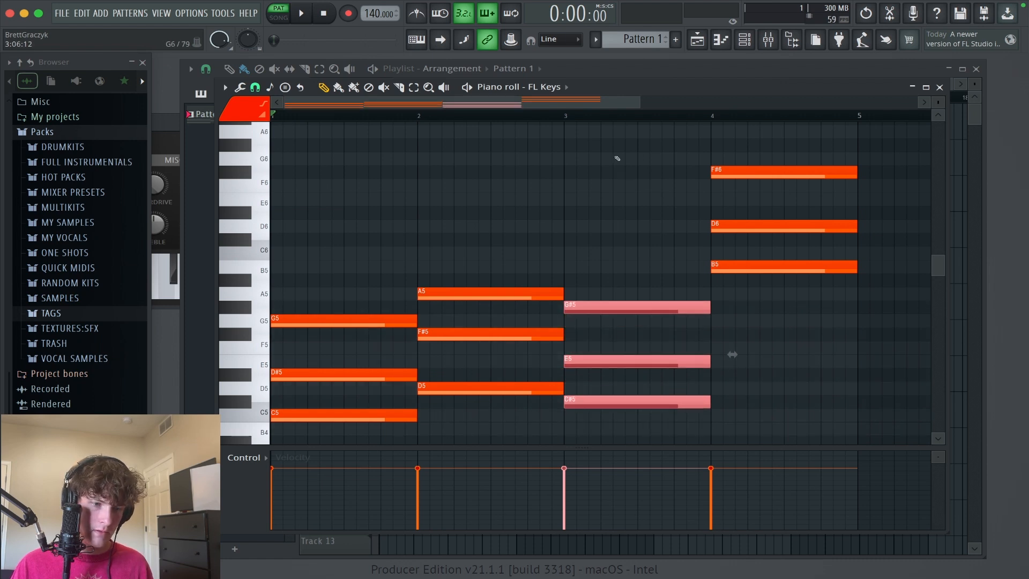
{"action": "left_click", "coordinate": [466, 135]}
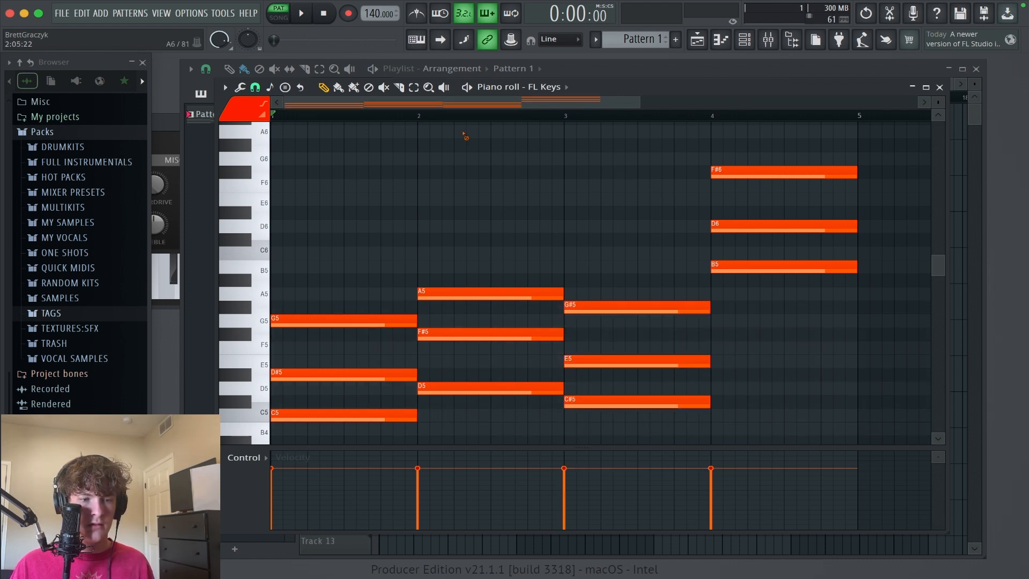
Play the progression with the transposed chords and audition the chord in bar 4.
{"action": "scroll", "coordinate": [530, 252], "scroll_direction": "down", "scroll_amount": 1}
{"action": "scroll", "coordinate": [616, 225], "scroll_direction": "down", "scroll_amount": 3}
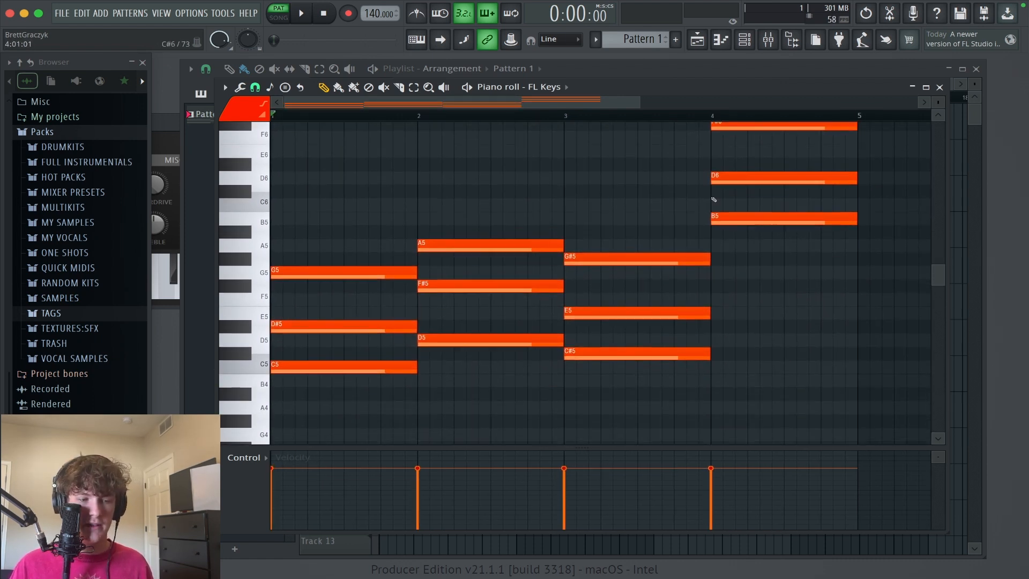
{"action": "key", "text": "space"}
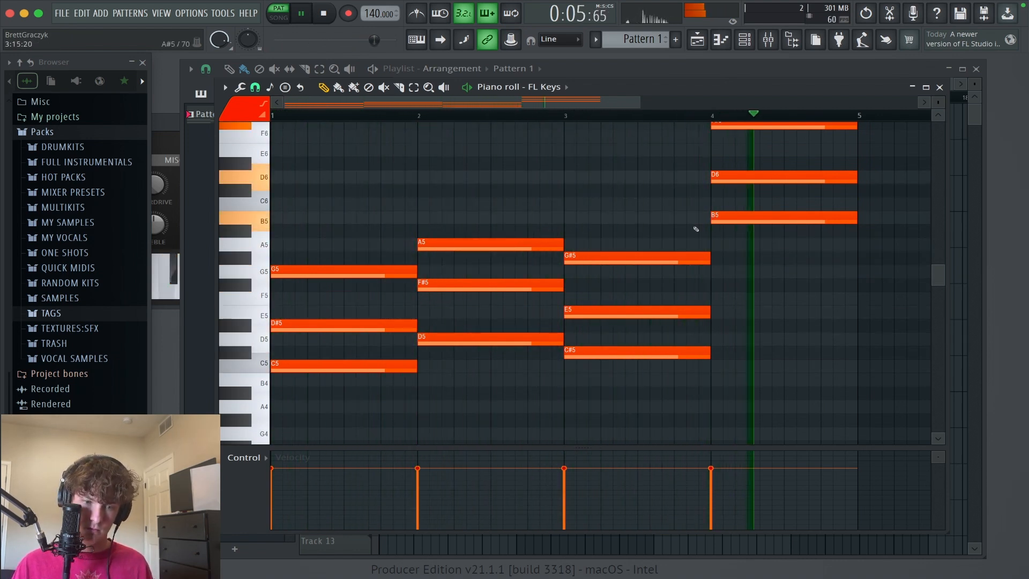
{"action": "key", "text": "space"}
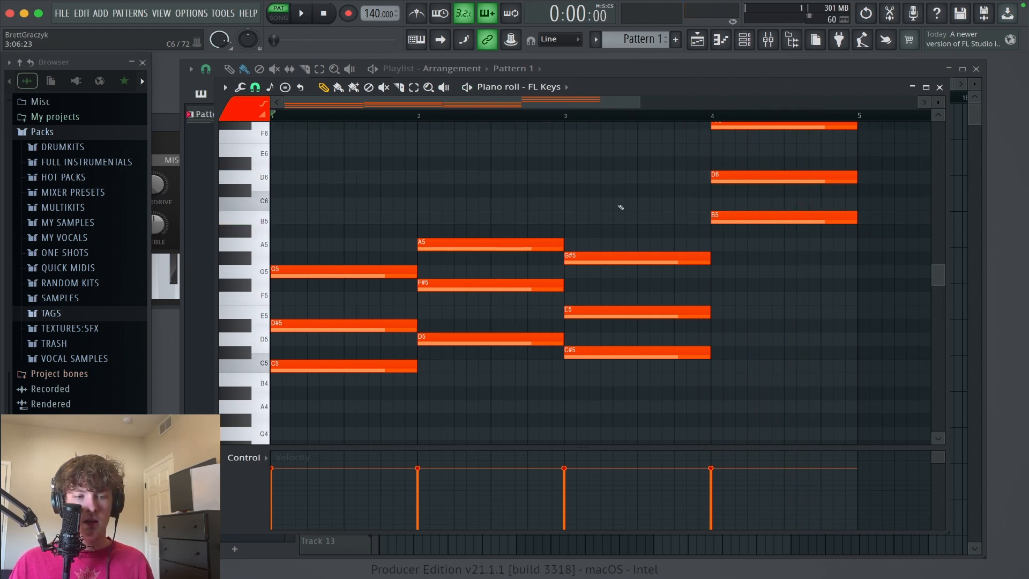
{"action": "scroll", "coordinate": [653, 262], "scroll_direction": "up", "scroll_amount": 2}
{"action": "scroll", "coordinate": [657, 255], "scroll_direction": "down", "scroll_amount": 1}
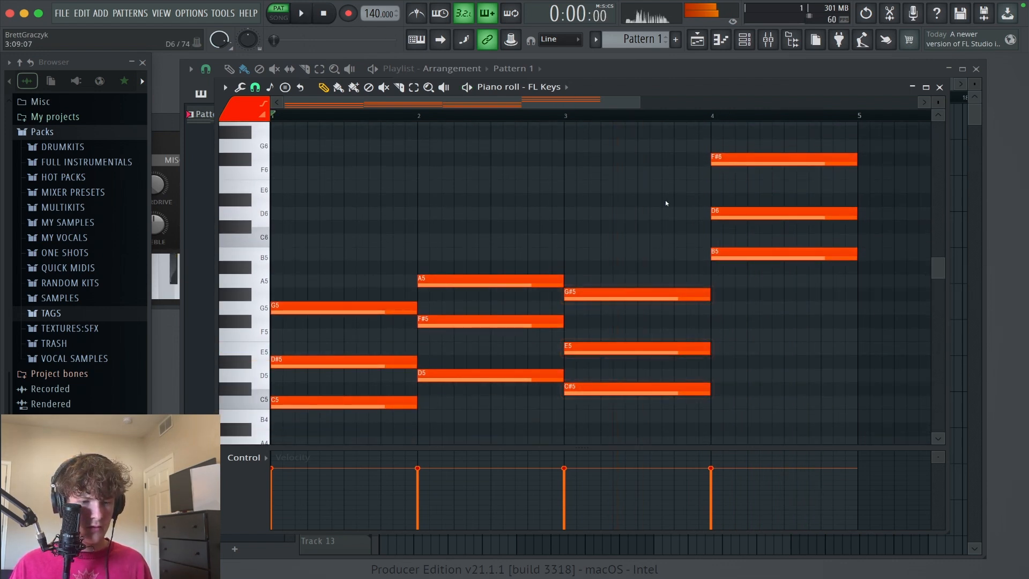
{"action": "right_click", "coordinate": [748, 146], "text": "alt"}
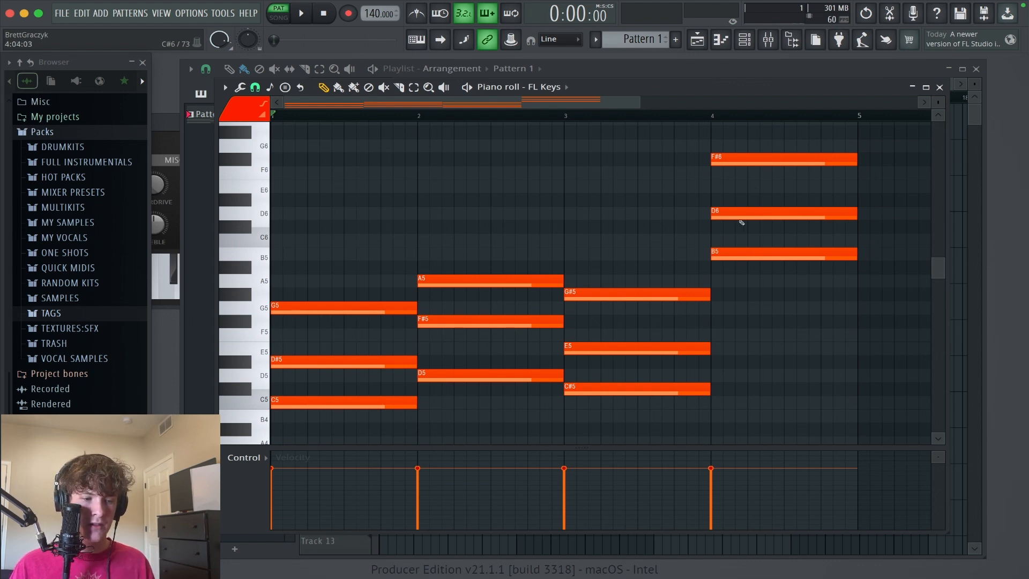
Compare the chords in all four bars by auditioning them one after another.
{"action": "scroll", "coordinate": [761, 222], "scroll_direction": "down", "scroll_amount": 1}
{"action": "scroll", "coordinate": [788, 221], "scroll_direction": "up", "scroll_amount": 2}
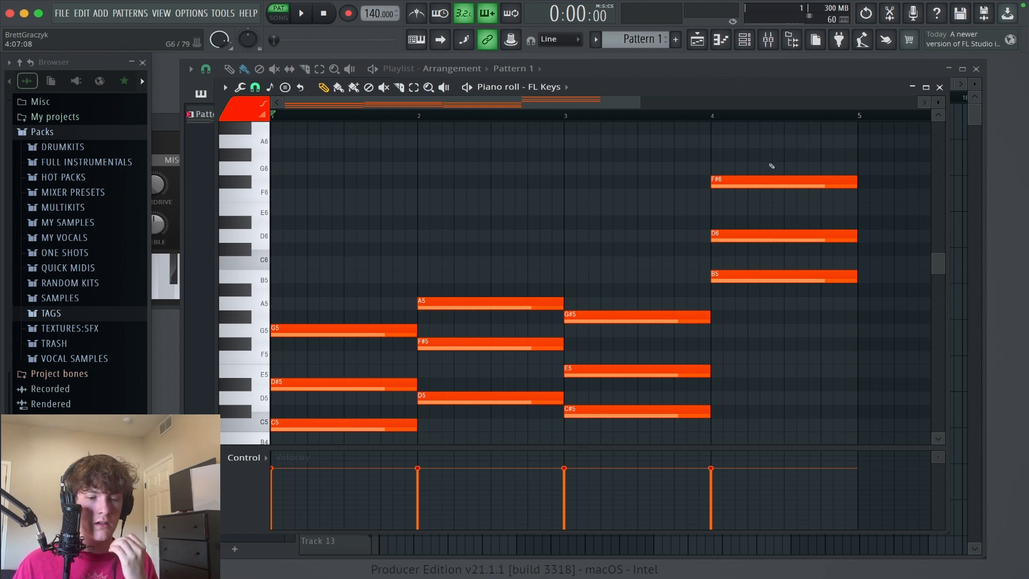
{"action": "scroll", "coordinate": [620, 191], "scroll_direction": "down", "scroll_amount": 5}
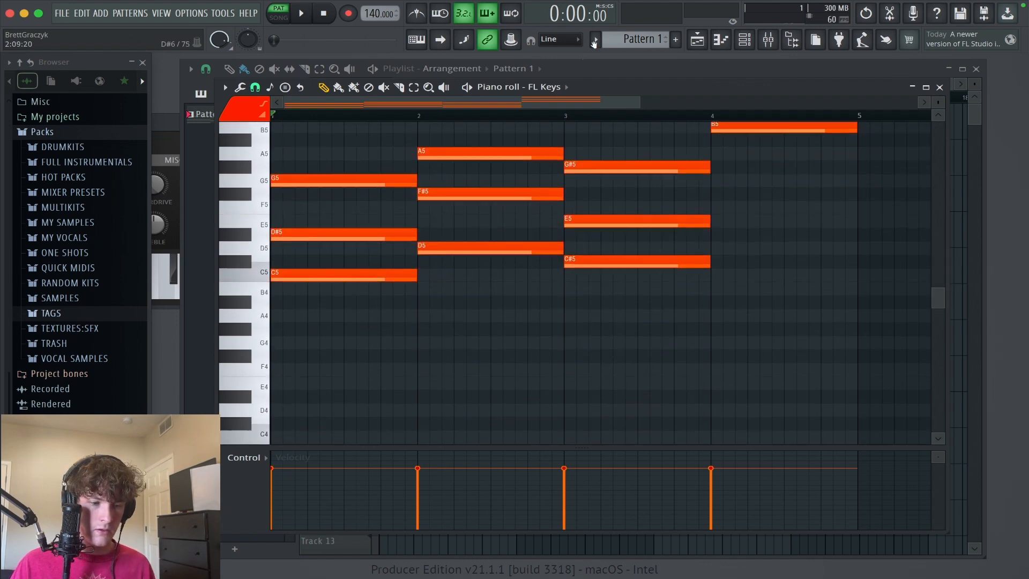
{"action": "left_click_drag", "start_coordinate": [433, 199], "coordinate": [441, 283]}
{"action": "key", "text": "shift+4"}
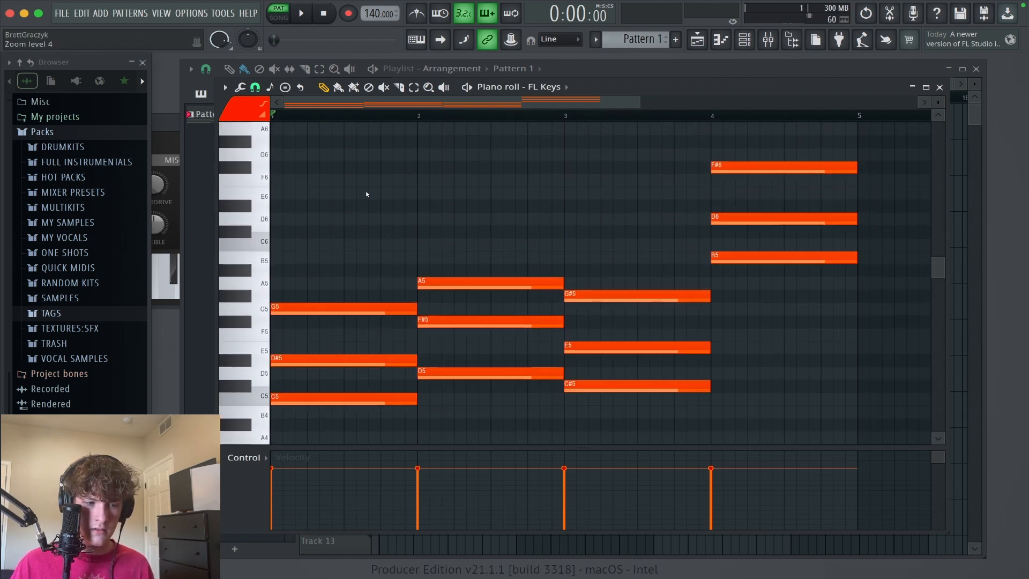
{"action": "key", "text": "space"}
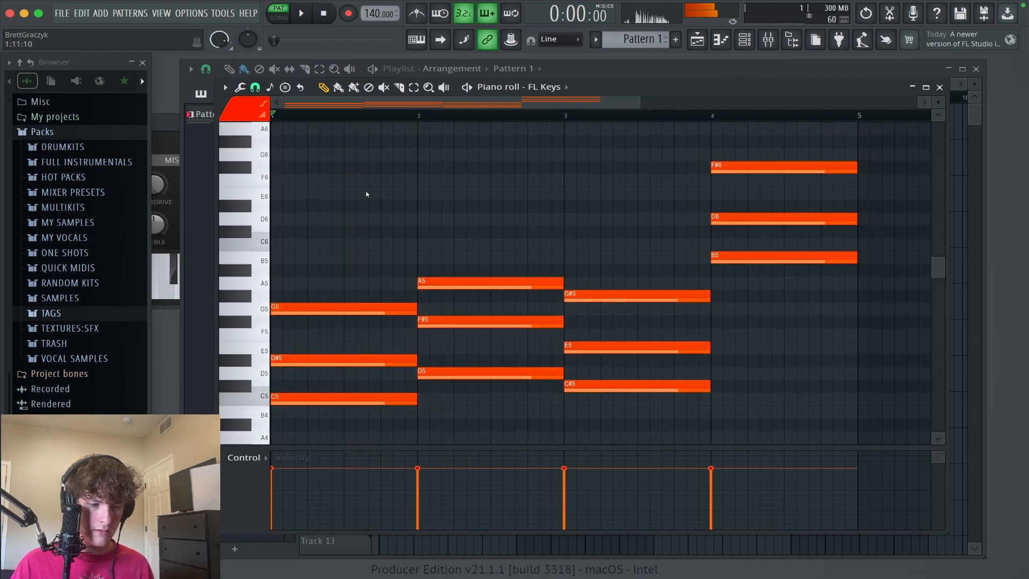
{"action": "key", "text": "space"}
{"action": "left_click", "coordinate": [438, 192]}
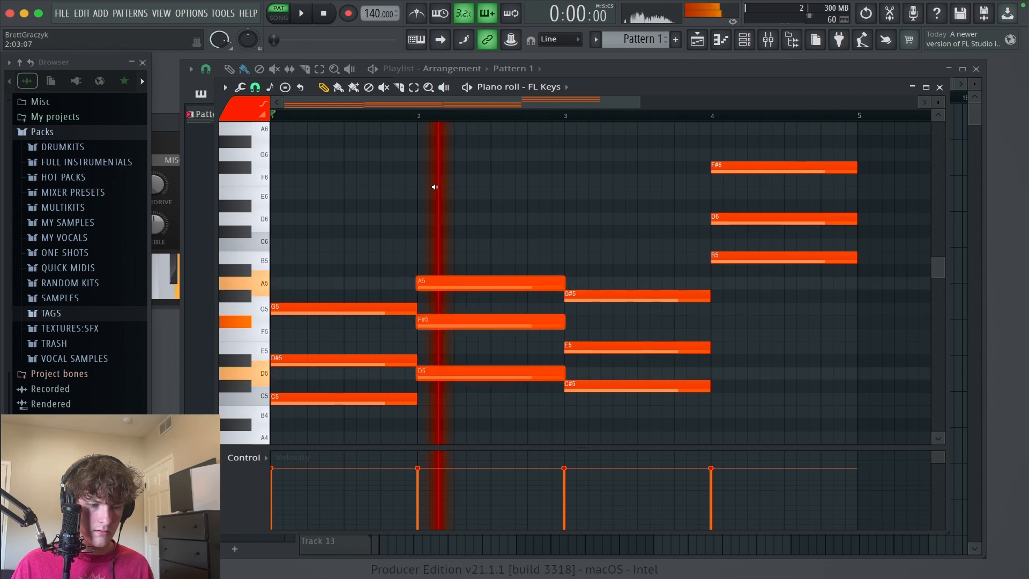
{"action": "left_click", "coordinate": [601, 197]}
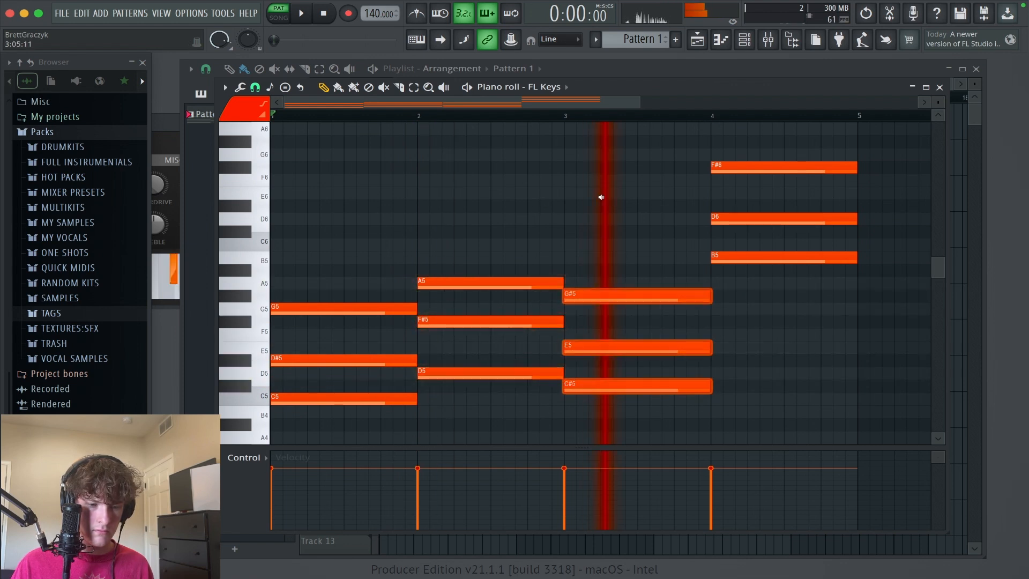
{"action": "left_click", "coordinate": [749, 156]}
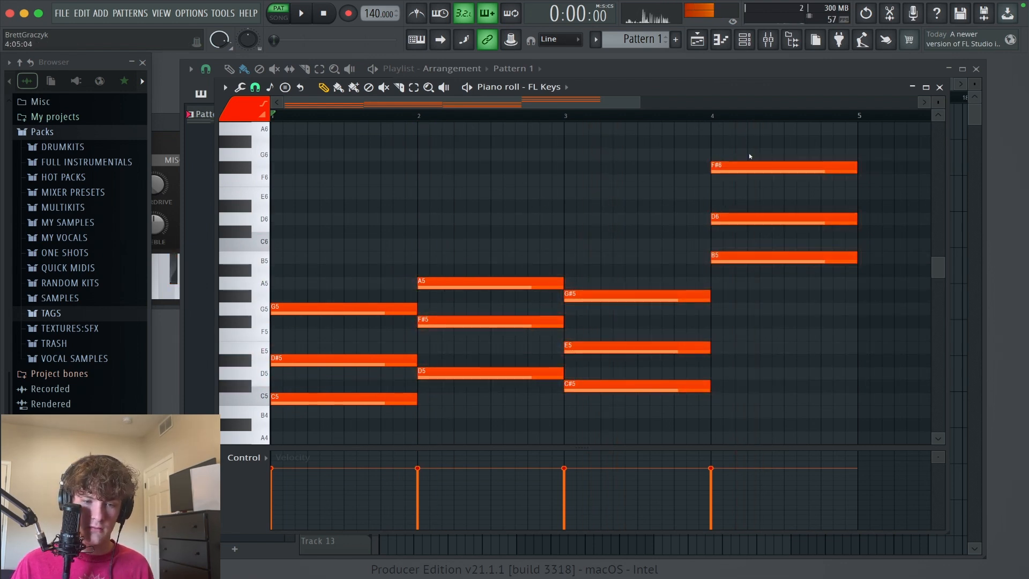
{"action": "left_click", "coordinate": [748, 155]}
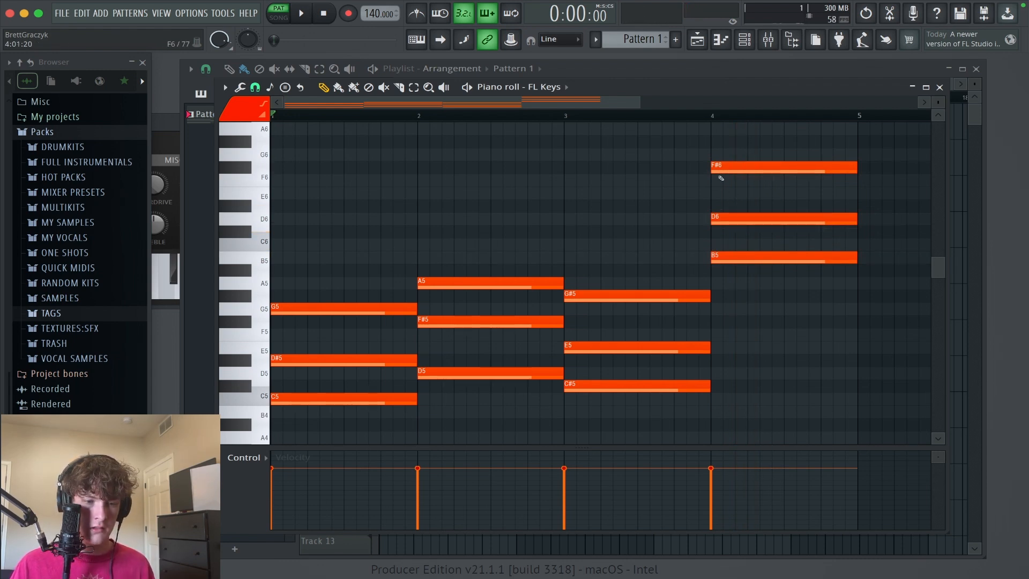
Invert the bar 4 chord by lowering its D6 and F#6 notes an octave to D5 and F#5, and play the progression.
{"action": "left_click_drag", "start_coordinate": [674, 156], "coordinate": [804, 239]}
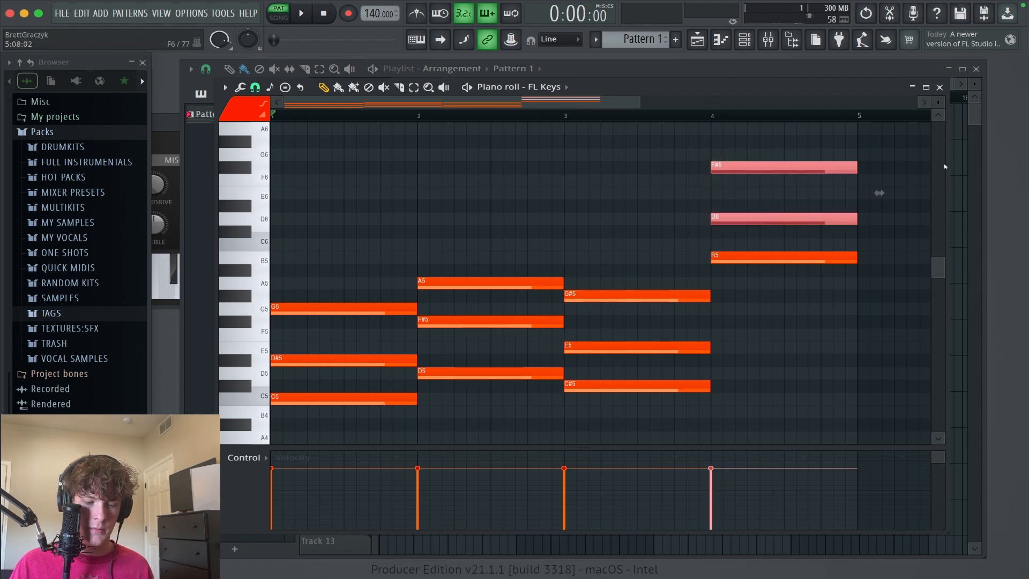
{"action": "left_click_drag", "start_coordinate": [938, 267], "coordinate": [944, 167]}
{"action": "scroll", "coordinate": [425, 275], "scroll_direction": "down", "scroll_amount": 8}
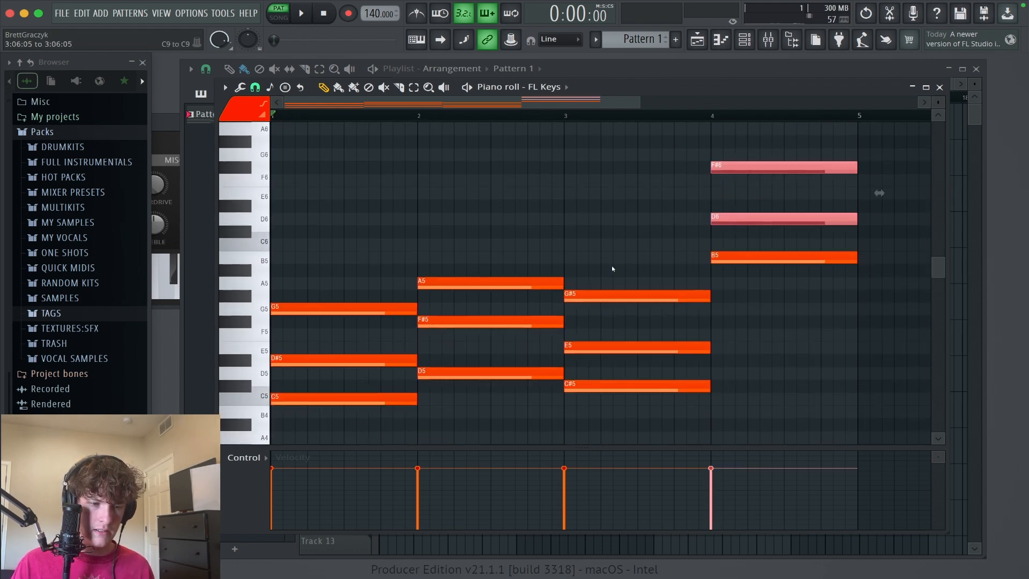
{"action": "left_click", "coordinate": [611, 265]}
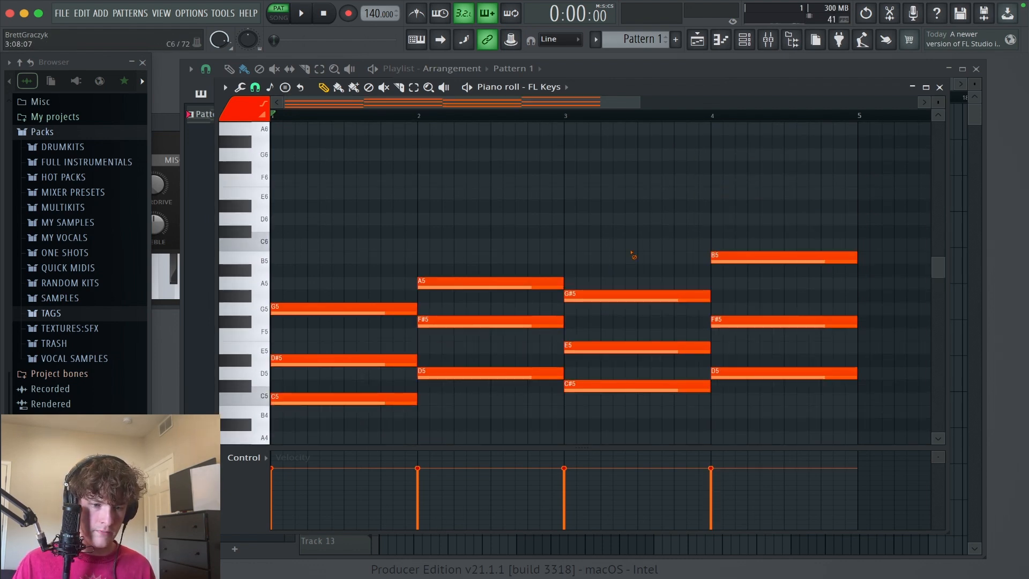
{"action": "scroll", "coordinate": [638, 230], "scroll_direction": "down", "scroll_amount": 3}
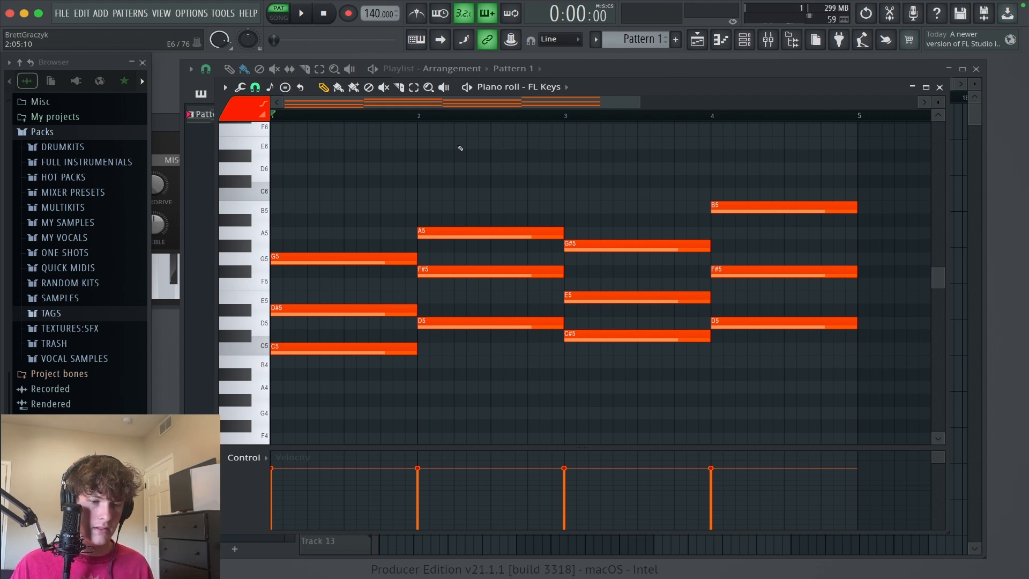
{"action": "key", "text": "space"}
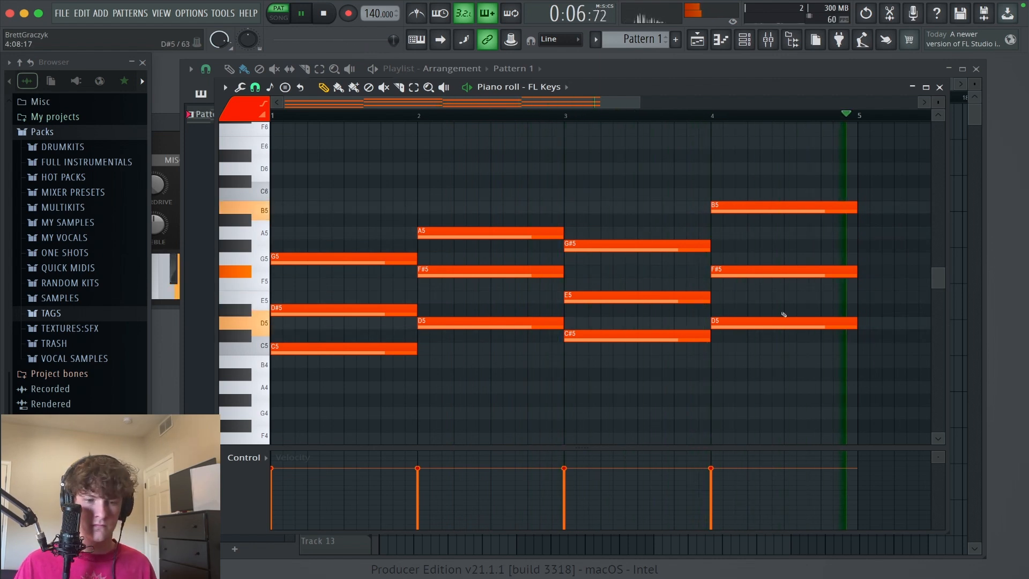
Stop playback and delete the chords in bars 2, 3 and 4, keeping only the C5–D#5–G5 chord in bar 1.
{"action": "key", "text": "space"}
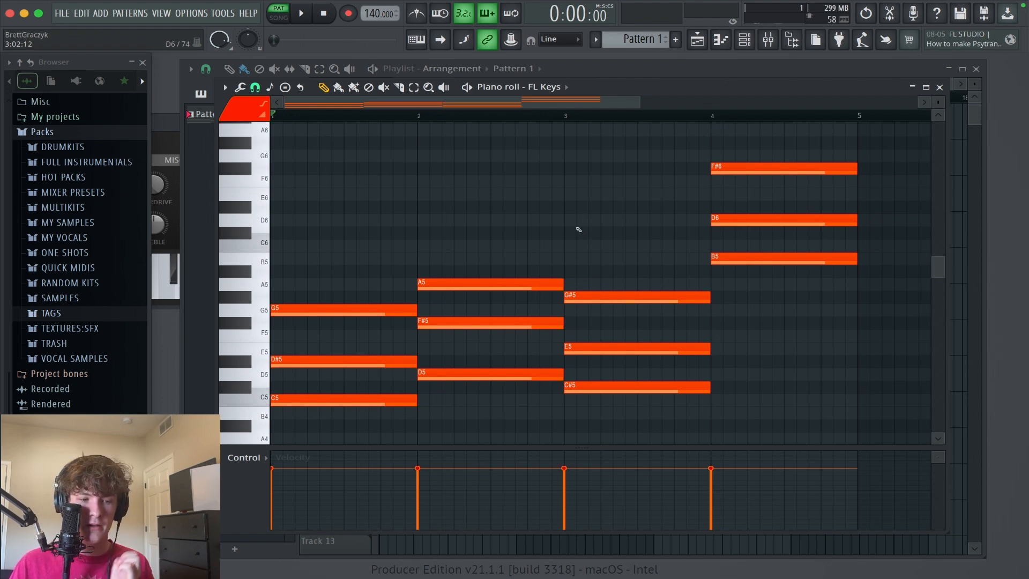
{"action": "right_click", "coordinate": [549, 284]}
{"action": "right_click", "coordinate": [554, 323]}
{"action": "right_click", "coordinate": [560, 373]}
{"action": "right_click", "coordinate": [576, 387]}
{"action": "right_click", "coordinate": [645, 348]}
{"action": "right_click", "coordinate": [675, 297]}
{"action": "right_click", "coordinate": [747, 169]}
{"action": "right_click", "coordinate": [767, 220]}
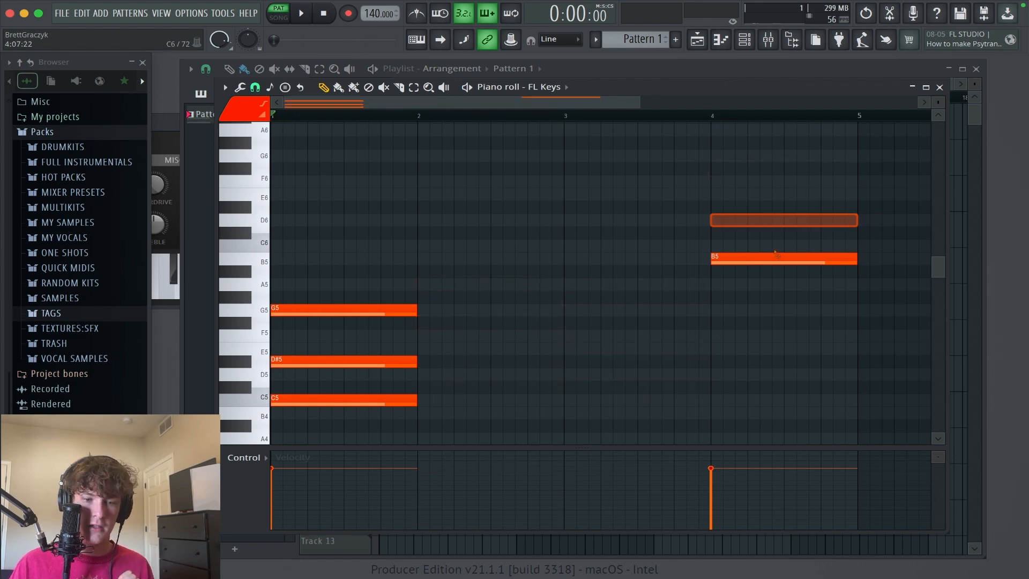
{"action": "right_click", "coordinate": [775, 257]}
{"action": "scroll", "coordinate": [500, 386], "scroll_direction": "down", "scroll_amount": 2}
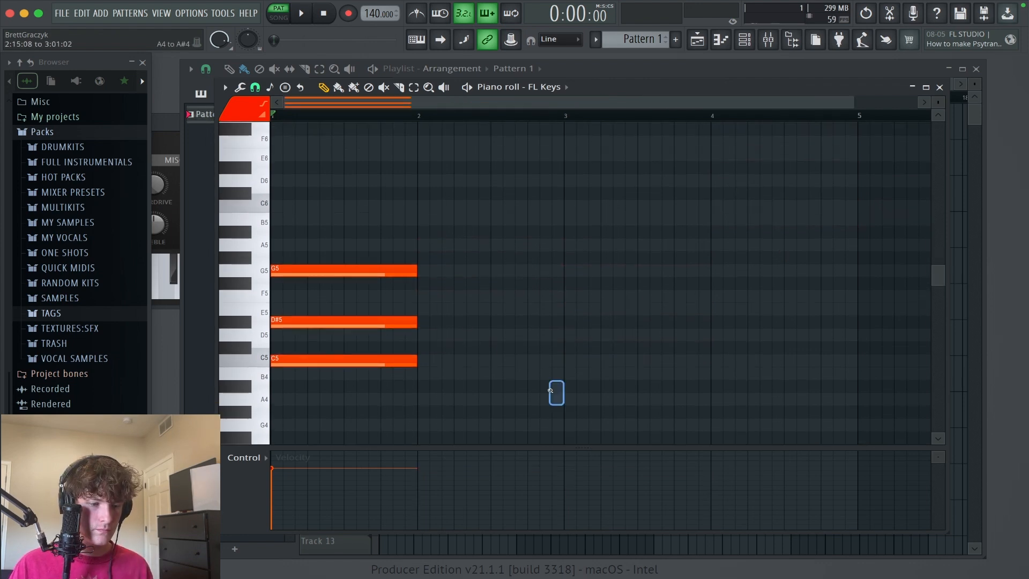
Audition the C minor chord (C5–D#5–G5) in bar 1.
{"action": "left_click_drag", "start_coordinate": [549, 390], "coordinate": [333, 149]}
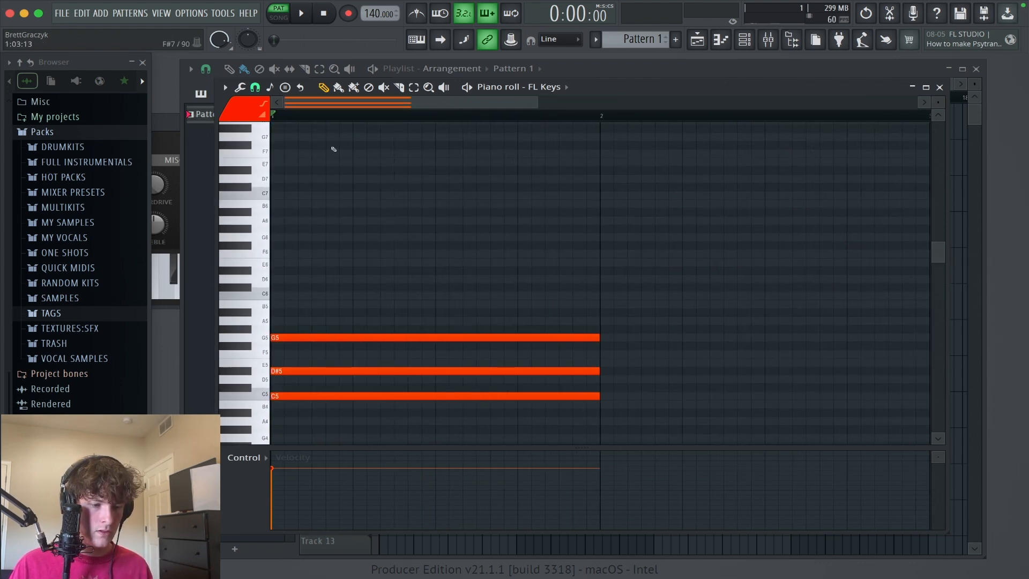
{"action": "right_click", "coordinate": [452, 255], "text": "alt"}
{"action": "left_click_drag", "start_coordinate": [453, 236], "coordinate": [453, 190]}
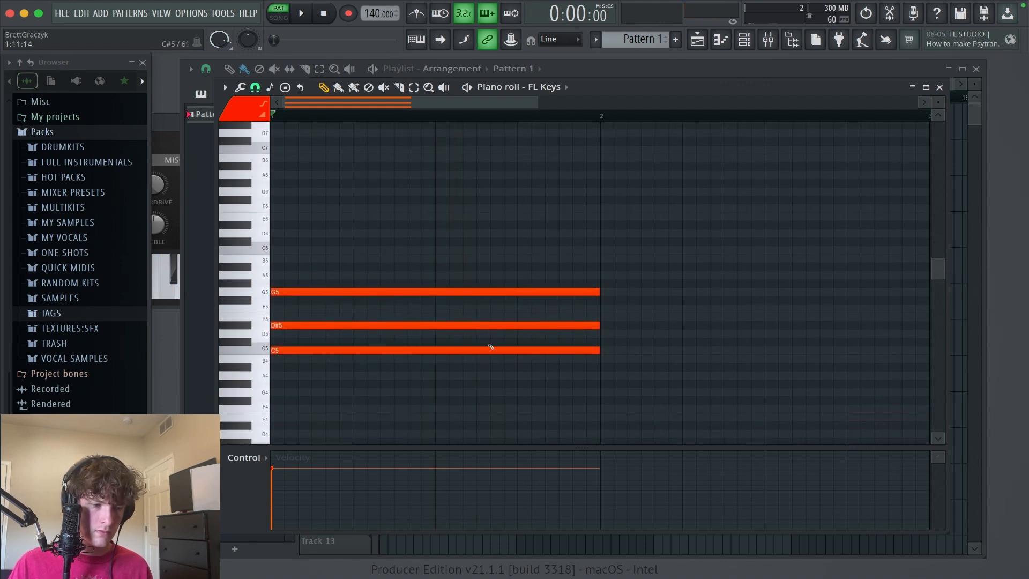
{"action": "left_click_drag", "start_coordinate": [489, 375], "coordinate": [475, 240]}
{"action": "left_click", "coordinate": [475, 241], "text": "super"}
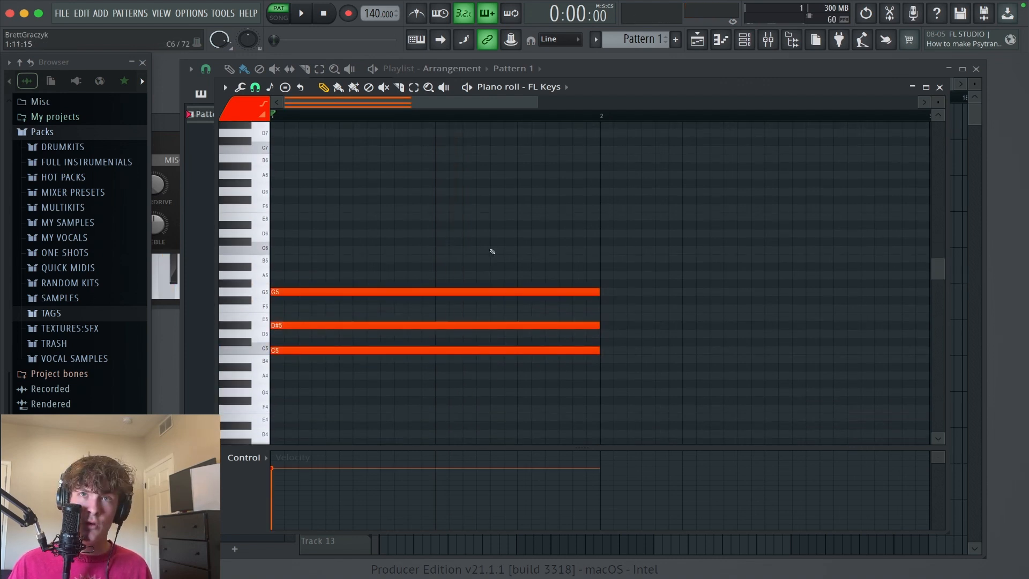
Lower the bar 1 chord's middle note a semitone to D5 and audition the resulting C5–D5–G5 chord.
{"action": "left_click", "coordinate": [468, 325]}
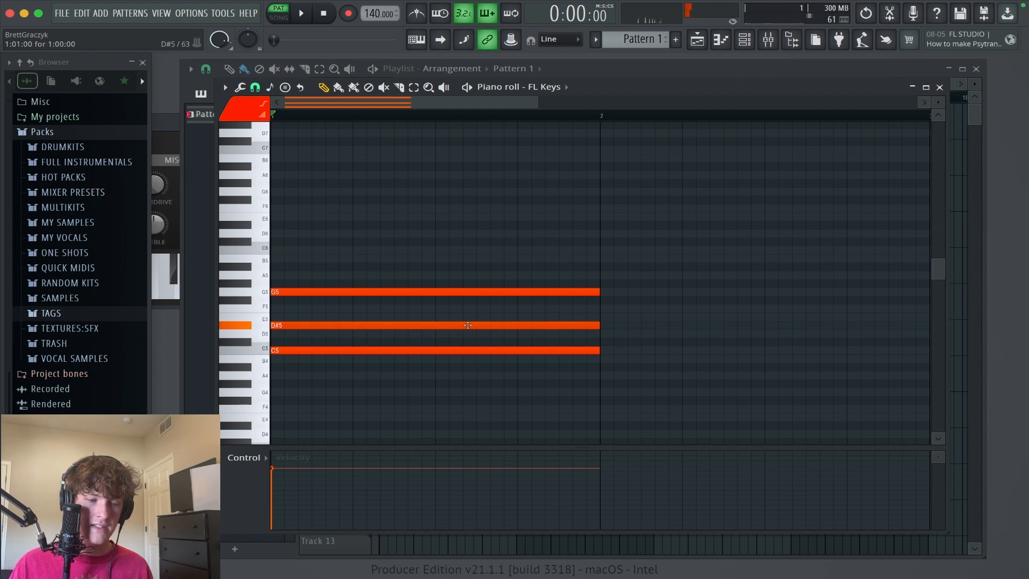
{"action": "left_click_drag", "start_coordinate": [468, 325], "coordinate": [466, 333]}
{"action": "right_click", "coordinate": [464, 257], "text": "alt"}
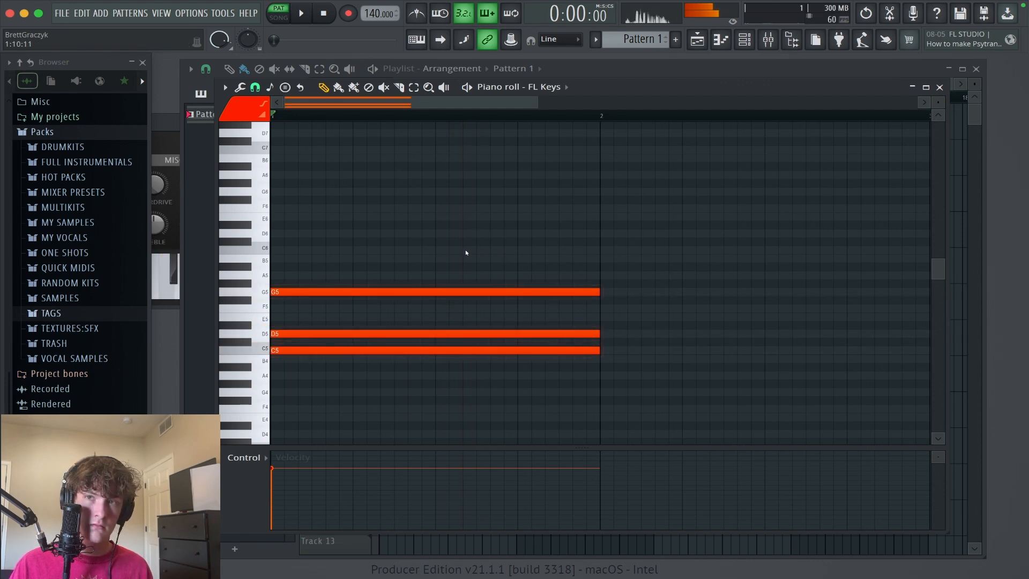
{"action": "right_click", "coordinate": [465, 252], "text": "alt"}
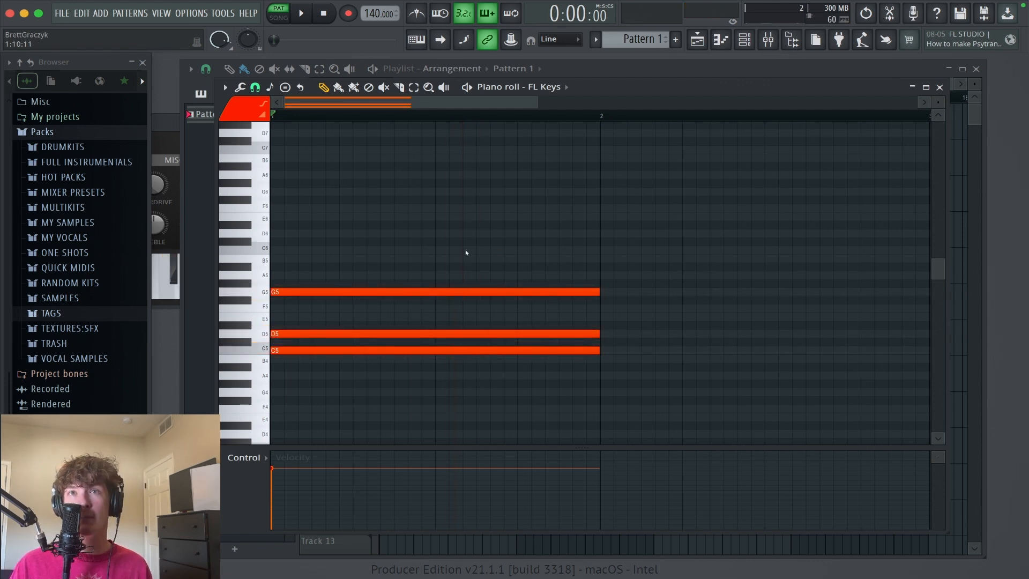
{"action": "right_click", "coordinate": [464, 253], "text": "alt"}
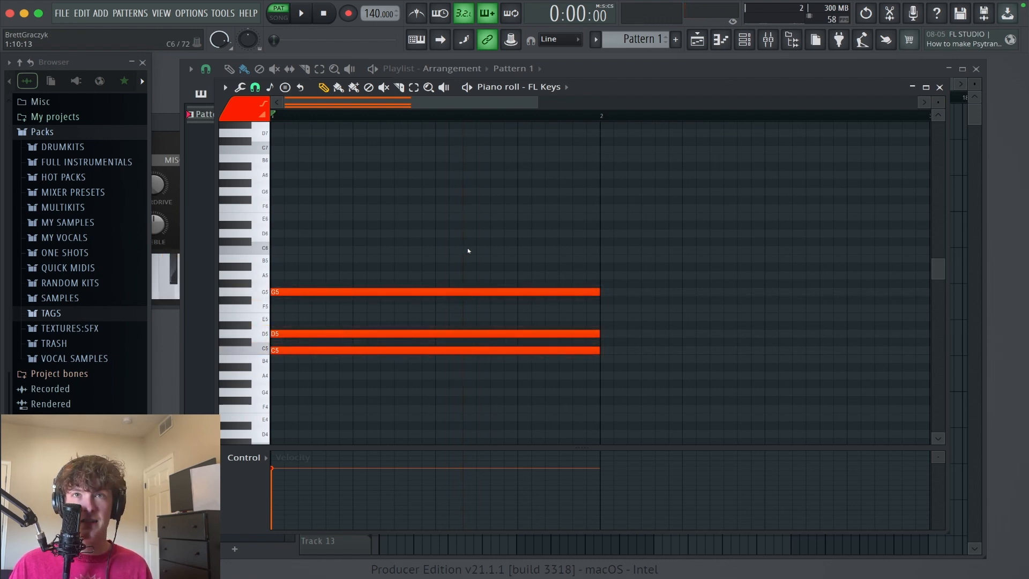
Place C5–D#5–G5 in bar 1 beside C5–D5–G5 in bar 2 and compare the two chords by playing them.
{"action": "left_click_drag", "start_coordinate": [455, 378], "coordinate": [435, 265]}
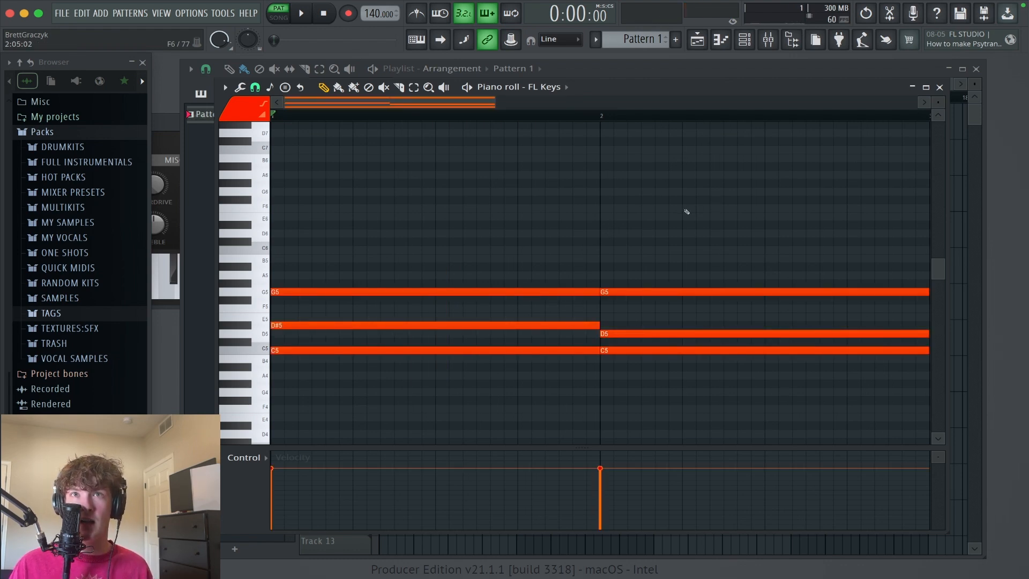
{"action": "right_click", "coordinate": [481, 226], "text": "alt"}
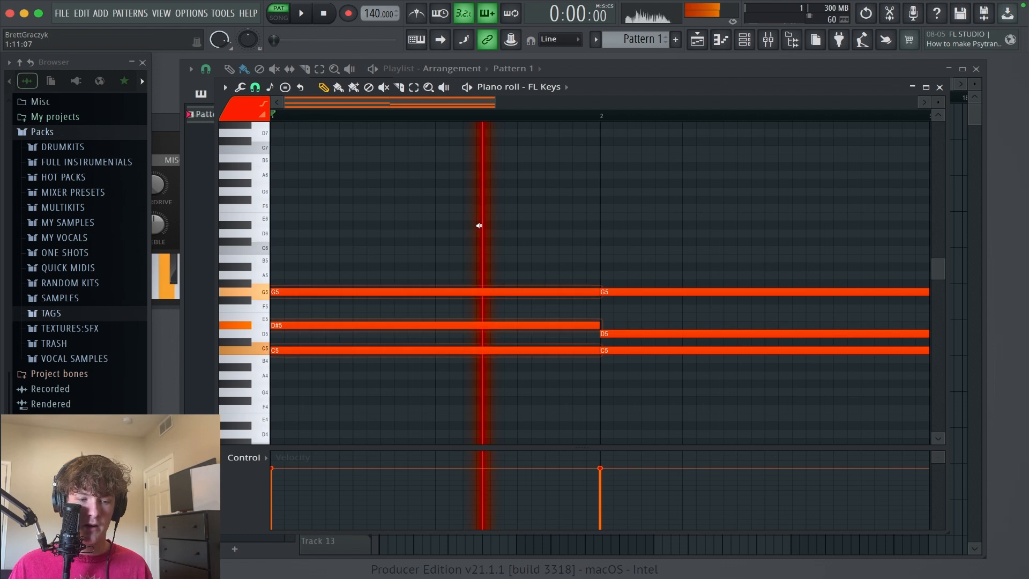
{"action": "right_click", "coordinate": [710, 219], "text": "alt"}
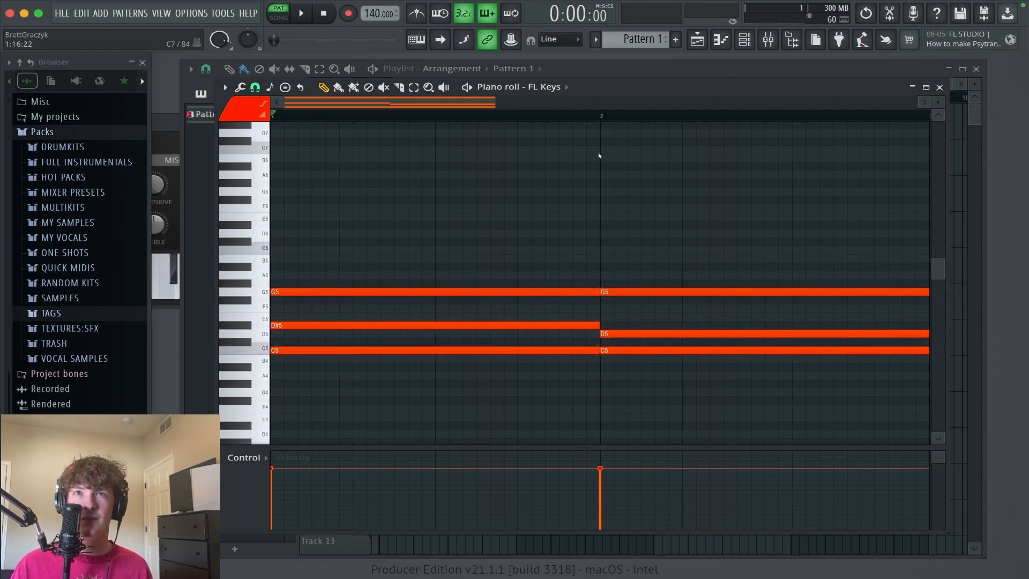
{"action": "key", "text": "space"}
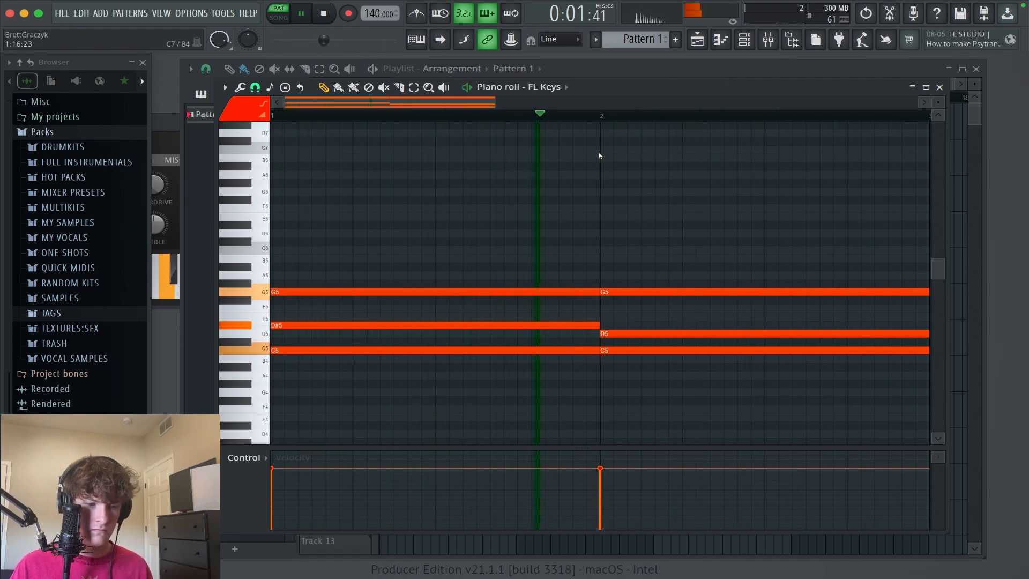
{"action": "key", "text": "space"}
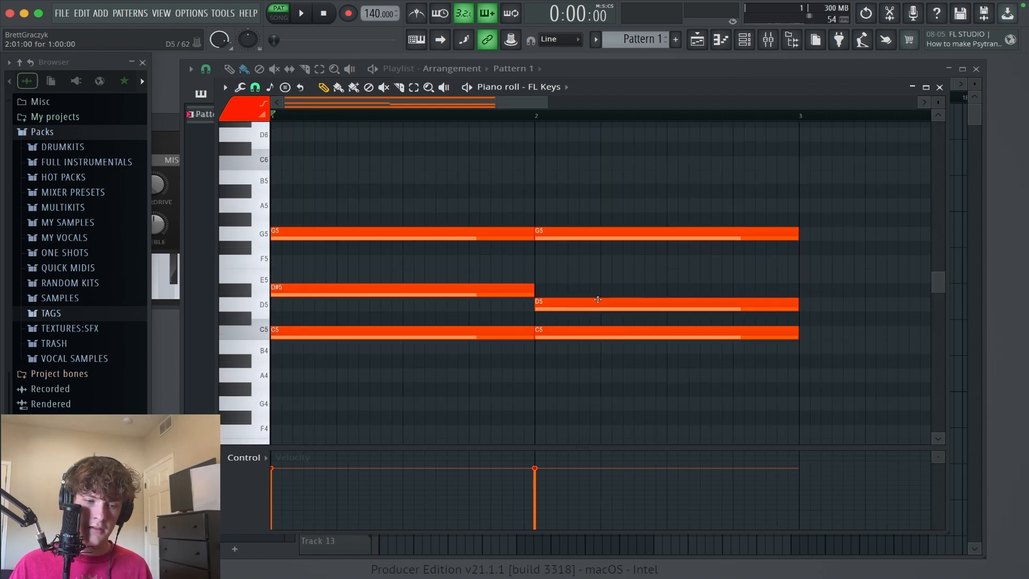
Copy the C5–D#5–G5 chord from bar 1 to the start of bar 3.
{"action": "left_click_drag", "start_coordinate": [446, 353], "coordinate": [419, 198]}
{"action": "left_click_drag", "start_coordinate": [555, 283], "coordinate": [709, 282]}
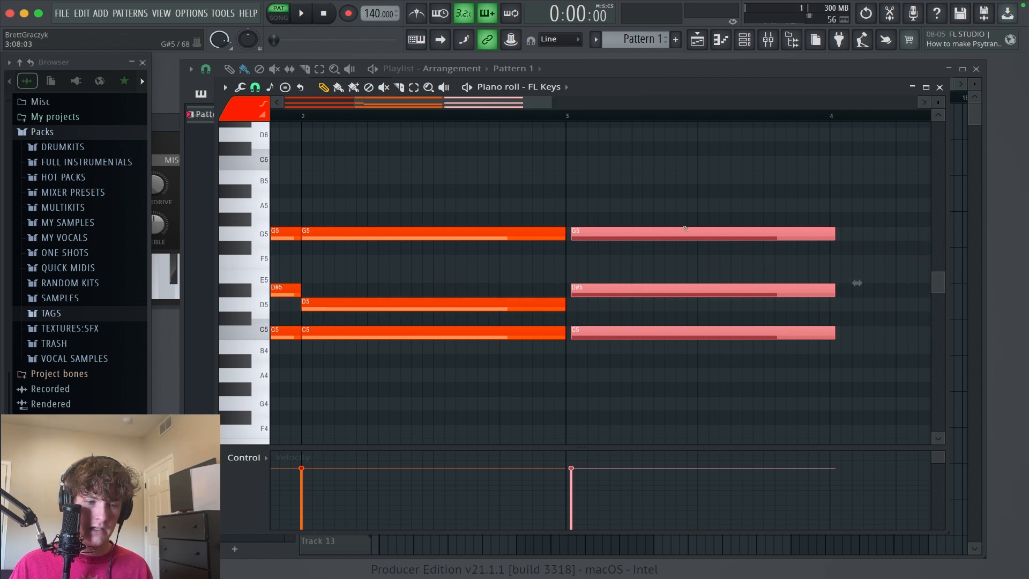
{"action": "left_click_drag", "start_coordinate": [682, 228], "coordinate": [676, 229]}
{"action": "left_click", "coordinate": [613, 268], "text": "super"}
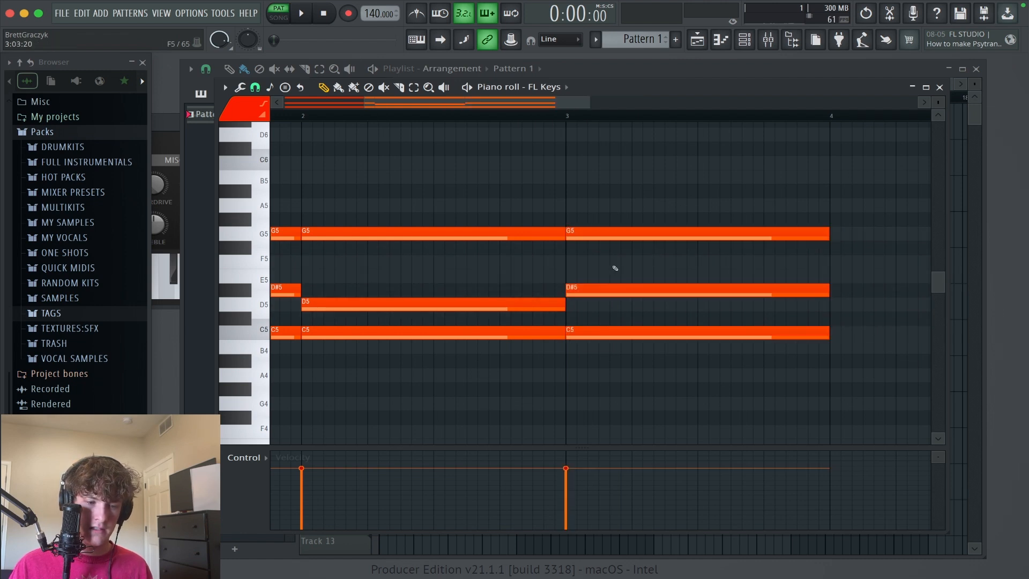
Raise the bar 3 chord's middle note two semitones to F5 and audition the C5–F5–G5 chord.
{"action": "scroll", "coordinate": [510, 246], "scroll_direction": "left", "scroll_amount": 3}
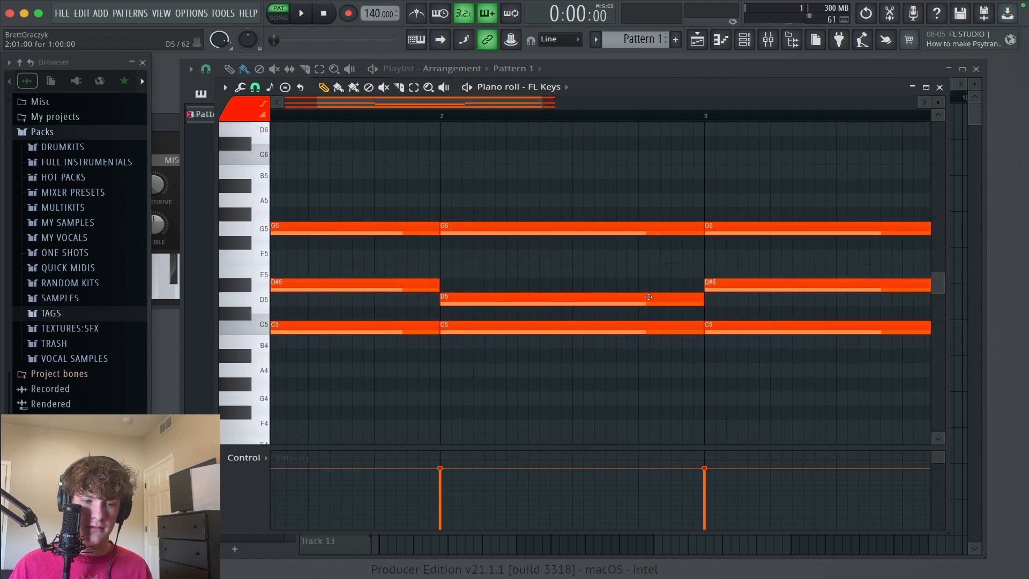
{"action": "left_click_drag", "start_coordinate": [749, 270], "coordinate": [775, 309]}
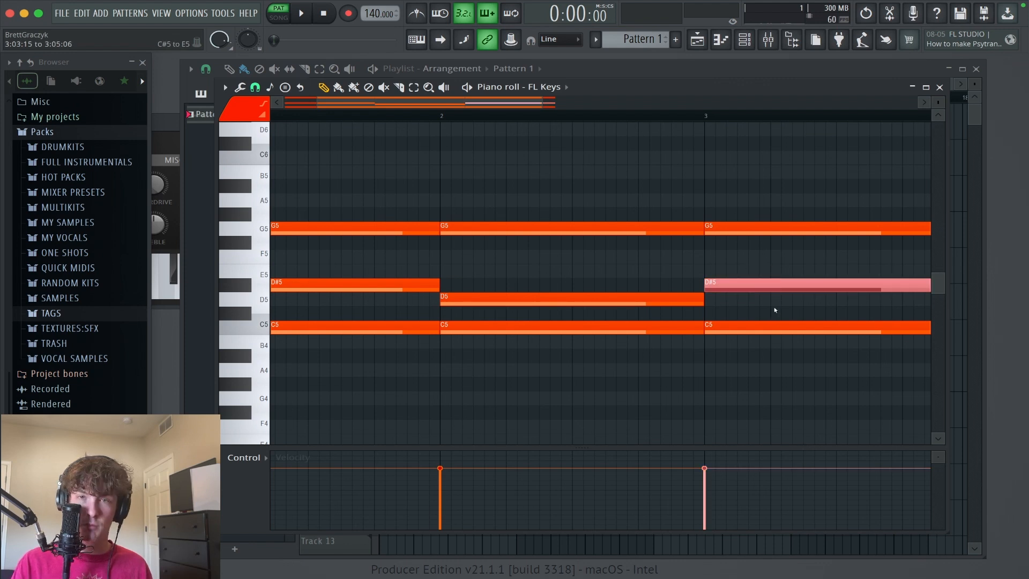
{"action": "key", "text": "shift+Up"}
{"action": "key", "text": "shift+Up"}
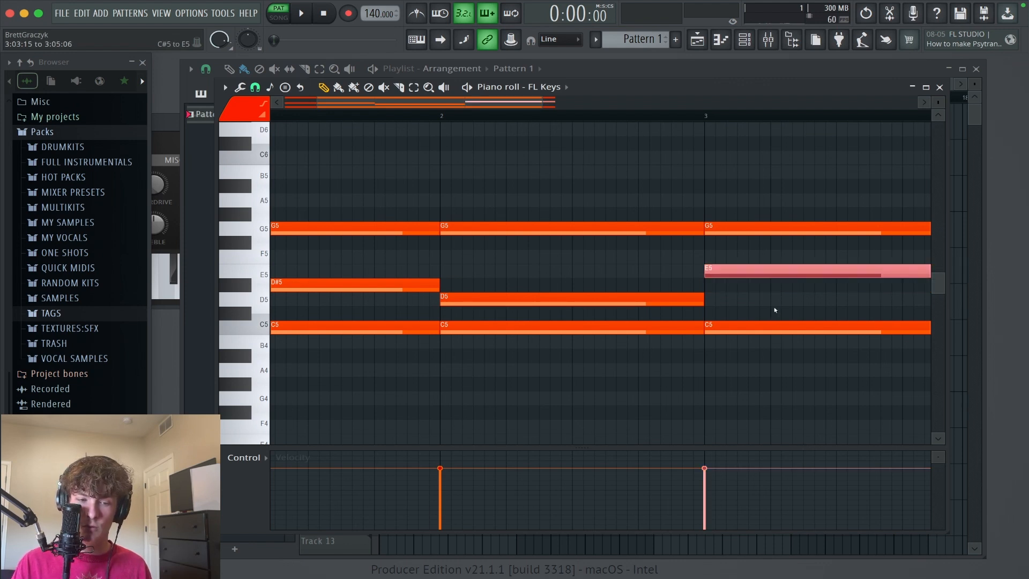
{"action": "right_click", "coordinate": [768, 174], "text": "alt"}
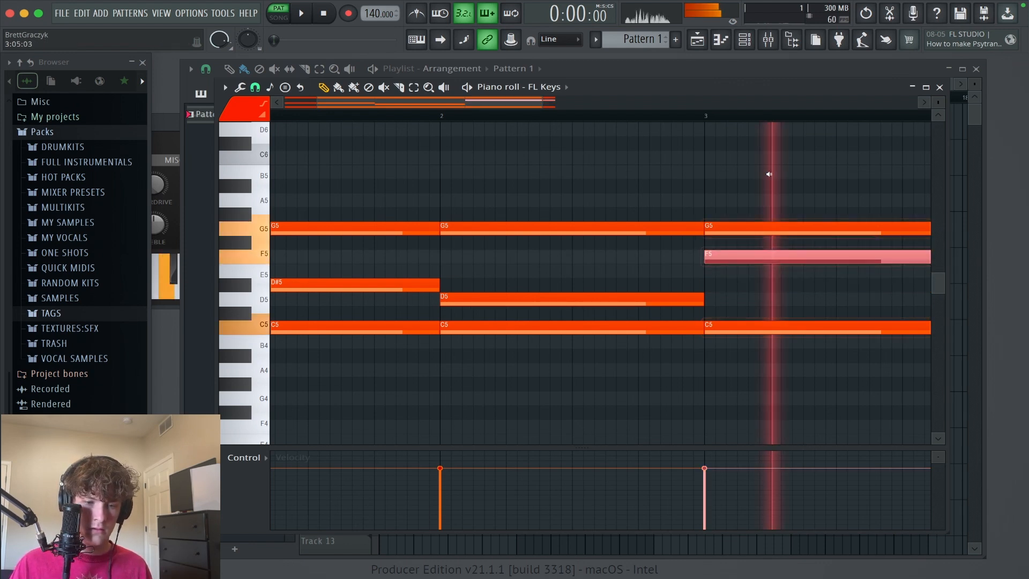
{"action": "right_click", "coordinate": [768, 174], "text": "alt"}
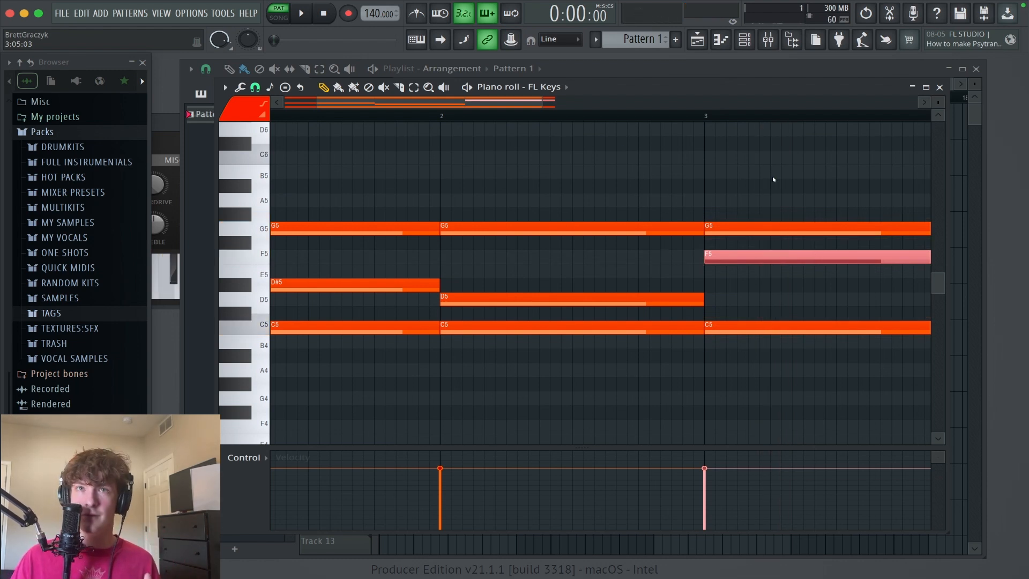
Compare the chords in bars 1, 2 and 3 by auditioning them one after another.
{"action": "right_click", "coordinate": [613, 193], "text": "alt"}
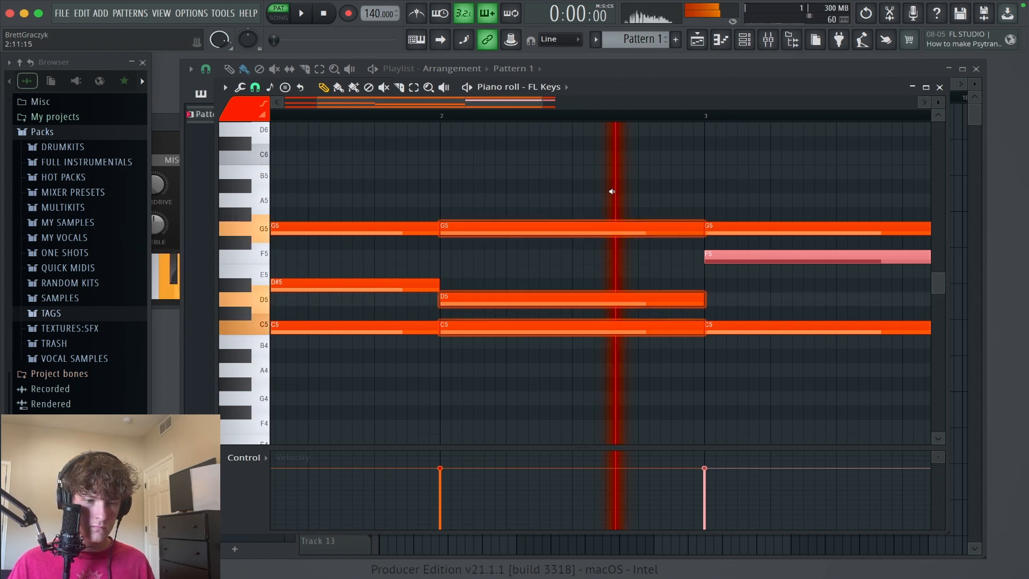
{"action": "right_click", "coordinate": [766, 197], "text": "alt"}
{"action": "right_click", "coordinate": [331, 161], "text": "alt"}
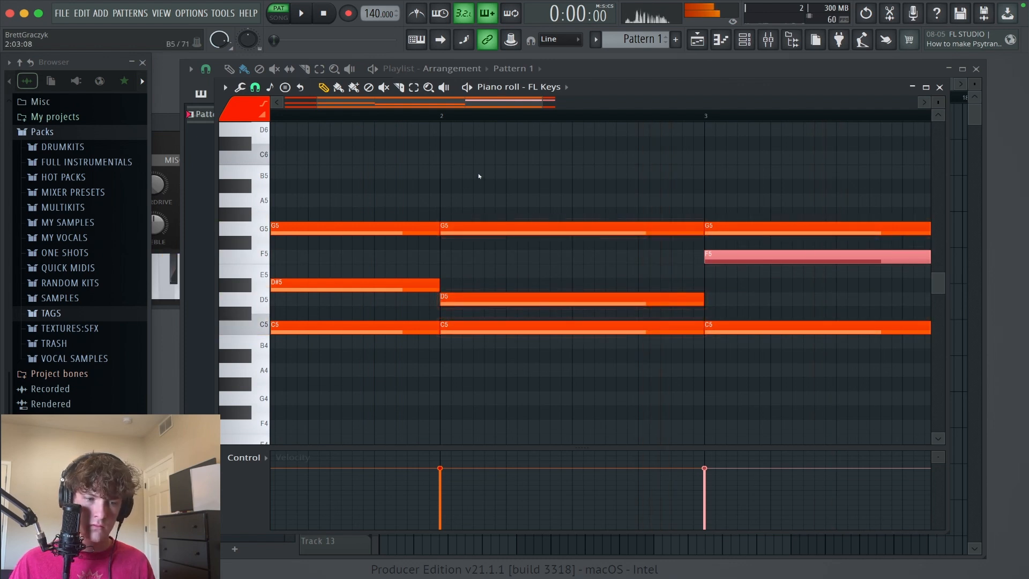
{"action": "key", "text": "space"}
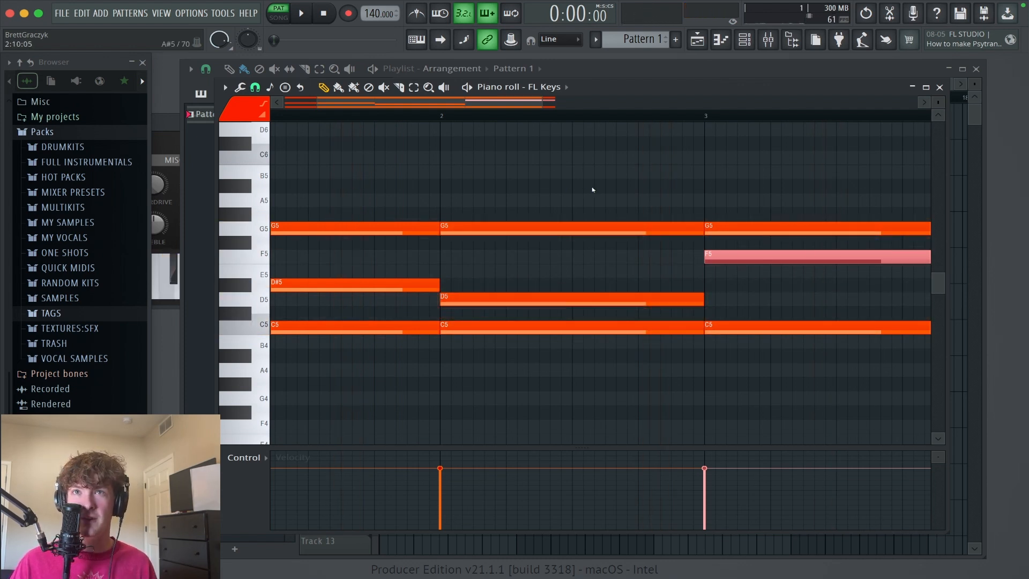
{"action": "left_click_drag", "start_coordinate": [761, 198], "coordinate": [766, 193]}
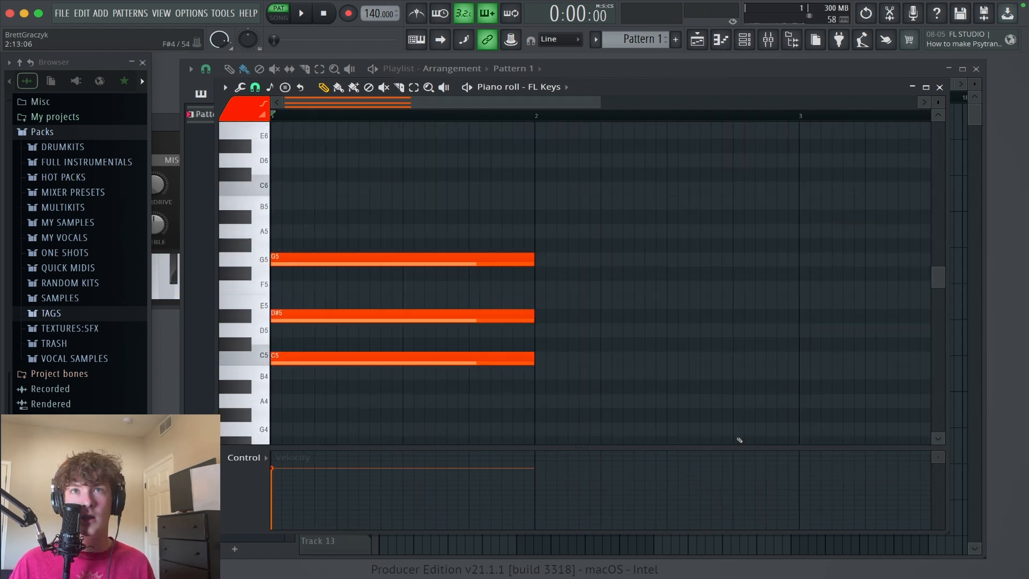
Shorten the first chord to 14 steps, build an equally long G5–A#5–D6 chord directly after it, and audition it.
{"action": "left_click_drag", "start_coordinate": [653, 392], "coordinate": [653, 388]}
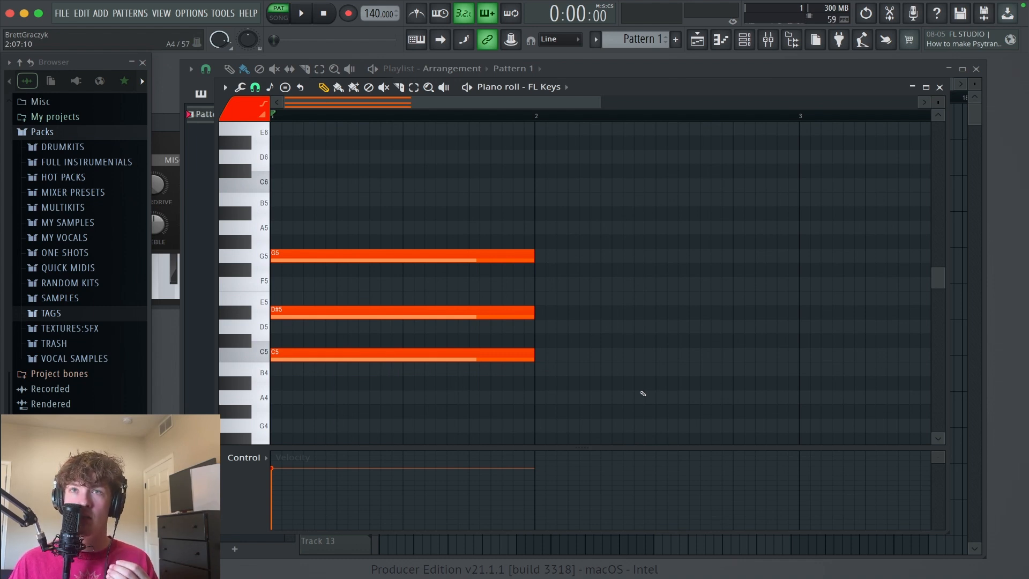
{"action": "left_click", "coordinate": [503, 241]}
{"action": "right_click", "coordinate": [503, 240]}
{"action": "right_click", "coordinate": [448, 219], "text": "alt"}
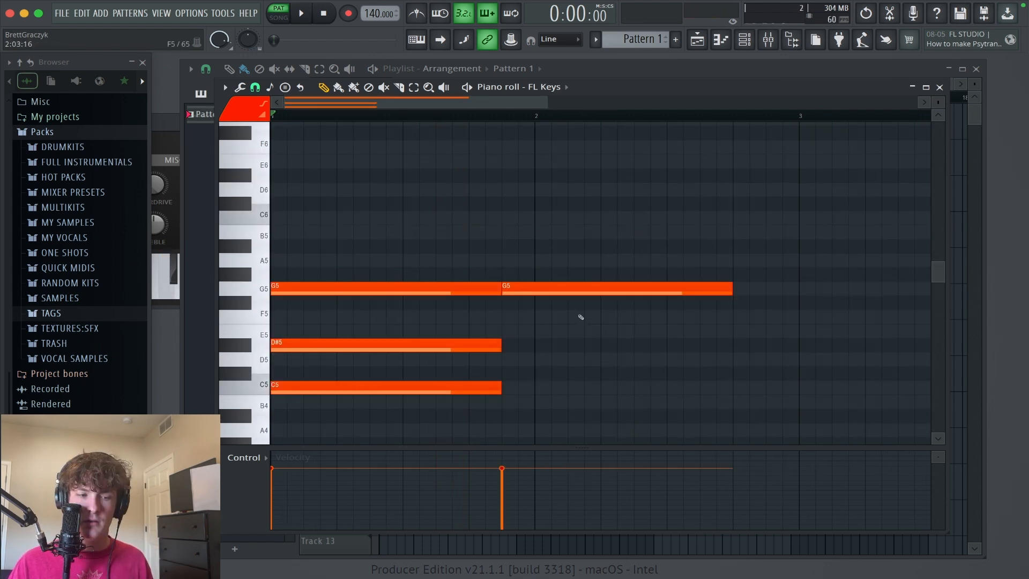
{"action": "left_click", "coordinate": [505, 246]}
{"action": "left_click", "coordinate": [506, 189]}
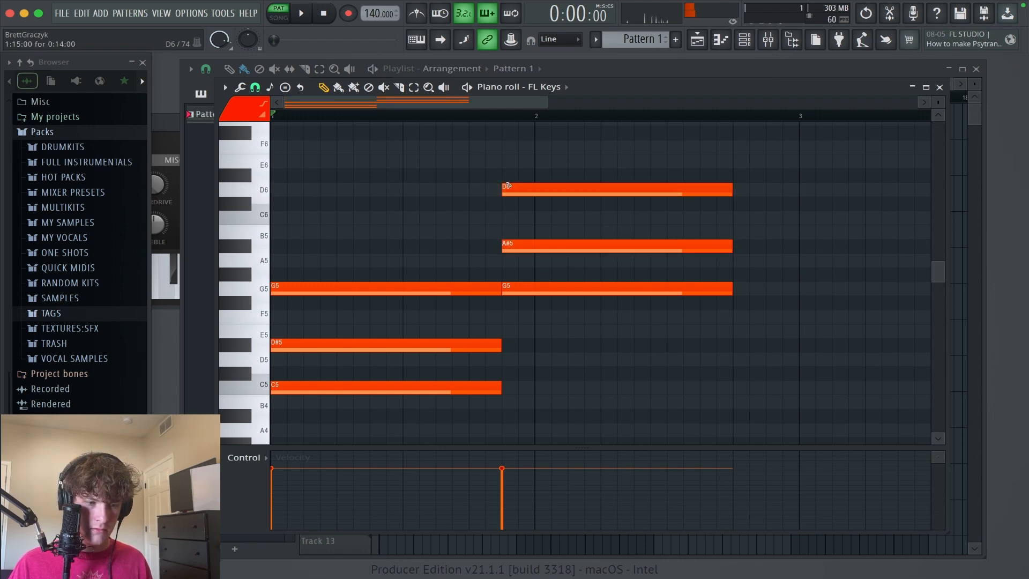
{"action": "right_click", "coordinate": [530, 168], "text": "alt"}
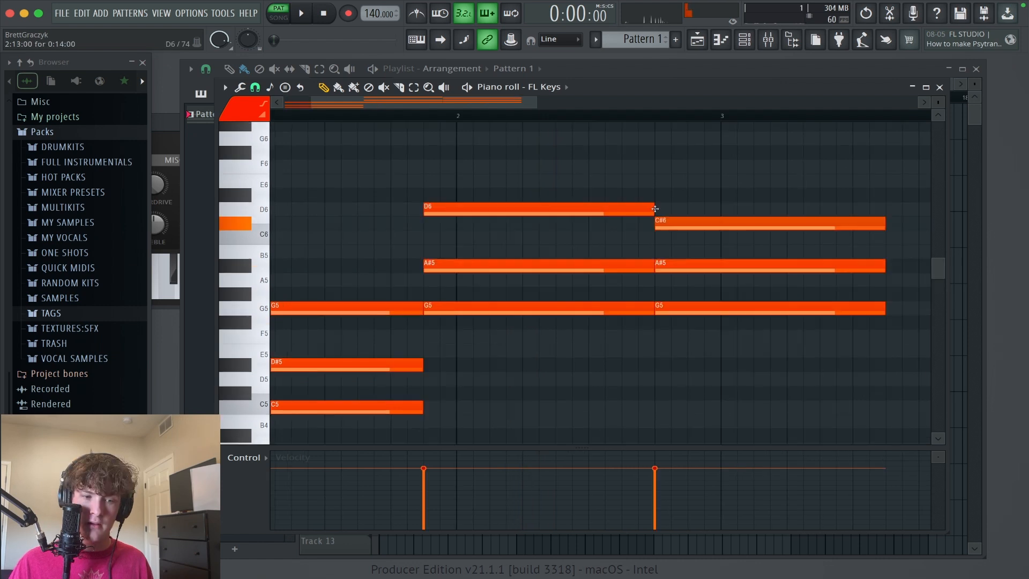
Set the third chord's top note to D6 and its middle note to A5, forming G5–A5–D6, and audition it.
{"action": "left_click", "coordinate": [660, 208]}
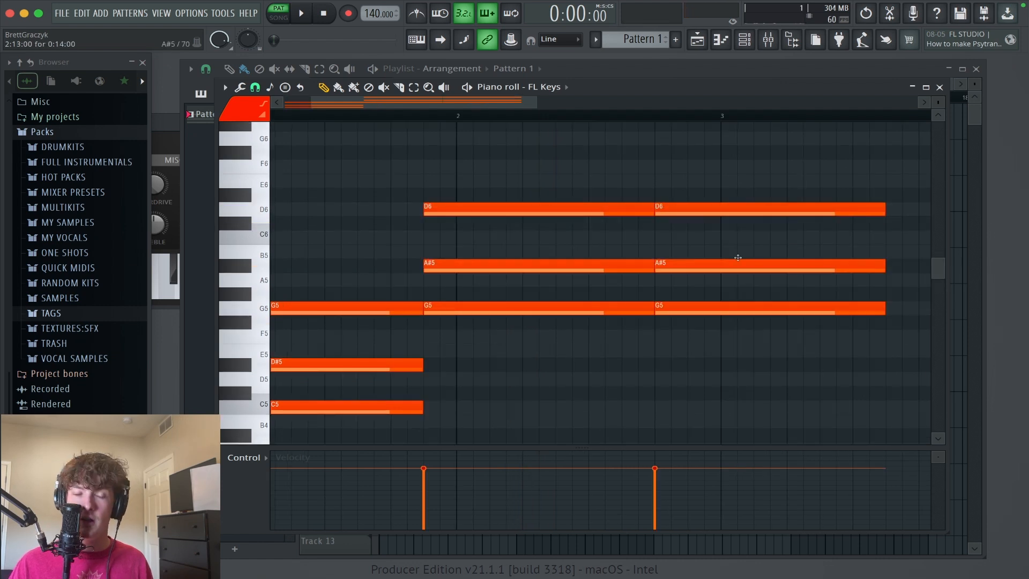
{"action": "left_click_drag", "start_coordinate": [740, 261], "coordinate": [740, 279]}
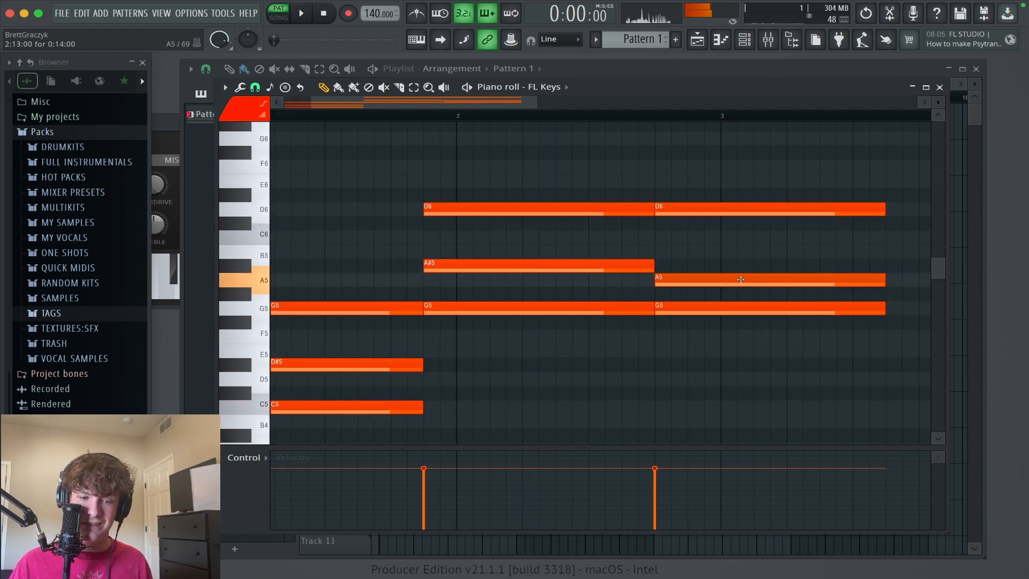
{"action": "right_click", "coordinate": [740, 146], "text": "alt"}
Compare the C minor, G minor and G5–A5–D6 chords by auditioning them in turn.
{"action": "right_click", "coordinate": [523, 154], "text": "alt"}
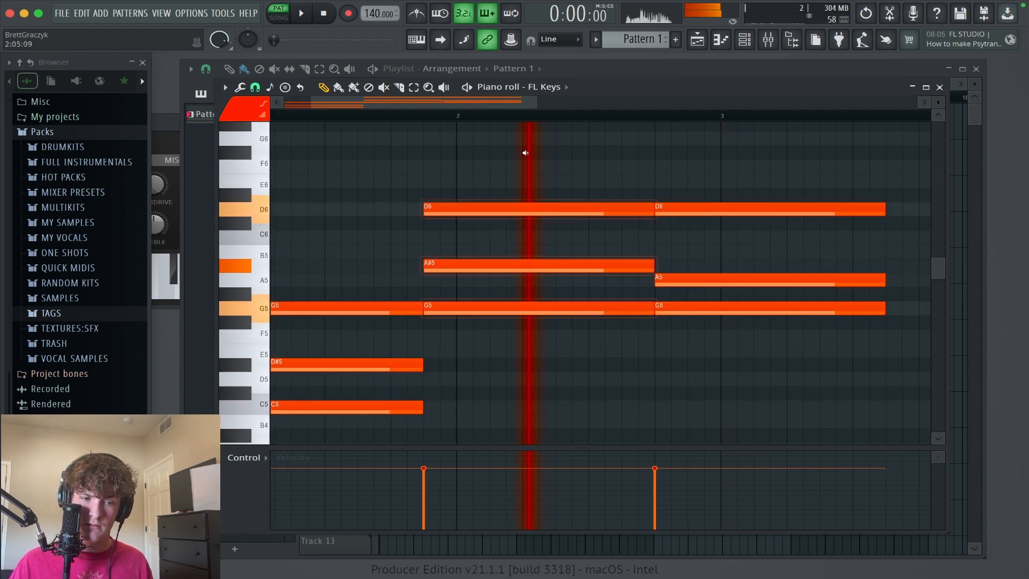
{"action": "right_click", "coordinate": [687, 162], "text": "alt"}
{"action": "right_click", "coordinate": [395, 170], "text": "alt"}
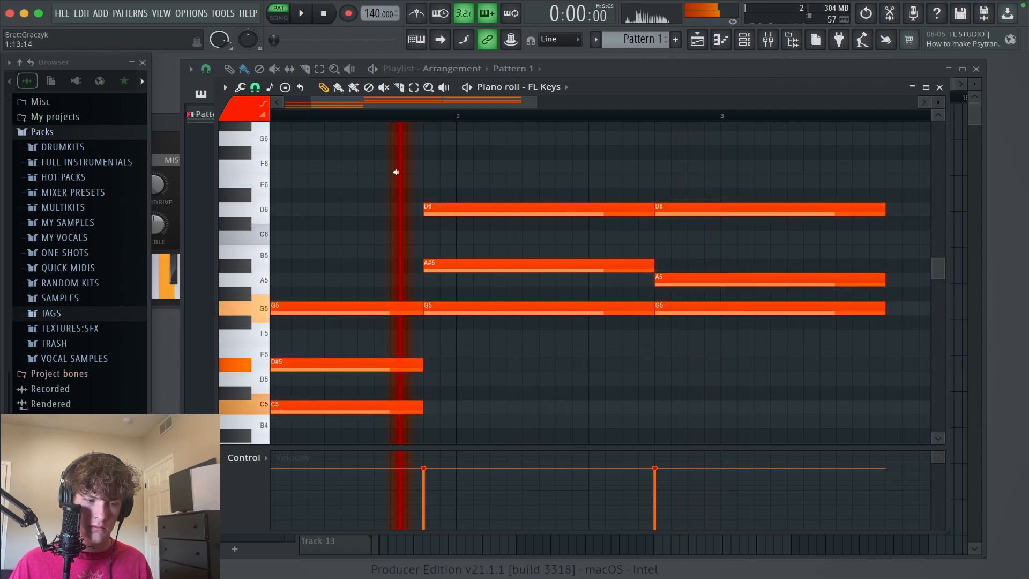
{"action": "right_click", "coordinate": [450, 170], "text": "alt"}
{"action": "right_click", "coordinate": [702, 169], "text": "alt"}
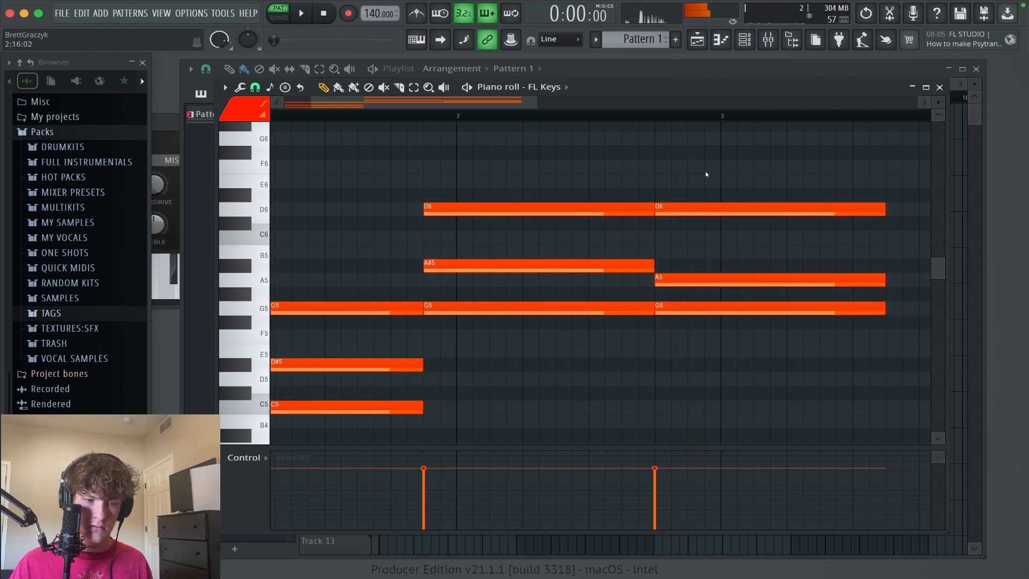
Audition the second and third chords one after the other.
{"action": "right_click", "coordinate": [537, 186], "text": "alt"}
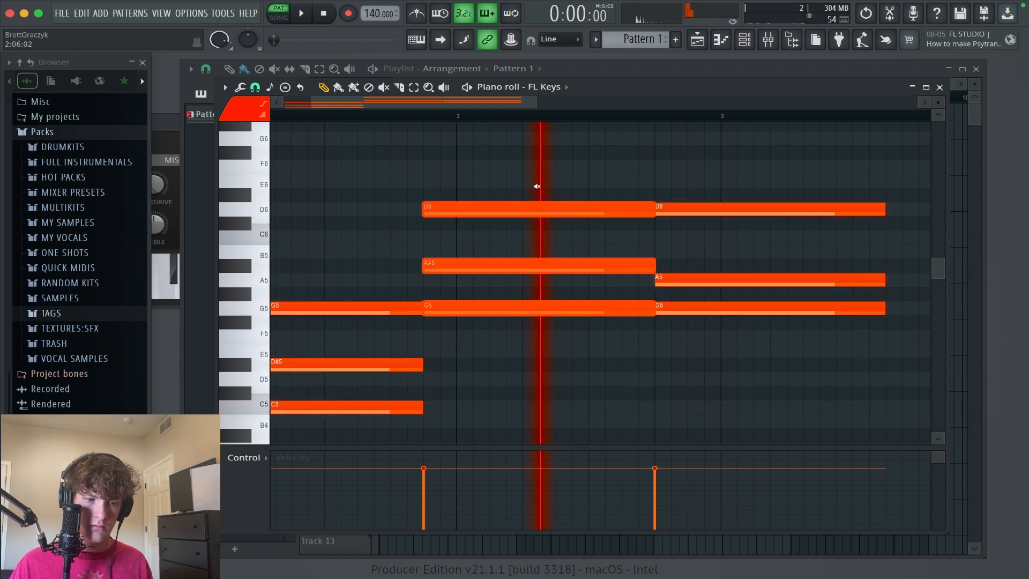
{"action": "right_click", "coordinate": [802, 177], "text": "alt"}
{"action": "scroll", "coordinate": [659, 157], "scroll_direction": "right", "scroll_amount": 5}
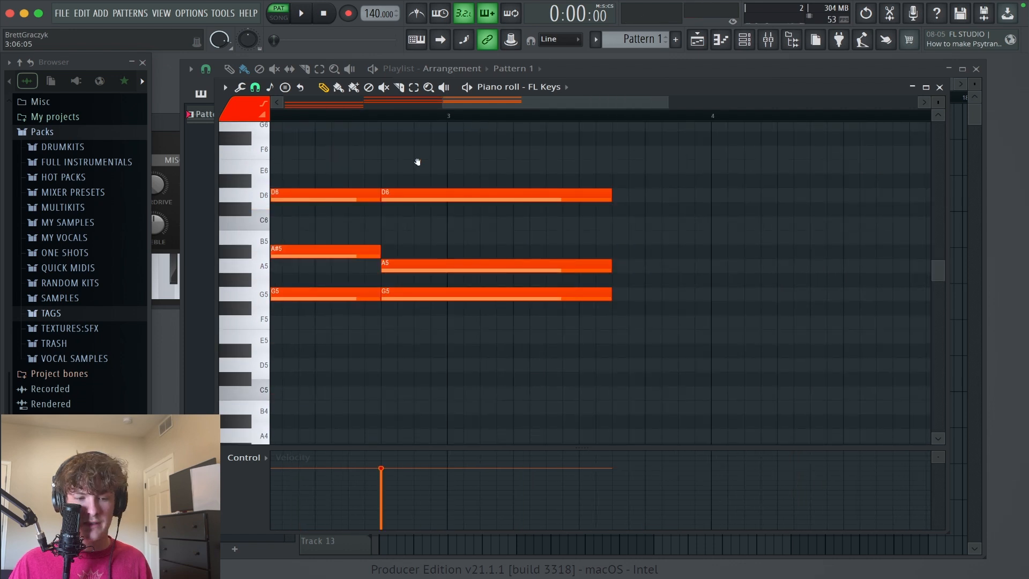
Lengthen the second chord's D6, A#5 and G5 notes until they meet the start of the third chord.
{"action": "scroll", "coordinate": [418, 162], "scroll_direction": "right", "scroll_amount": 2}
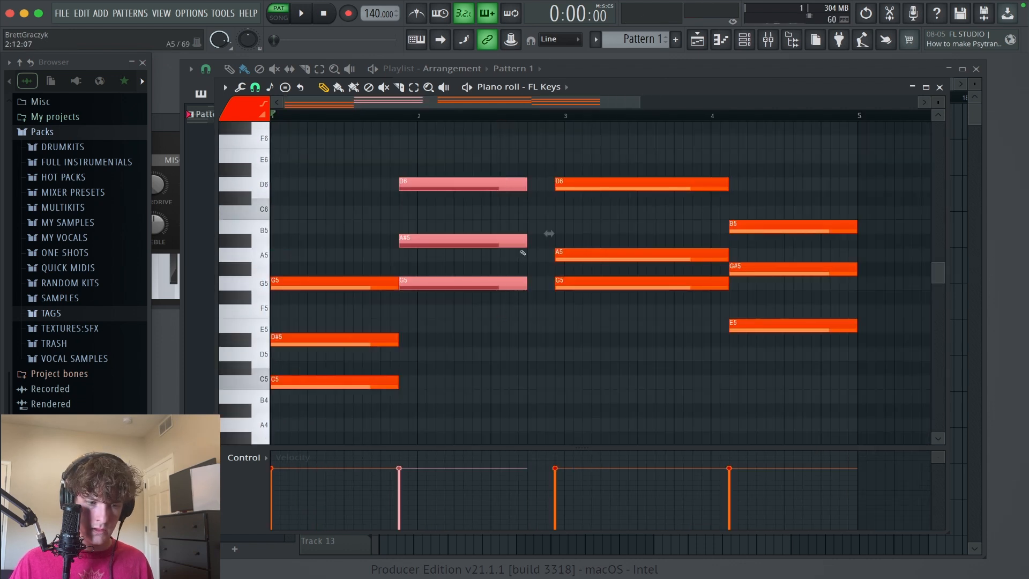
{"action": "left_click_drag", "start_coordinate": [526, 242], "coordinate": [550, 244]}
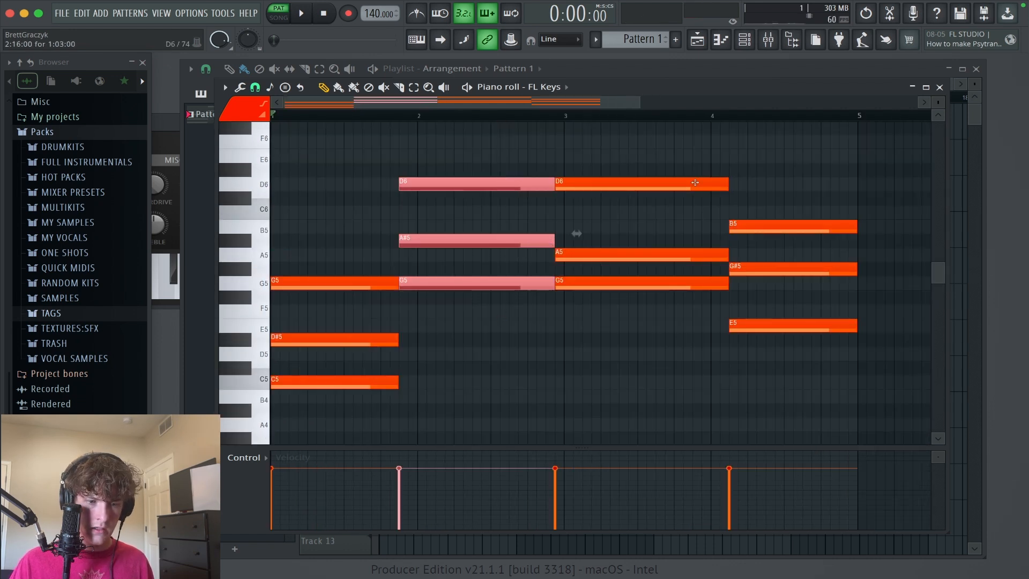
{"action": "left_click", "coordinate": [694, 212]}
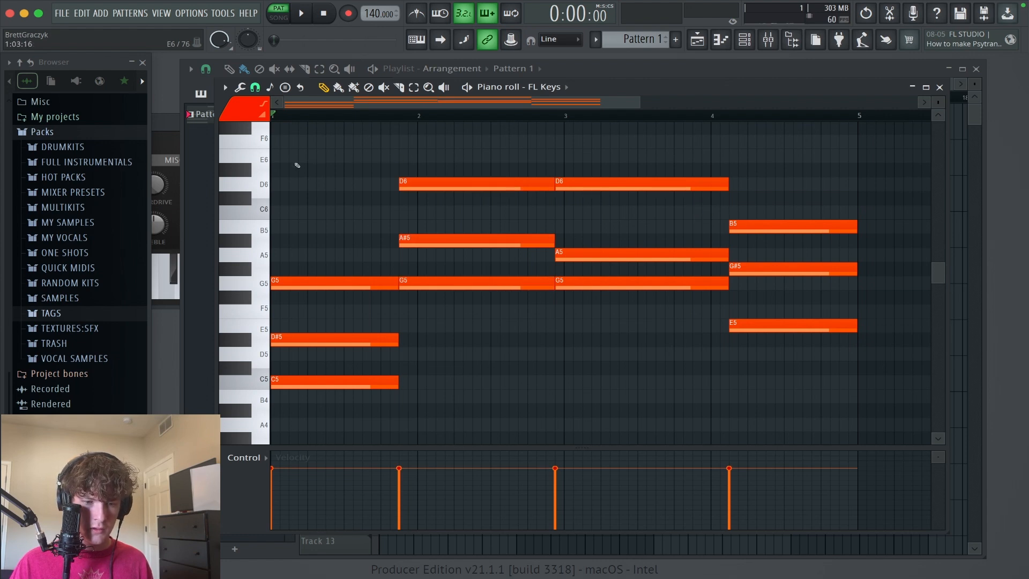
Invert the last three chords by lowering their D6, A#5, A5 and B5 notes an octave, playing the progression before and after for comparison.
{"action": "left_click_drag", "start_coordinate": [297, 165], "coordinate": [767, 253]}
{"action": "key", "text": "ctrl+Down"}
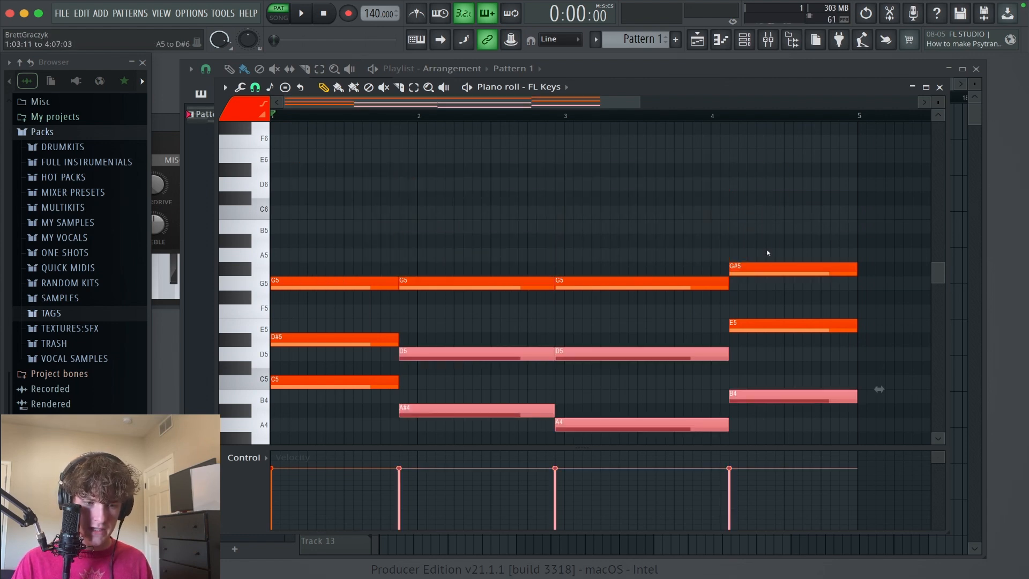
{"action": "scroll", "coordinate": [763, 244], "scroll_direction": "down", "scroll_amount": 2}
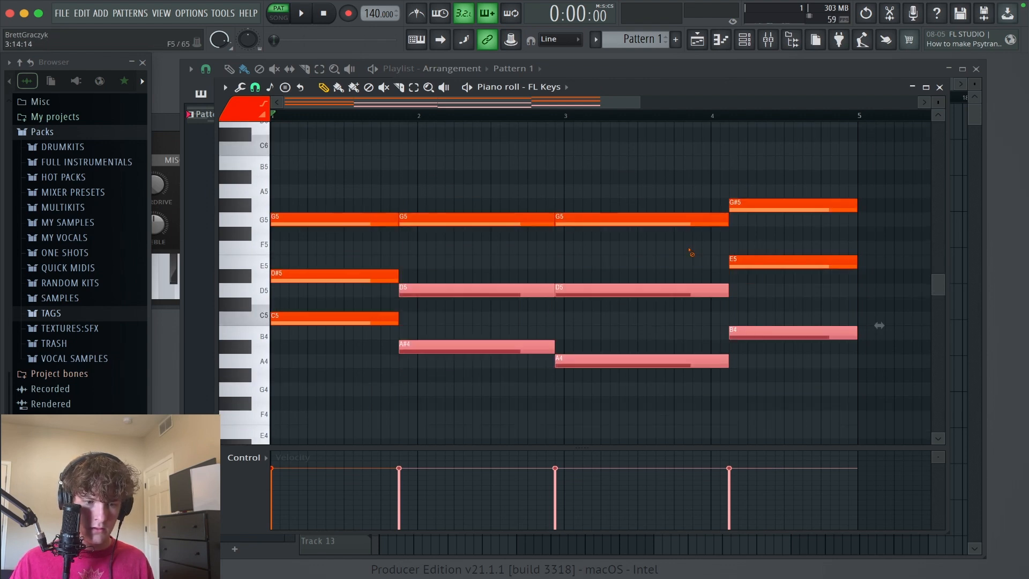
{"action": "key", "text": "ctrl+z"}
{"action": "key", "text": "space"}
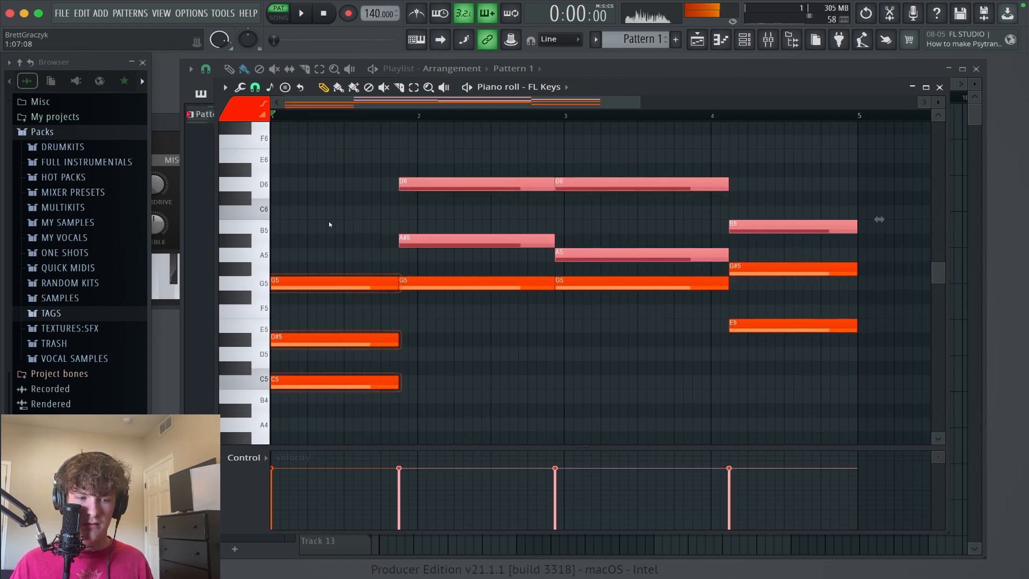
{"action": "key", "text": "space"}
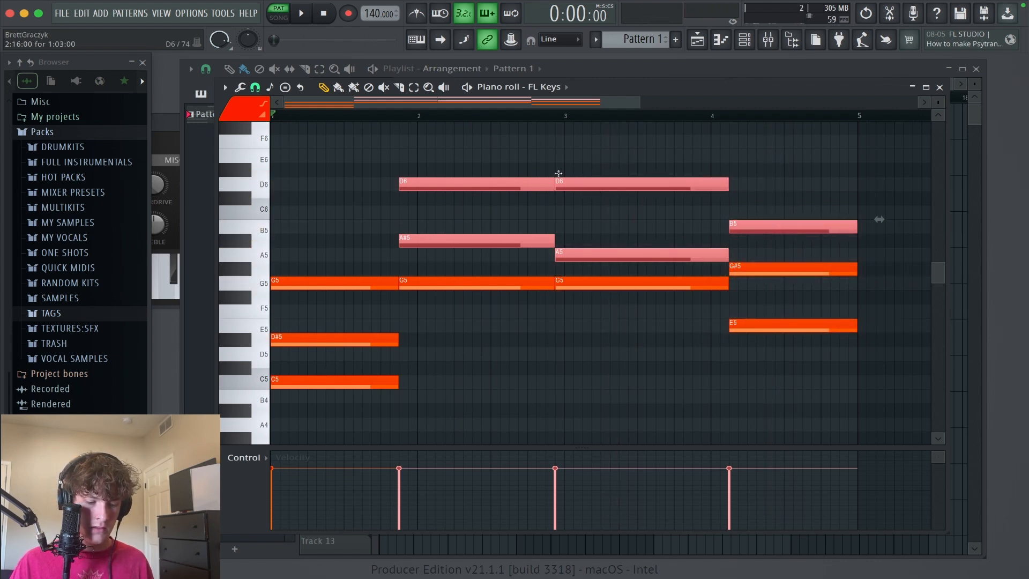
{"action": "key", "text": "super+Down"}
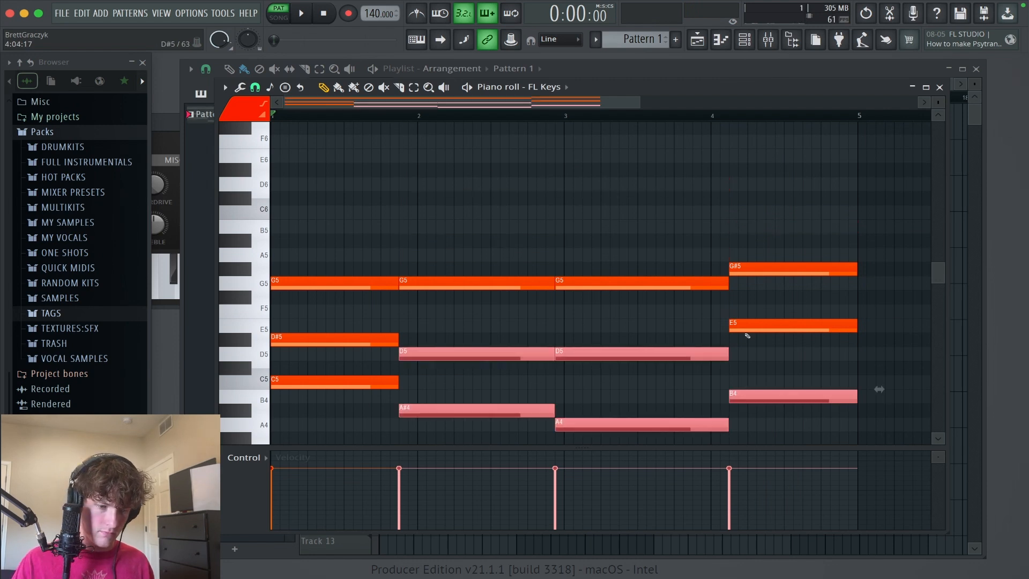
{"action": "left_click", "coordinate": [742, 336]}
{"action": "scroll", "coordinate": [643, 268], "scroll_direction": "down", "scroll_amount": 3}
{"action": "key", "text": "space"}
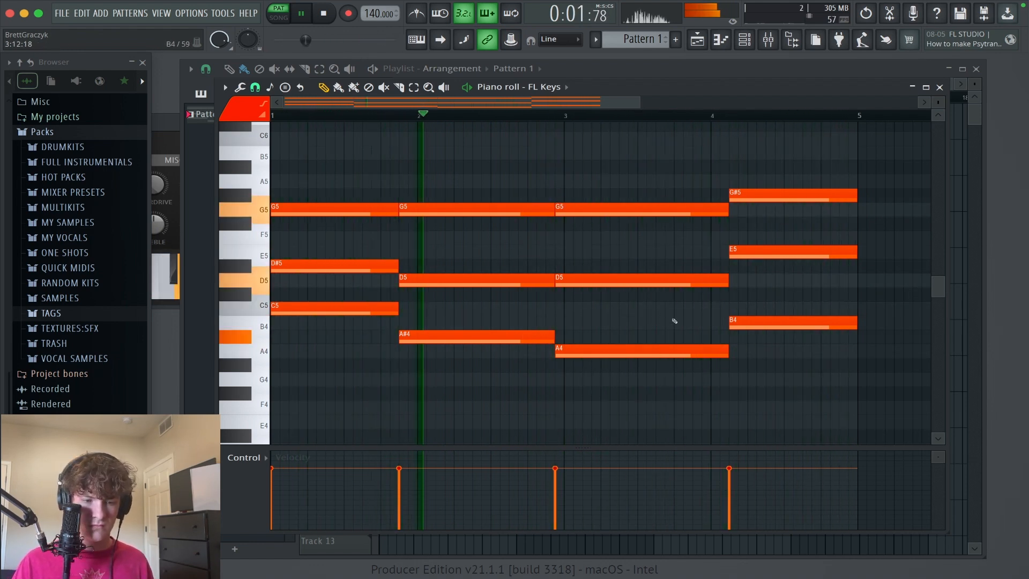
Leave the piano roll and paste the FL Keys chord progression into the AE pad (Cm) channel.
{"action": "left_click", "coordinate": [939, 87]}
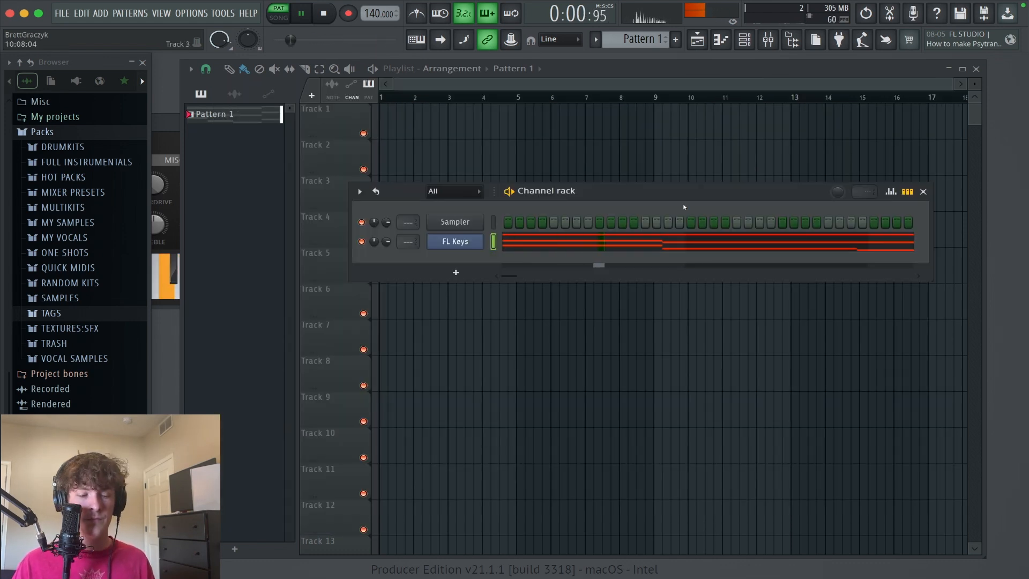
{"action": "key", "text": "space"}
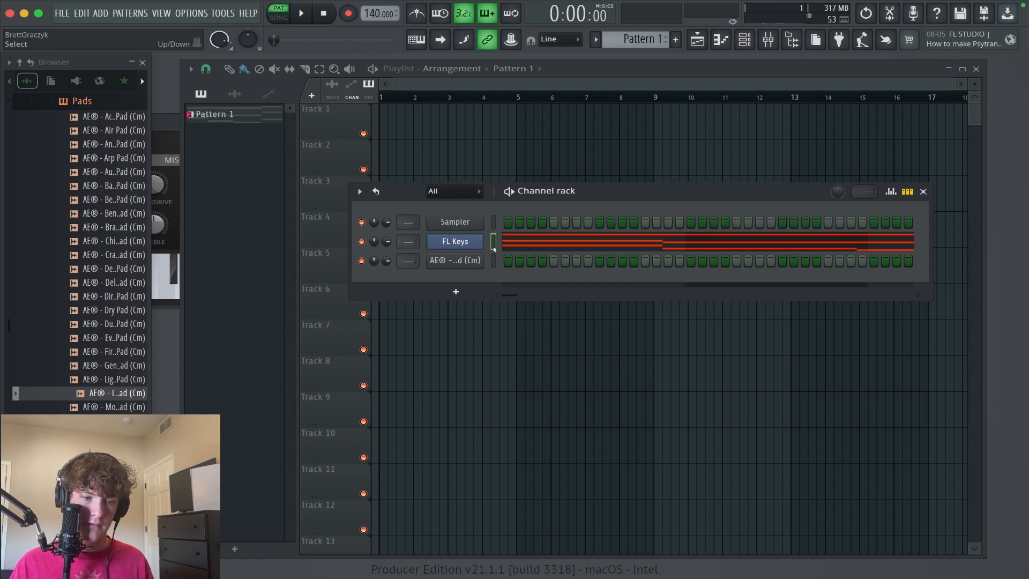
{"action": "left_click", "coordinate": [493, 262]}
{"action": "key", "text": "ctrl+v"}
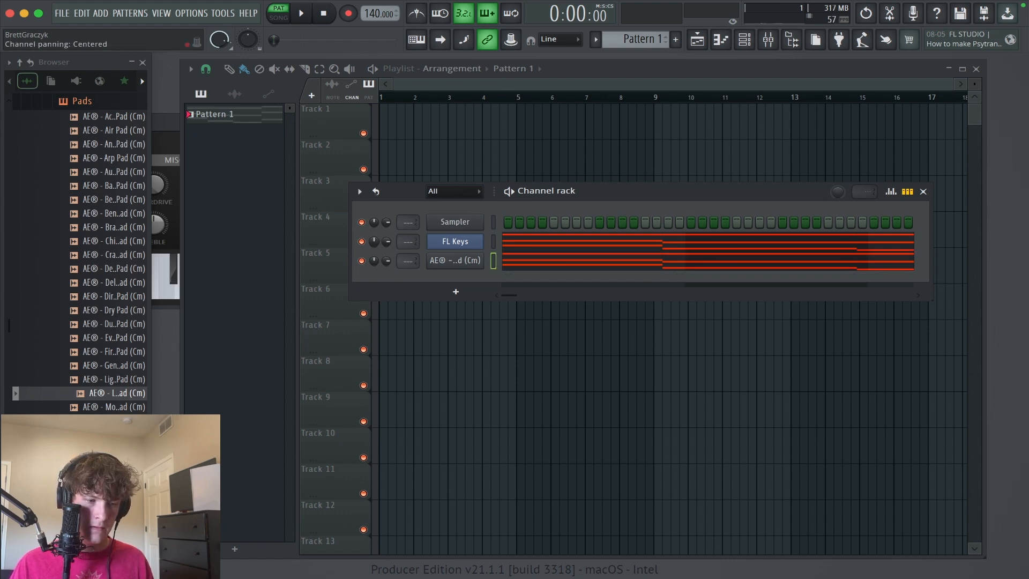
Mute the FL Keys channel and replace the pad sample with AE® - Chill Pad (Cm), playing the progression to hear the sound.
{"action": "left_click", "coordinate": [361, 241]}
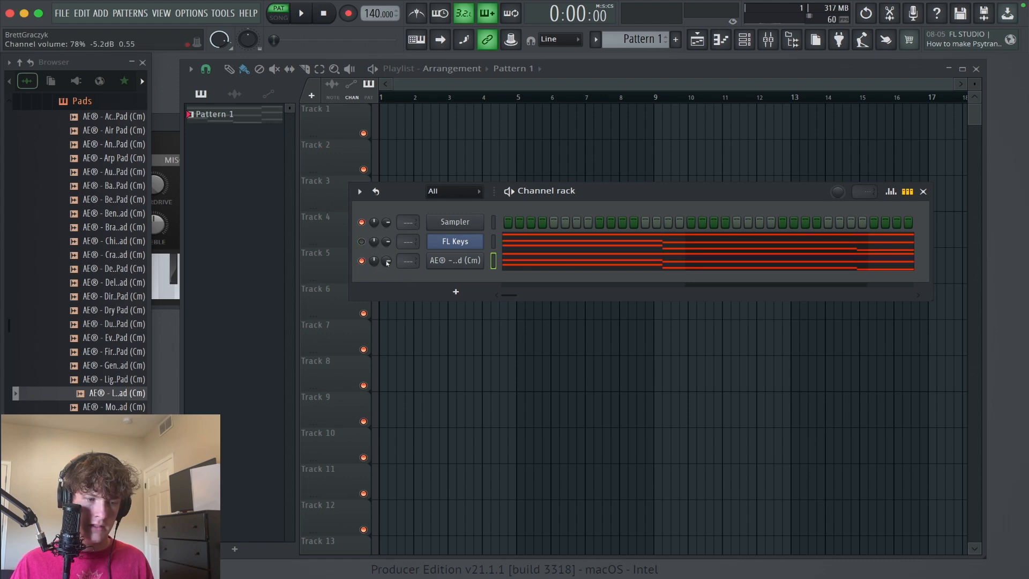
{"action": "key", "text": "space"}
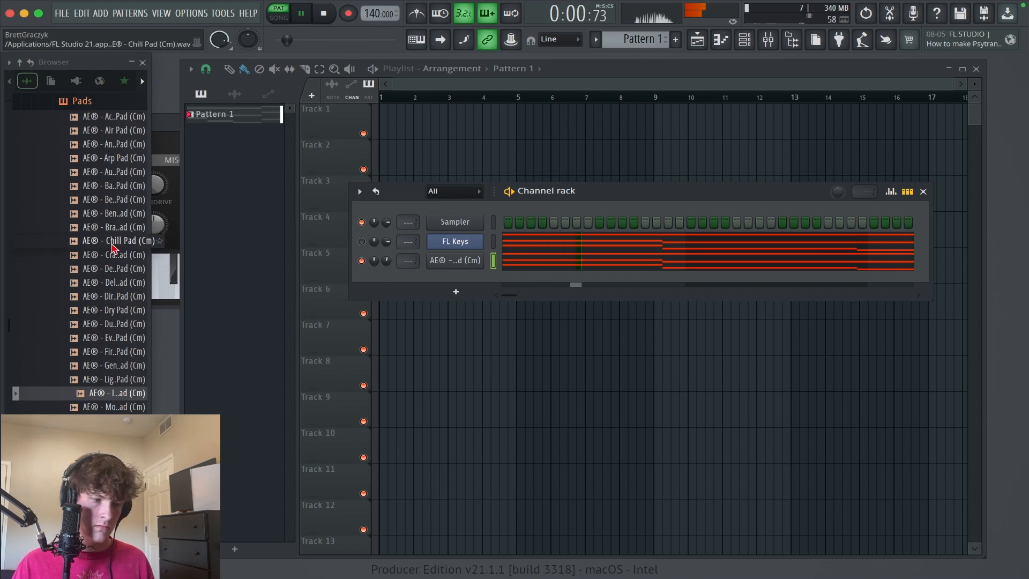
{"action": "left_click_drag", "start_coordinate": [115, 241], "coordinate": [474, 261]}
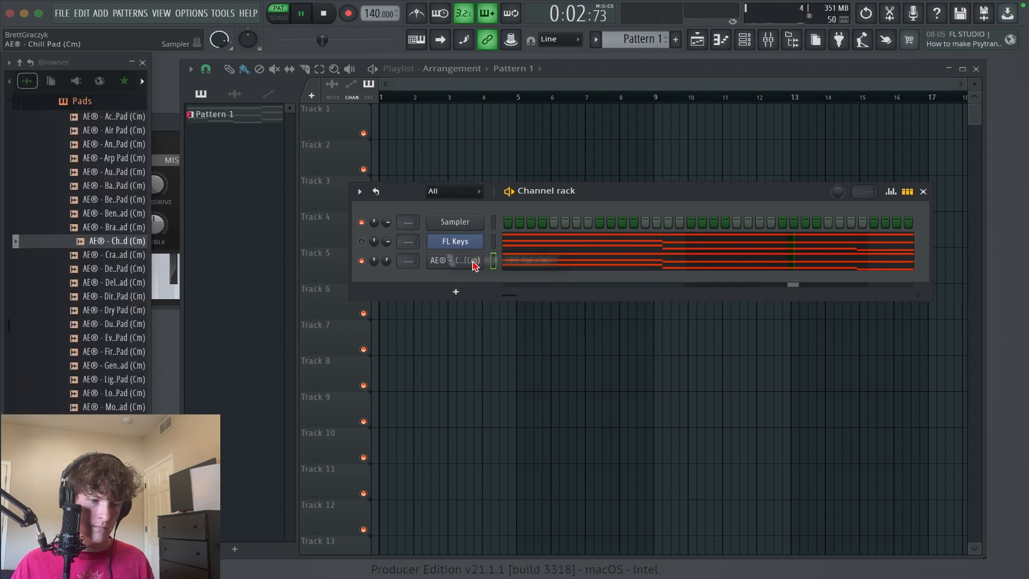
{"action": "key", "text": "space"}
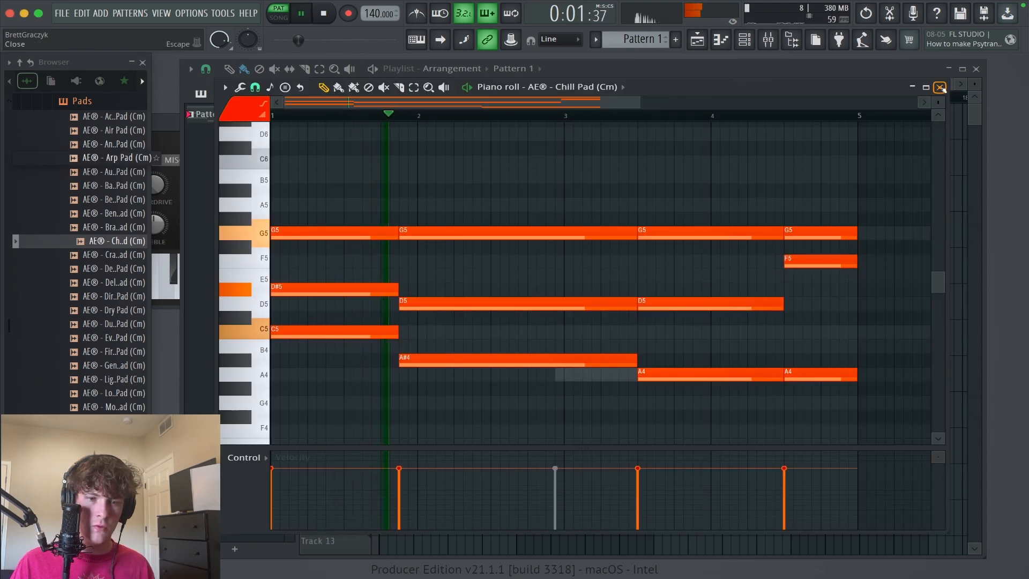
{"action": "key", "text": "space"}
{"action": "left_click", "coordinate": [940, 87]}
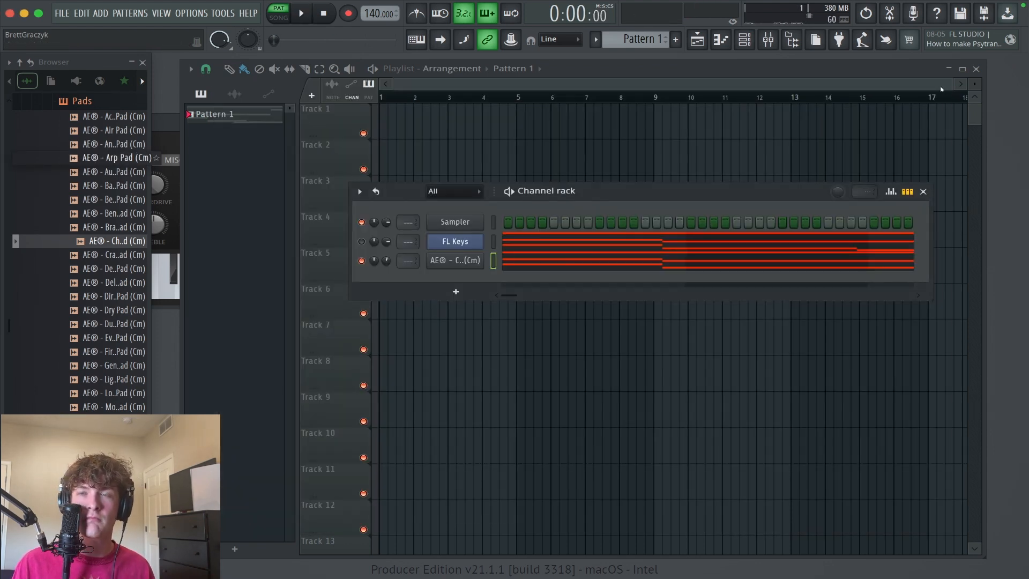
Open the FL Keys channel's notes and delete all chords to leave its piano roll empty.
{"action": "left_click", "coordinate": [634, 249]}
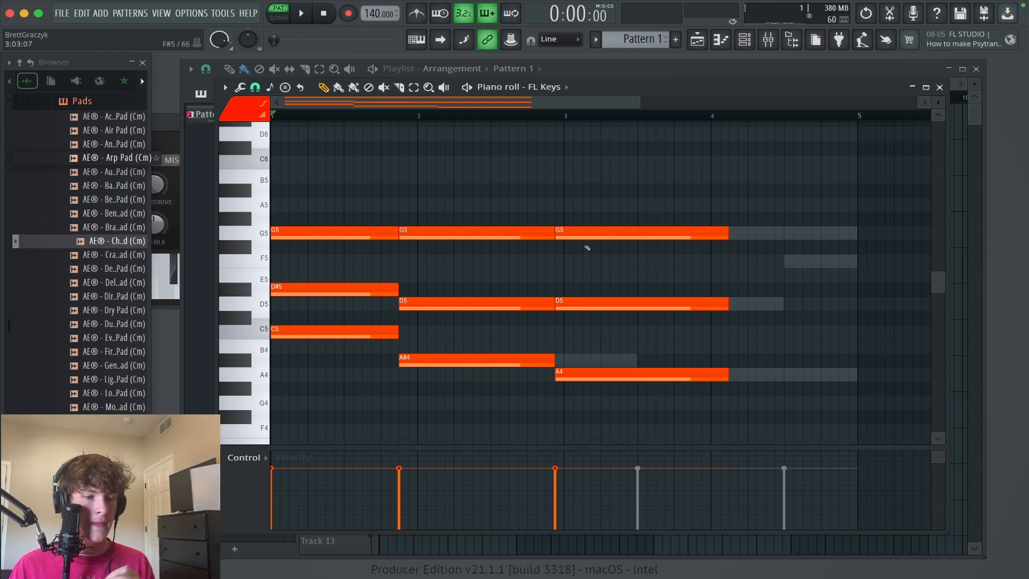
{"action": "right_click", "coordinate": [590, 232]}
{"action": "right_click", "coordinate": [603, 303]}
{"action": "right_click", "coordinate": [616, 374]}
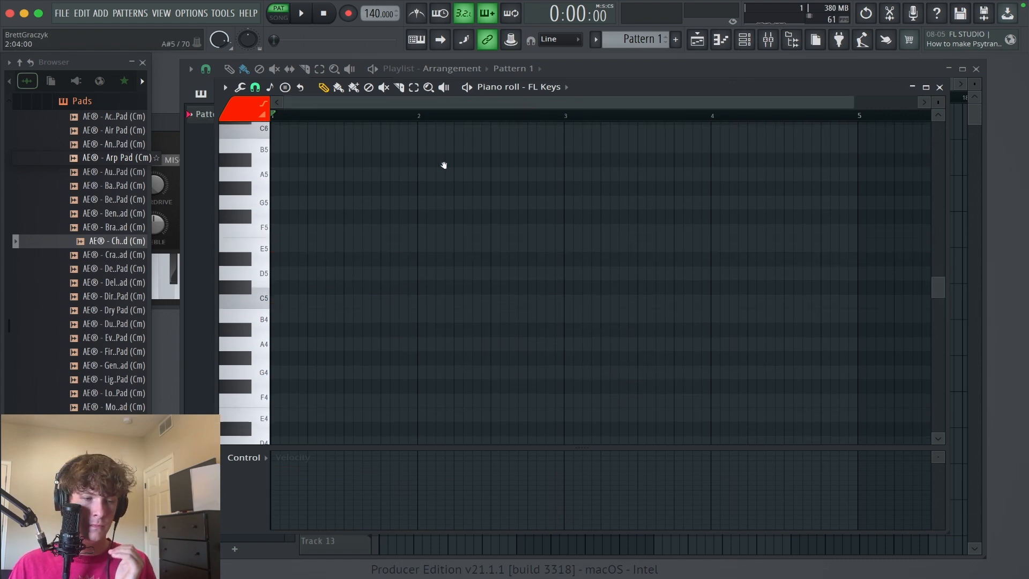
{"action": "left_click_drag", "start_coordinate": [443, 165], "coordinate": [450, 191]}
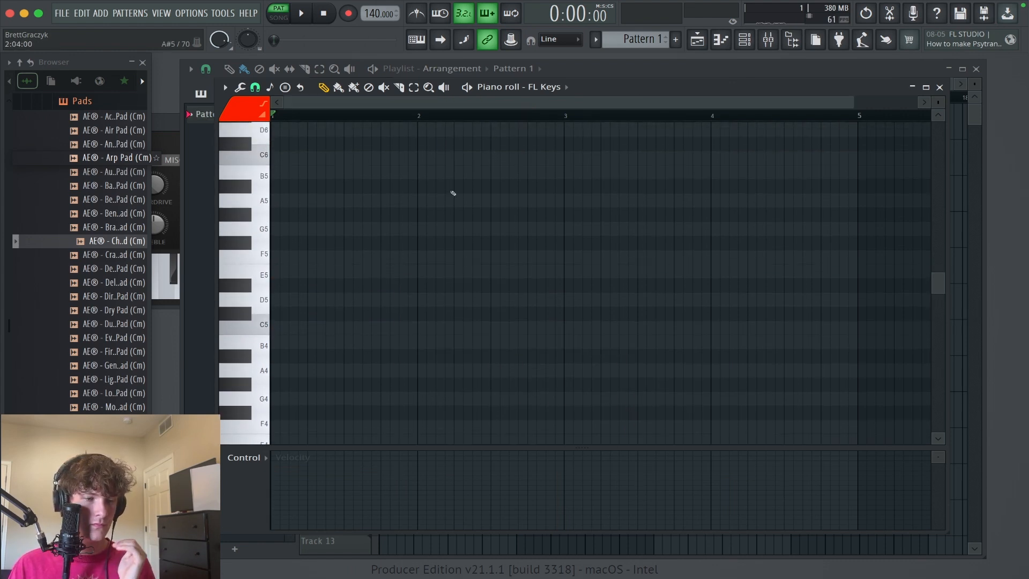
Set the piano roll's scale highlighting to Minor Natural (Aeolian) with root note F.
{"action": "left_click", "coordinate": [270, 88]}
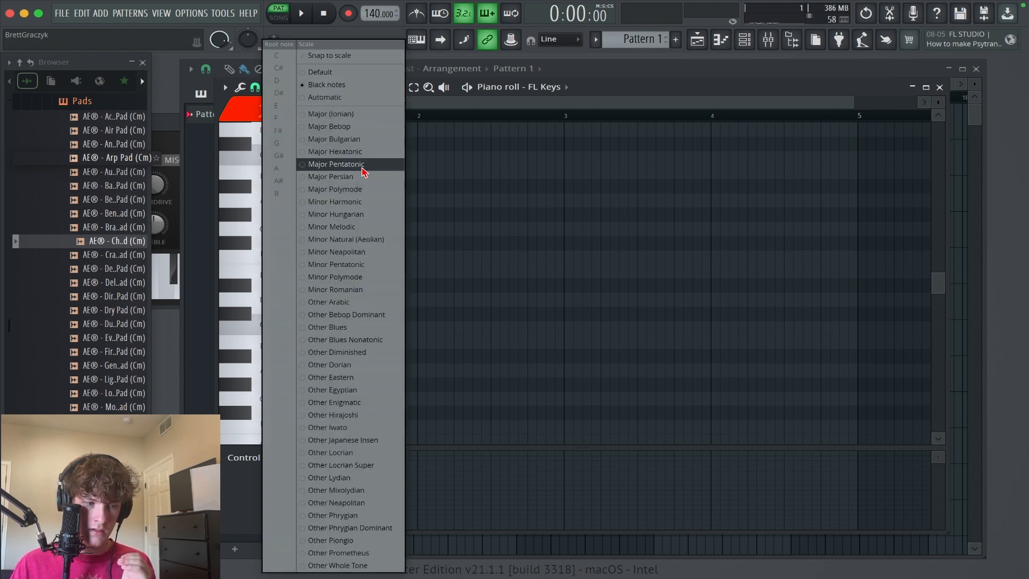
{"action": "left_click", "coordinate": [361, 239]}
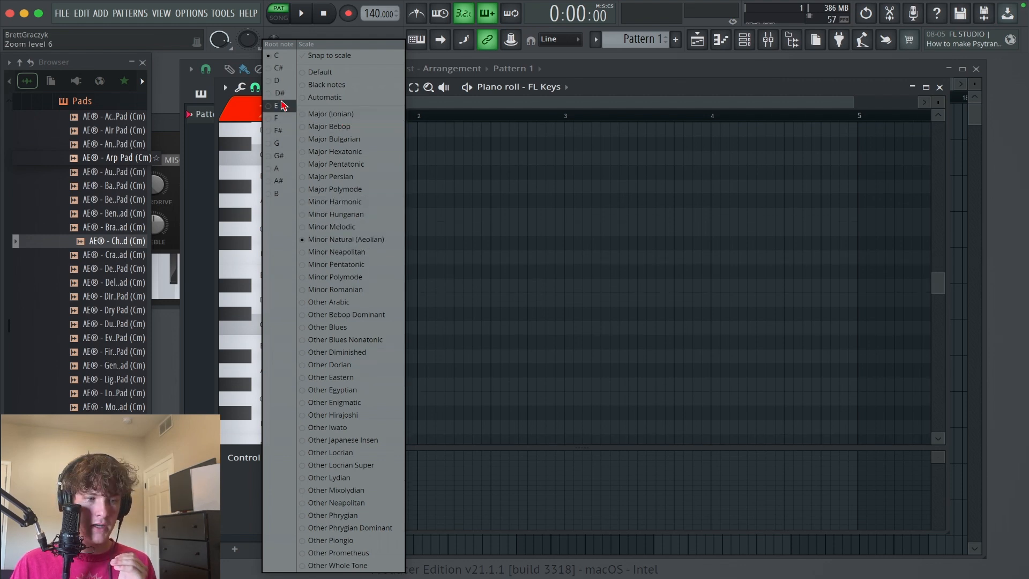
{"action": "left_click", "coordinate": [278, 118]}
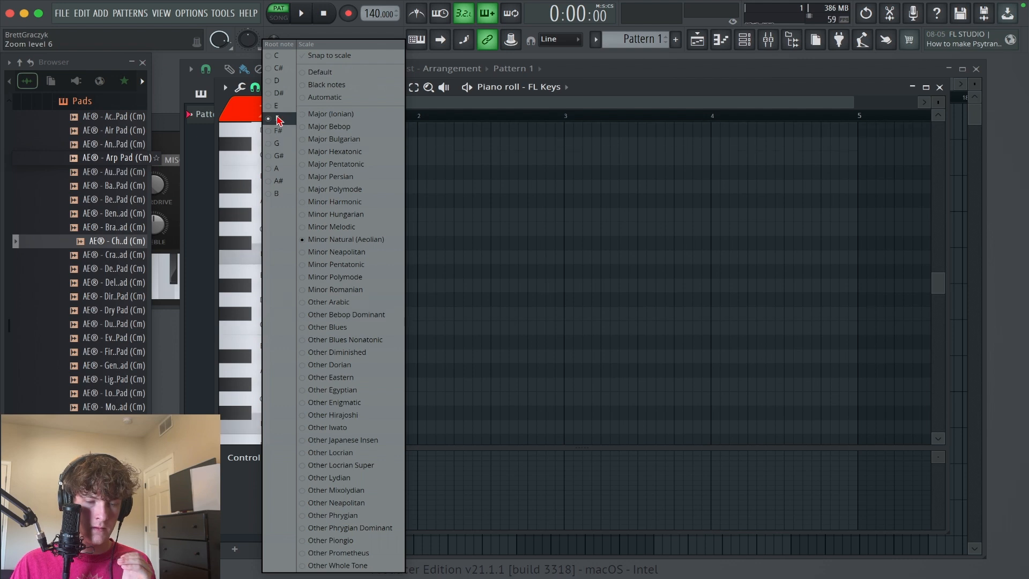
{"action": "left_click", "coordinate": [753, 272]}
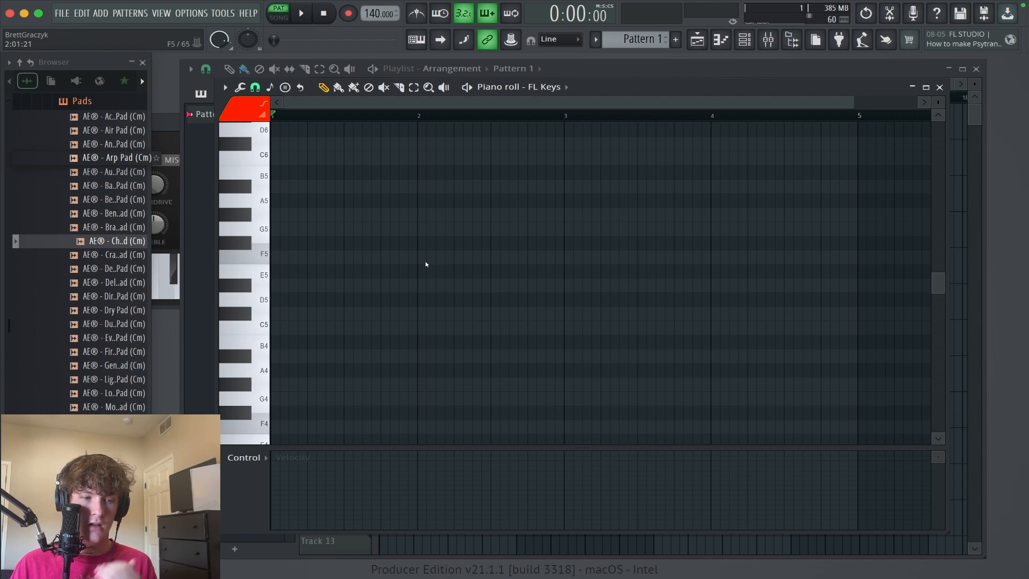
Lay out the F natural minor scale from F5 to F6 as one-bar notes in bar 1, and erase it.
{"action": "left_click_drag", "start_coordinate": [292, 257], "coordinate": [272, 252]}
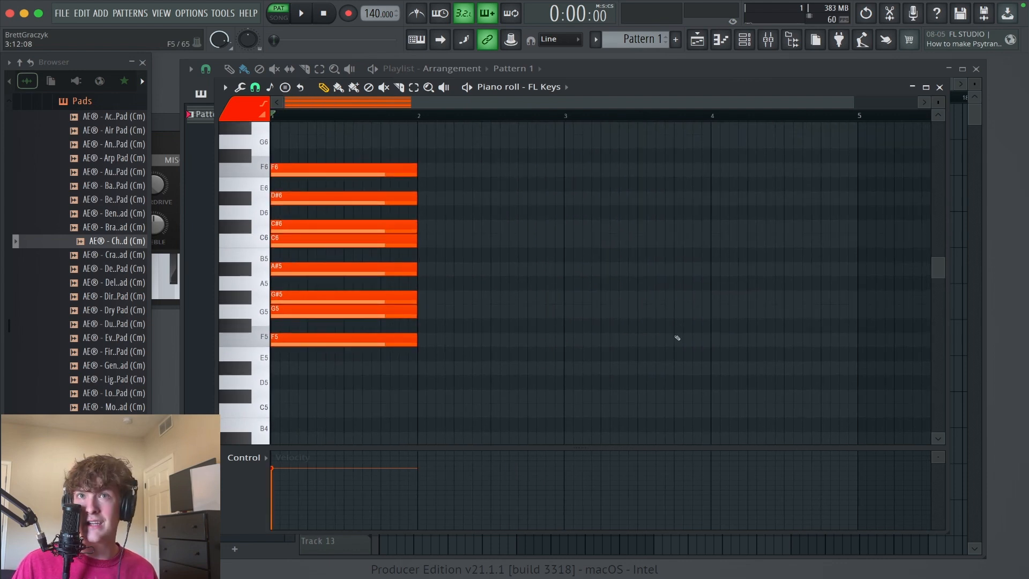
{"action": "mouse_move", "coordinate": [323, 154]}
{"action": "left_mouse_down"}
{"action": "mouse_move", "coordinate": [333, 306]}
{"action": "mouse_move", "coordinate": [272, 435]}
{"action": "left_mouse_up"}
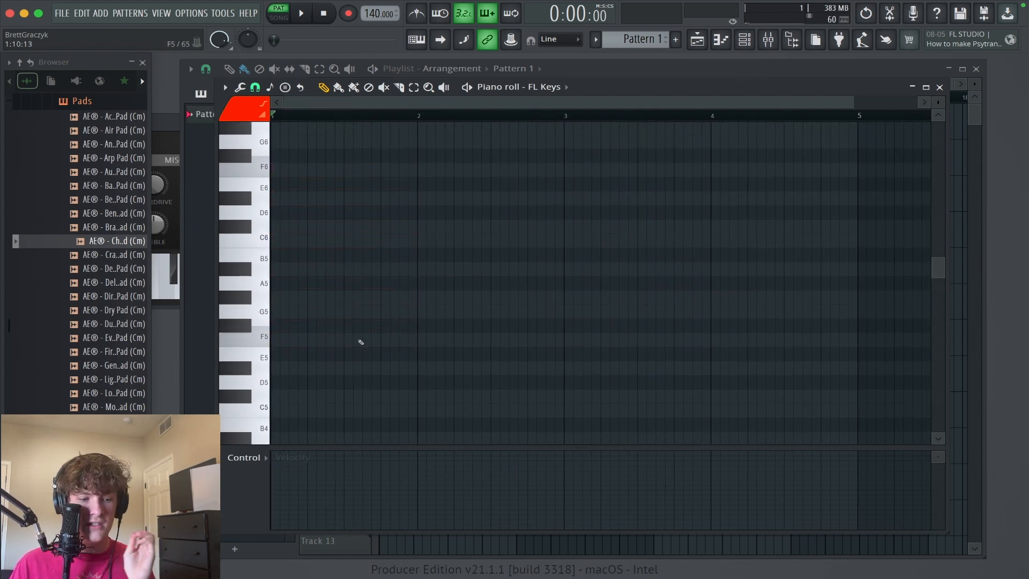
Build the one-bar chords C#5–F5–G#5, D#5–G5–A#5, D#5–G#5–B5 and C#5–F5–G#5 across bars 1 to 4, and play the progression.
{"action": "left_click_drag", "start_coordinate": [359, 341], "coordinate": [281, 340]}
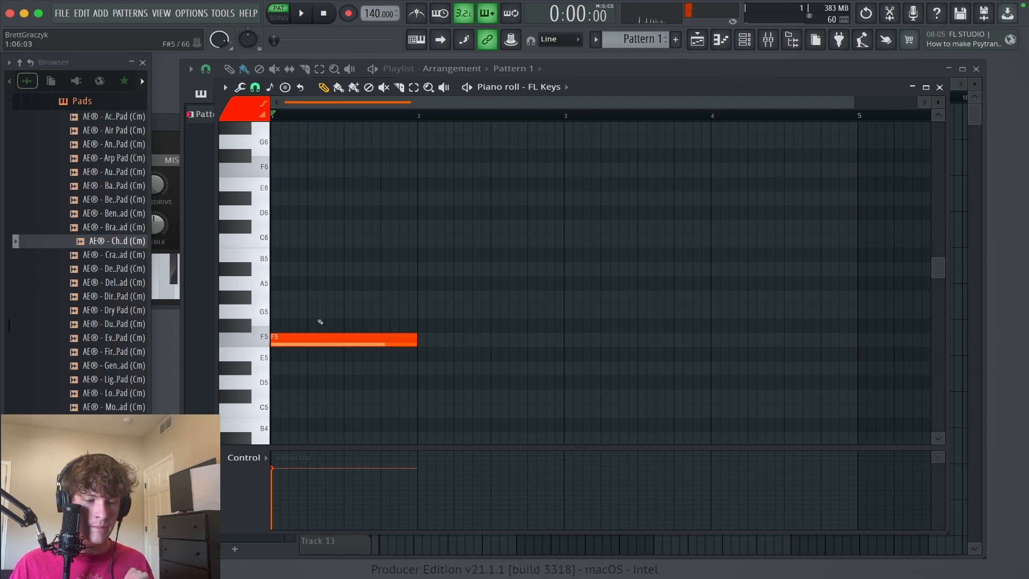
{"action": "left_click_drag", "start_coordinate": [354, 298], "coordinate": [271, 293]}
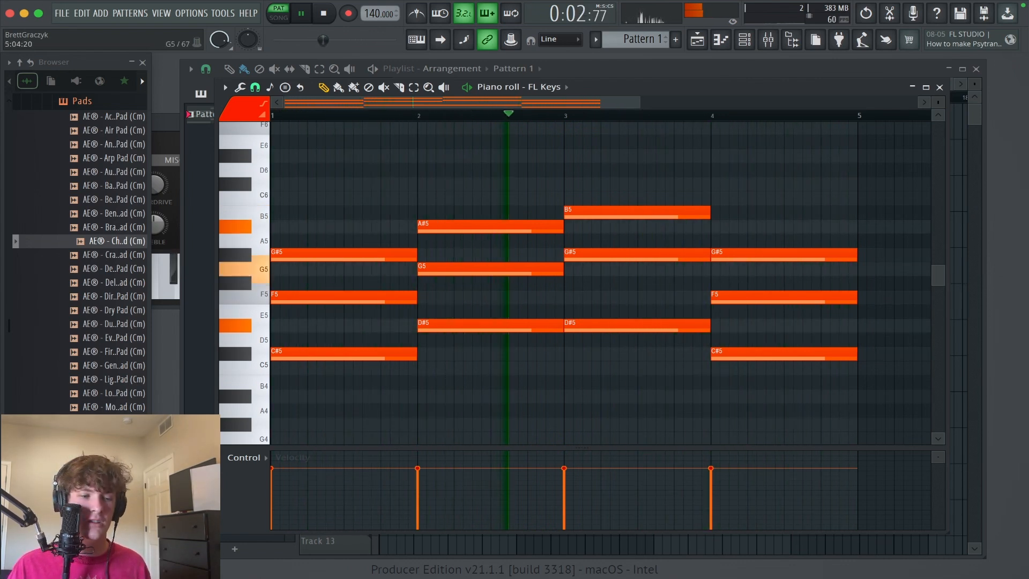
{"action": "key", "text": "space"}
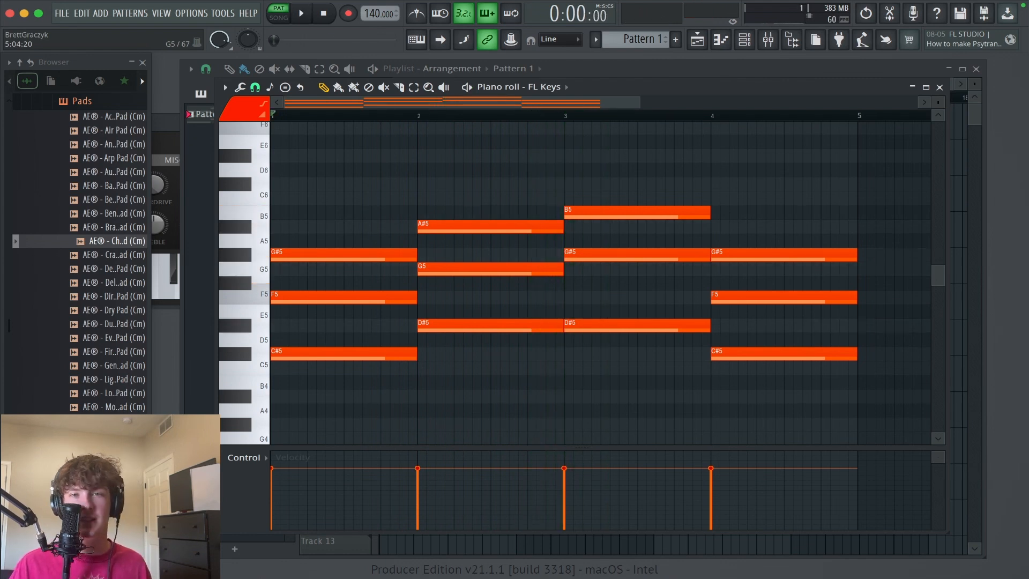